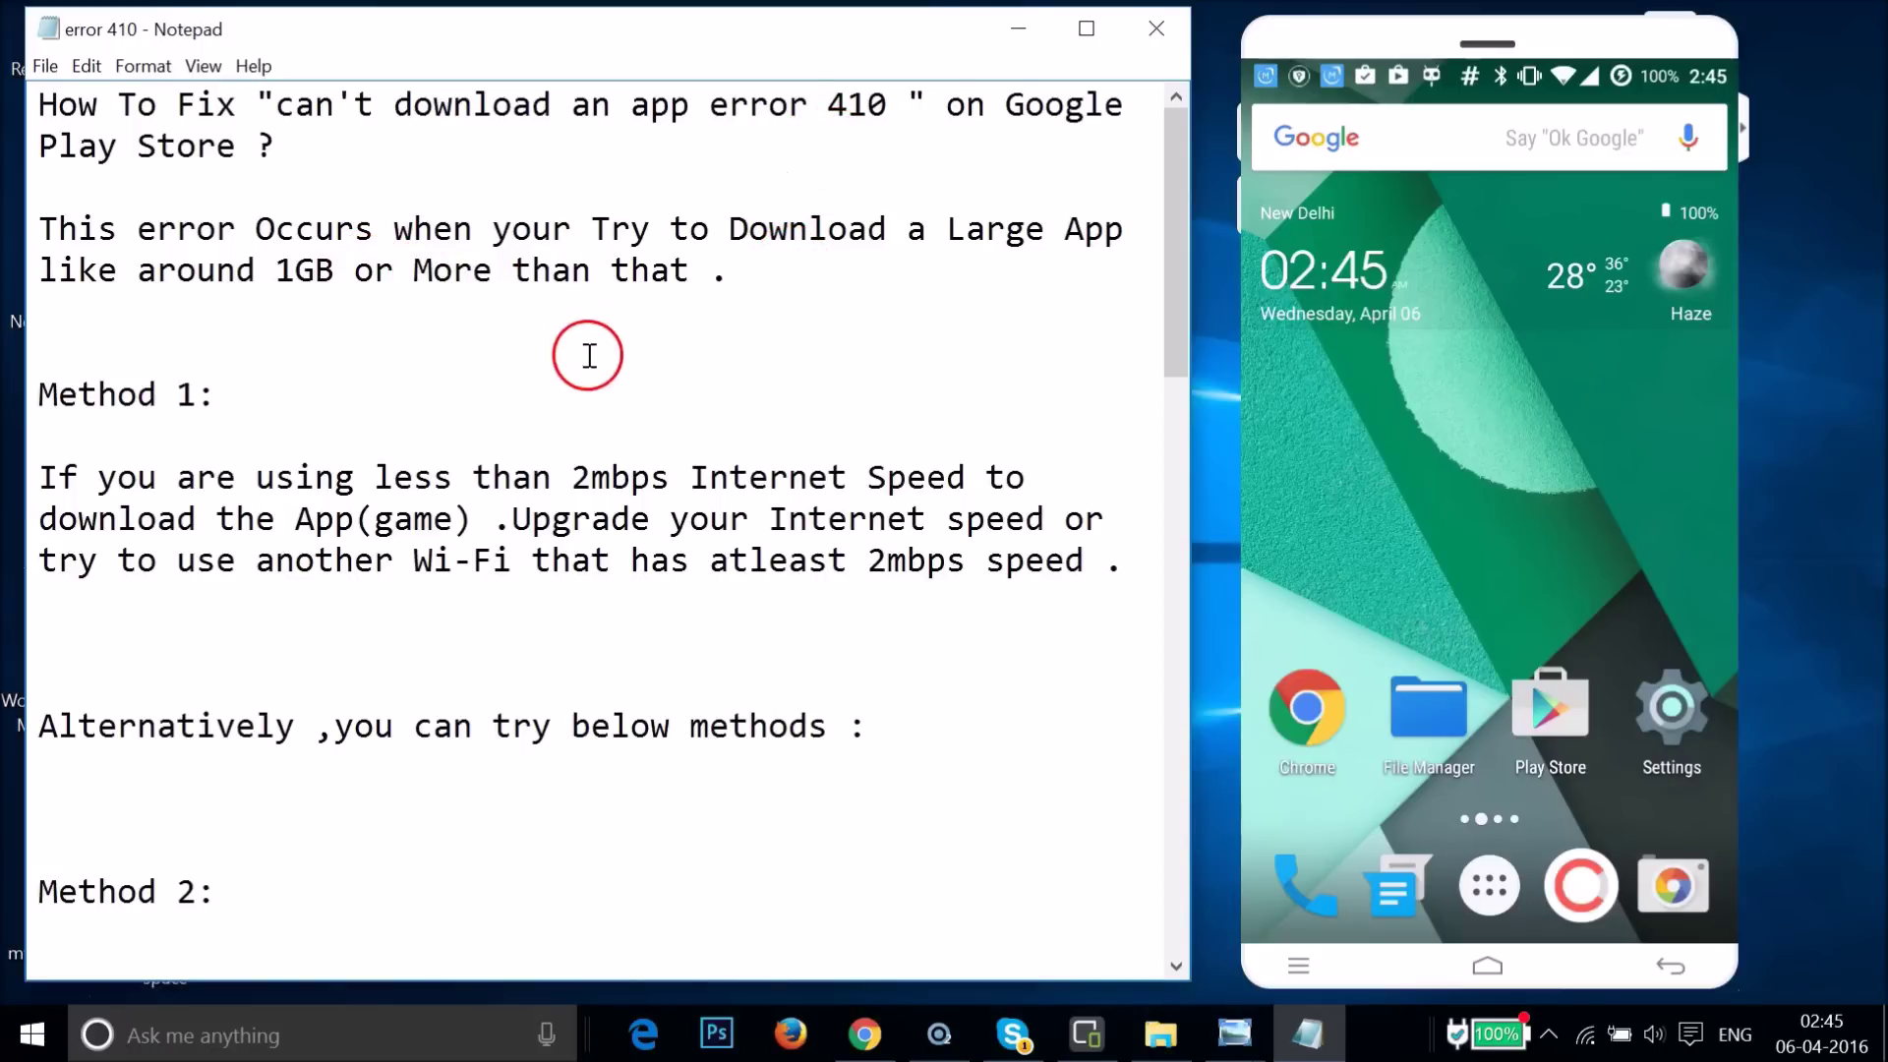
- Insert 'cache,' before 'data' in Method 3 so the note reads 'Clear it's cache,data as well'
{"action": "scroll", "coordinate": [590, 355], "scroll_direction": "down", "scroll_amount": 12}
{"action": "scroll", "coordinate": [590, 355], "scroll_direction": "up", "scroll_amount": 14}
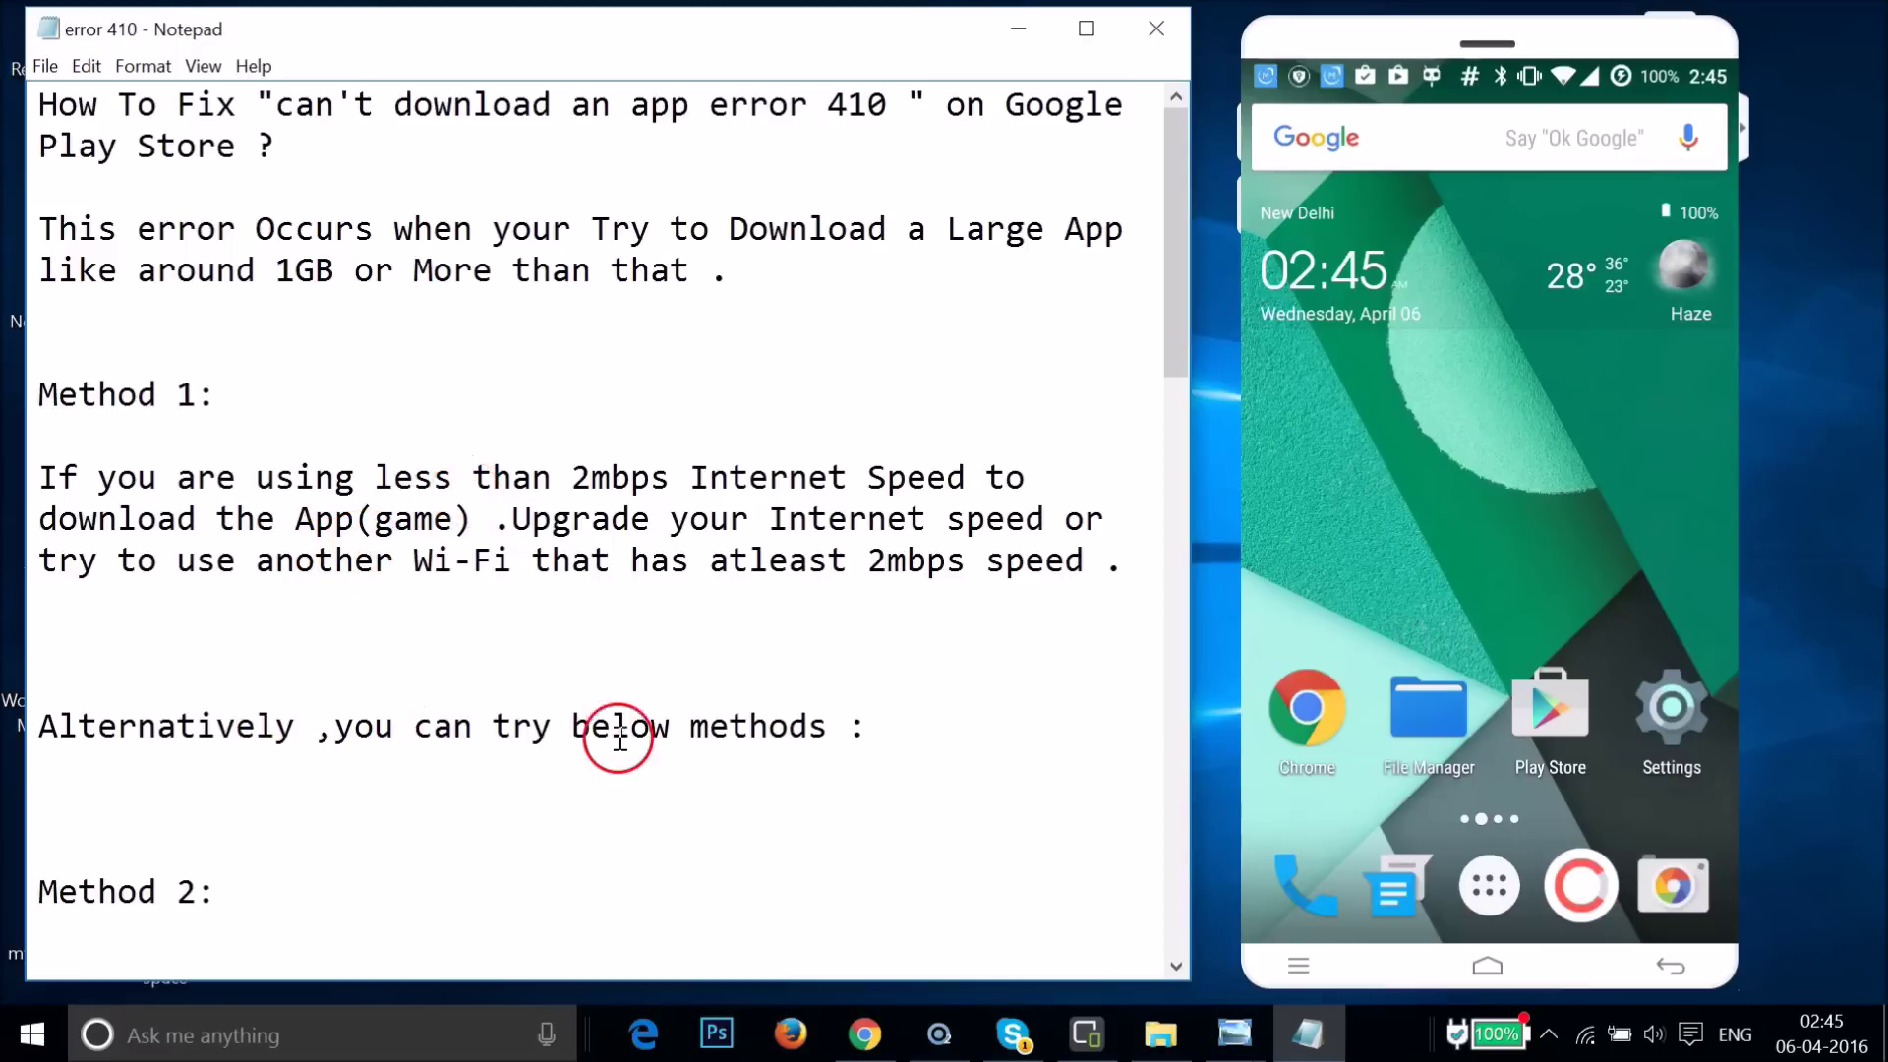
{"action": "scroll", "coordinate": [667, 718], "scroll_direction": "down", "scroll_amount": 5}
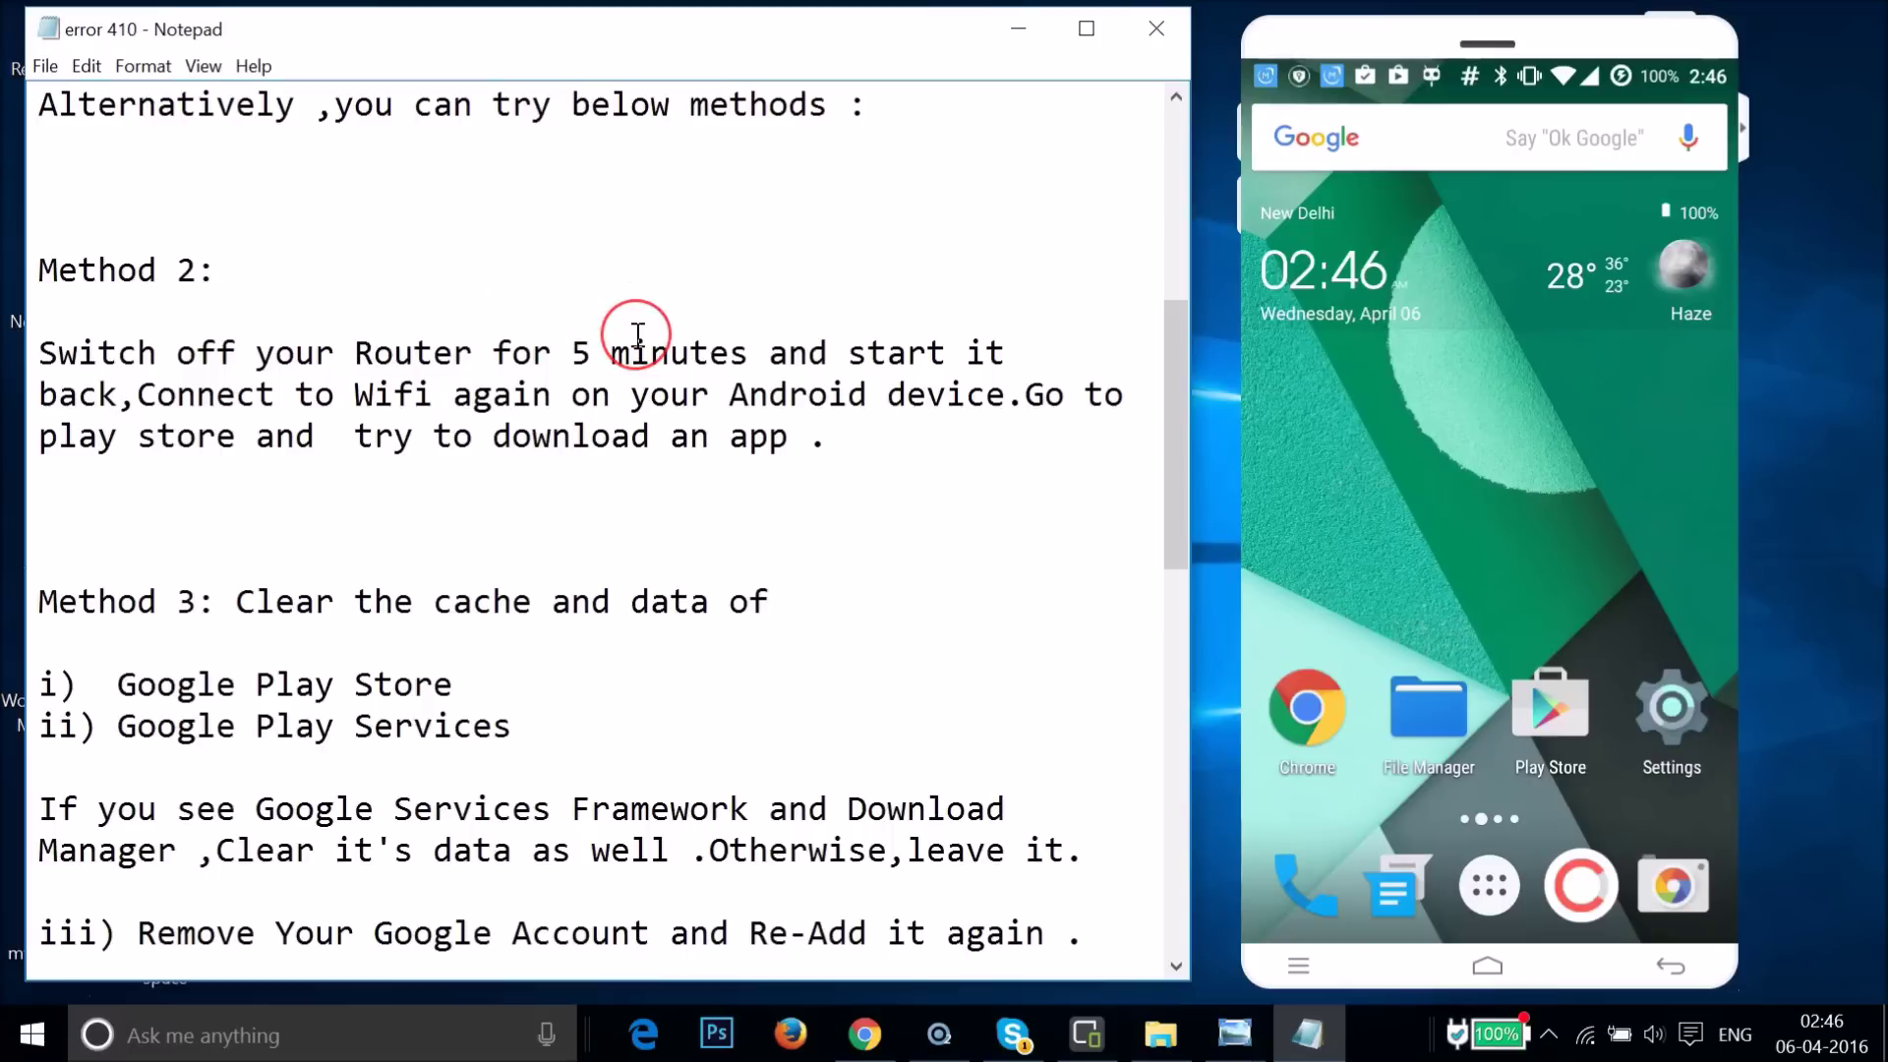
{"action": "scroll", "coordinate": [637, 334], "scroll_direction": "down", "scroll_amount": 3}
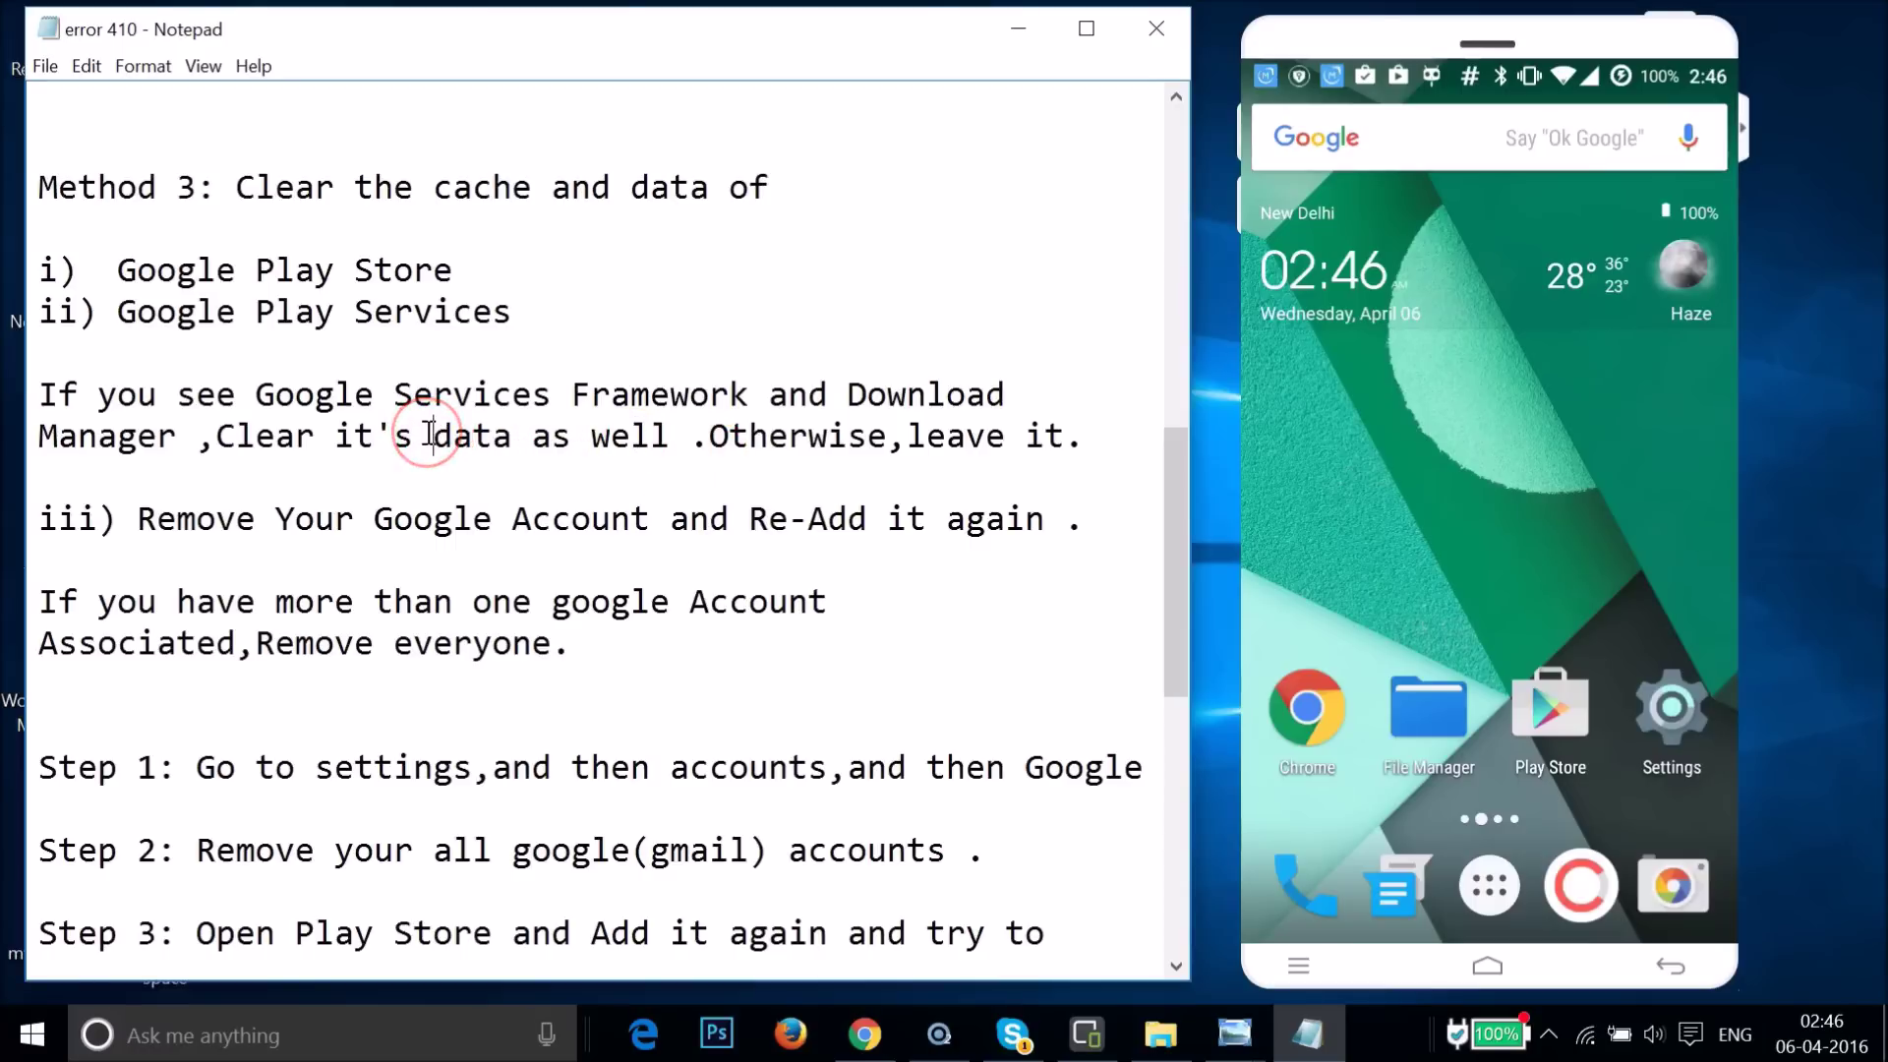
{"action": "left_click", "coordinate": [430, 433]}
{"action": "type", "text": "cache"}
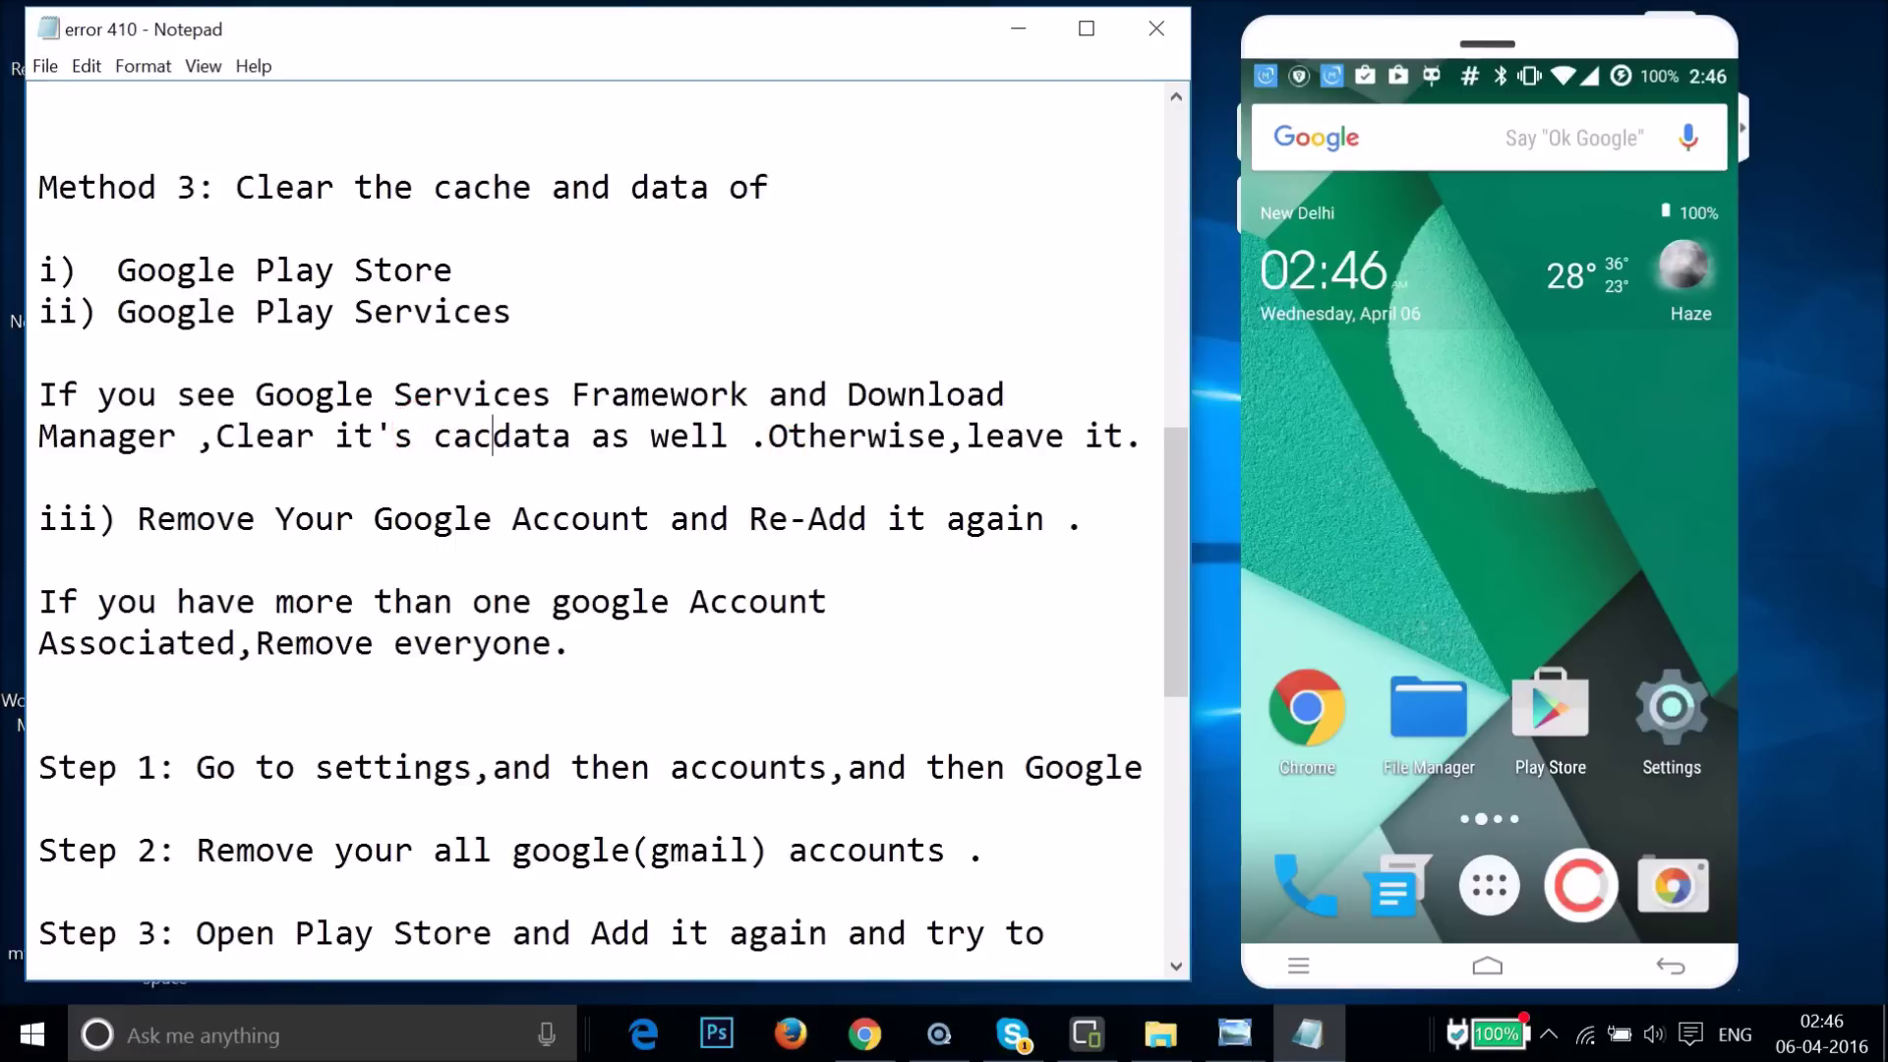
{"action": "type", "text": ","}
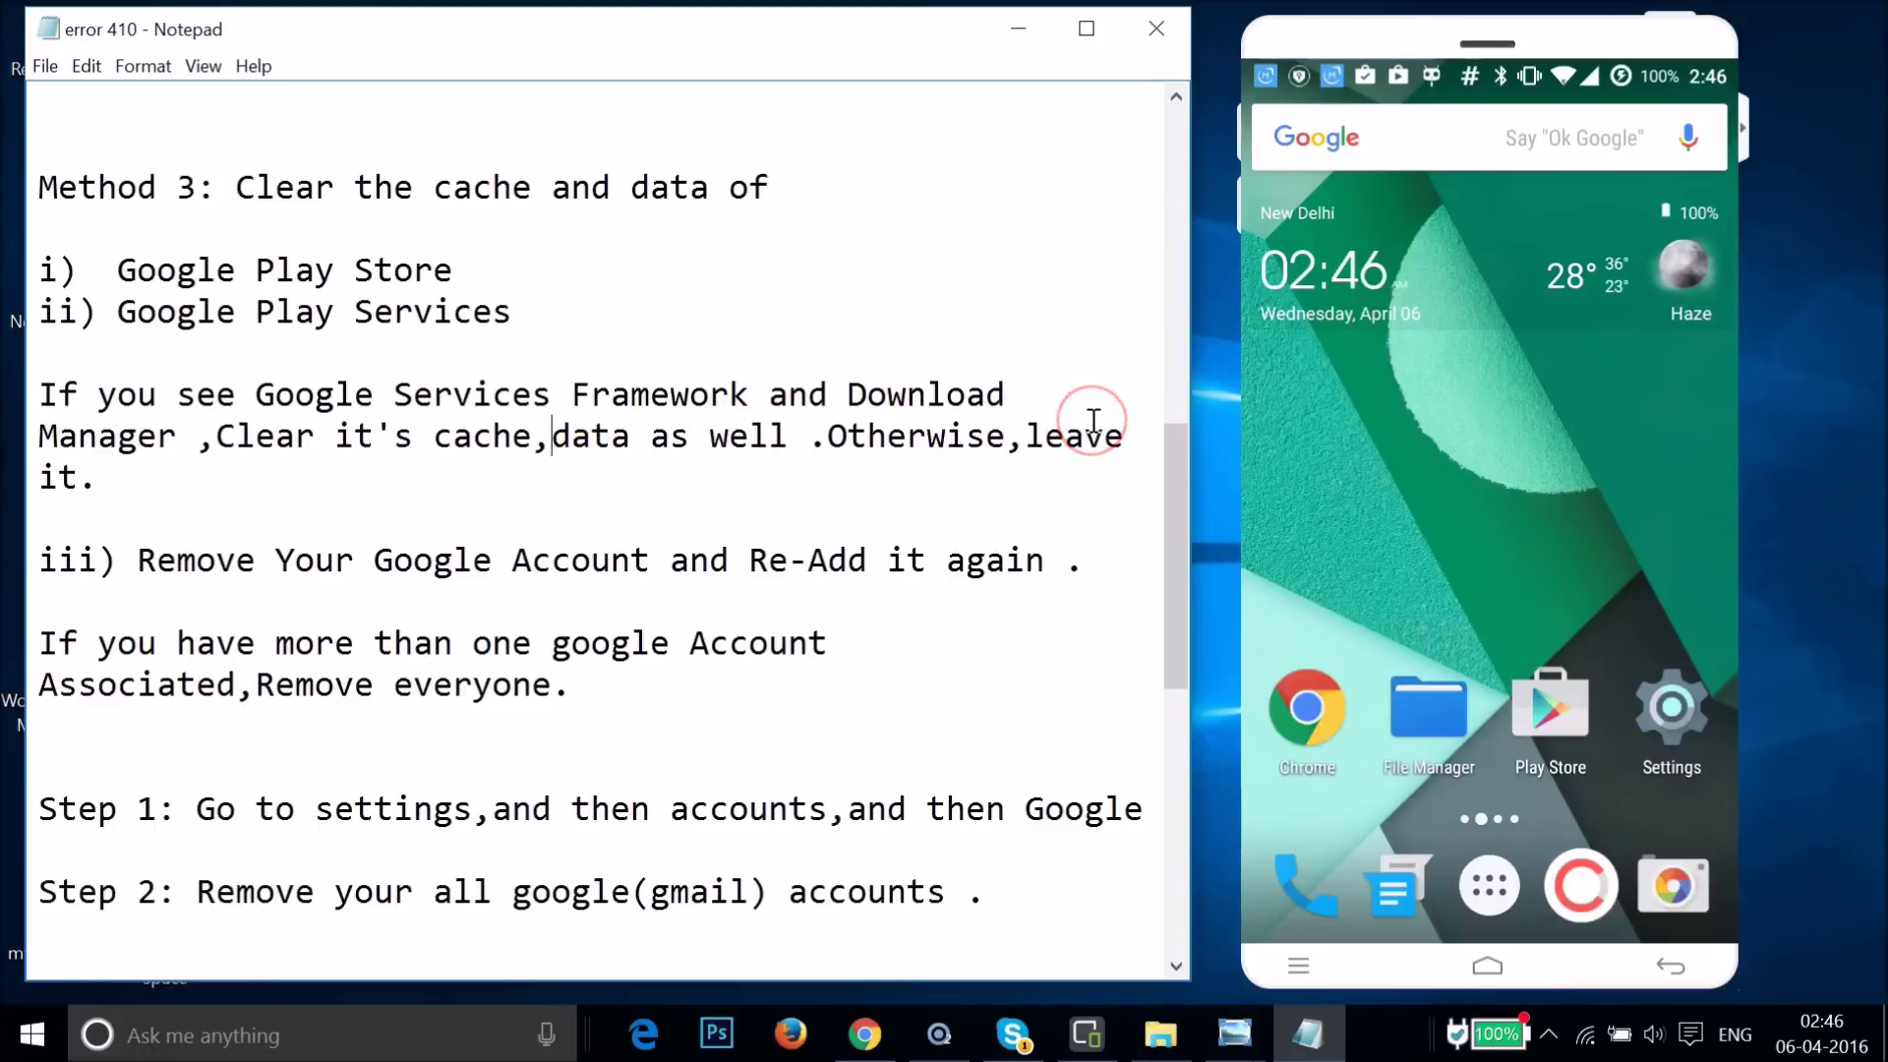
{"action": "left_click", "coordinate": [1677, 701]}
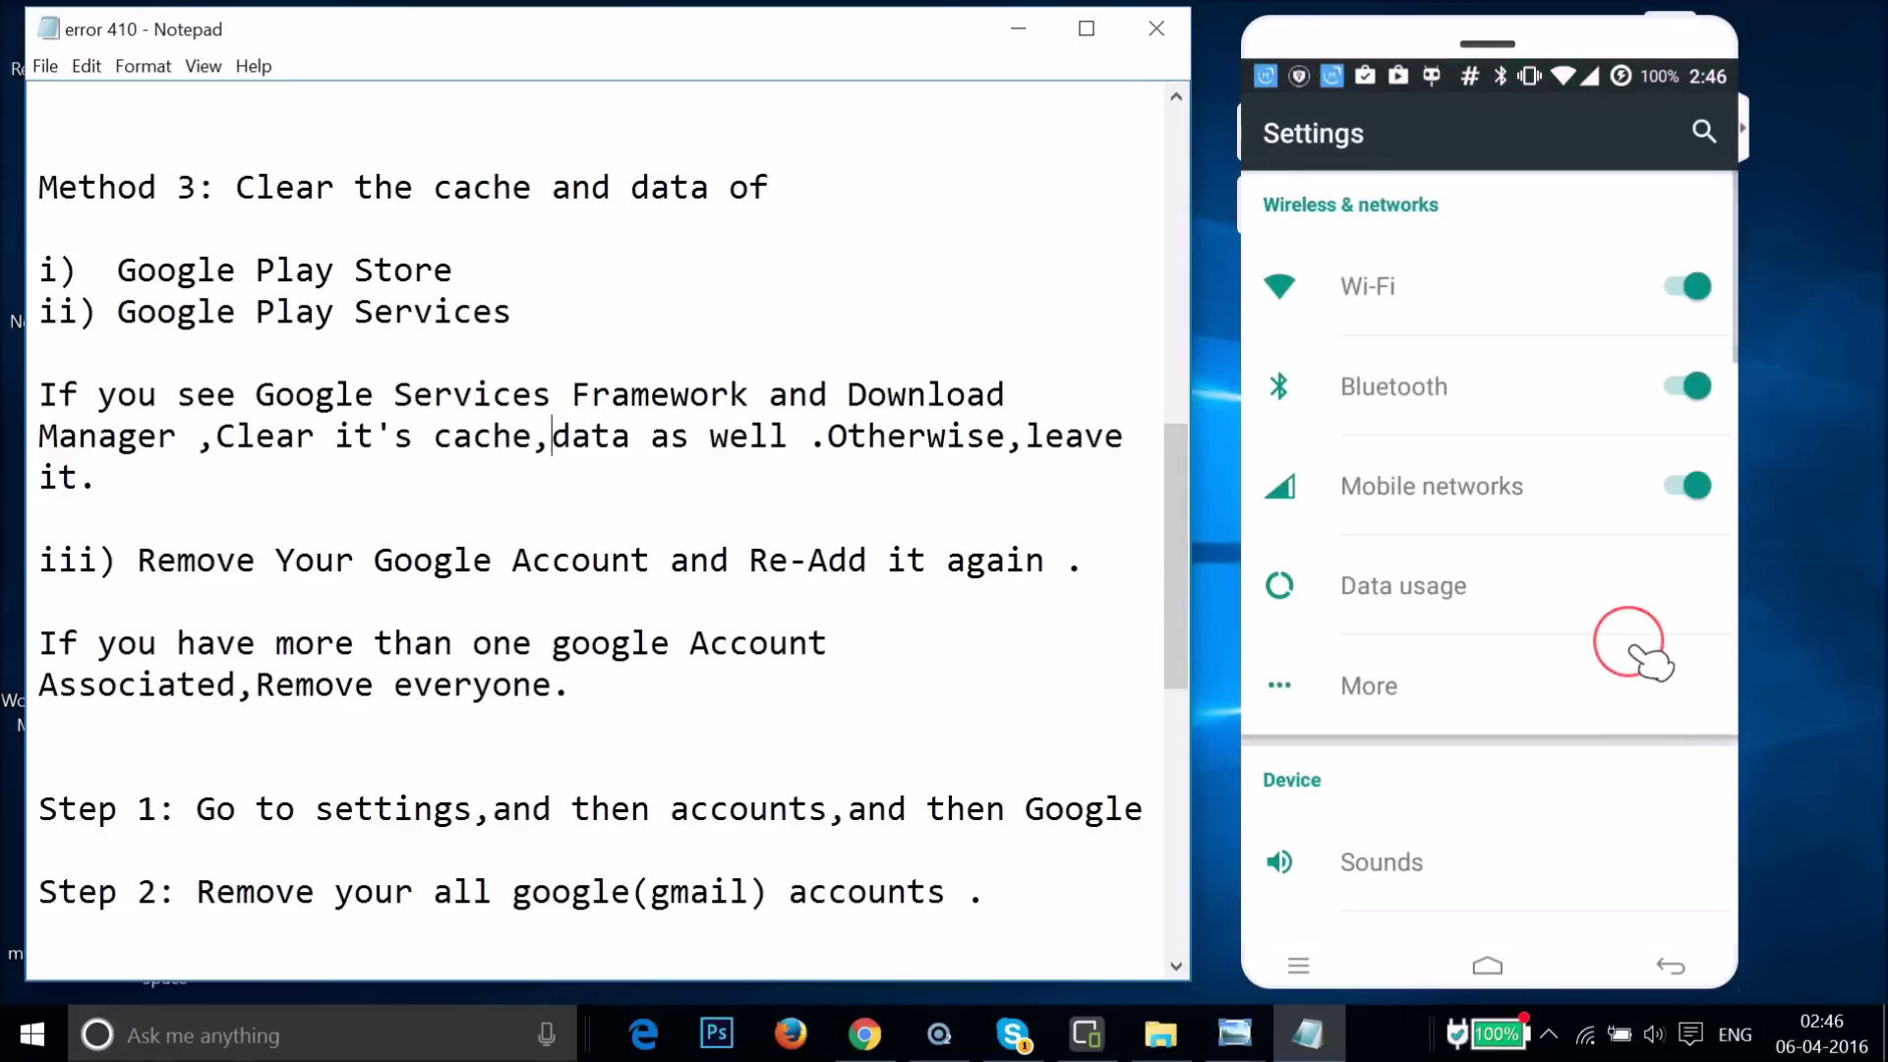
- Switch the Apps screen to the ALL tab and scroll down to Google Play Store
{"action": "scroll", "coordinate": [1643, 661], "scroll_direction": "down", "scroll_amount": 5}
{"action": "scroll", "coordinate": [1652, 664], "scroll_direction": "down", "scroll_amount": 8}
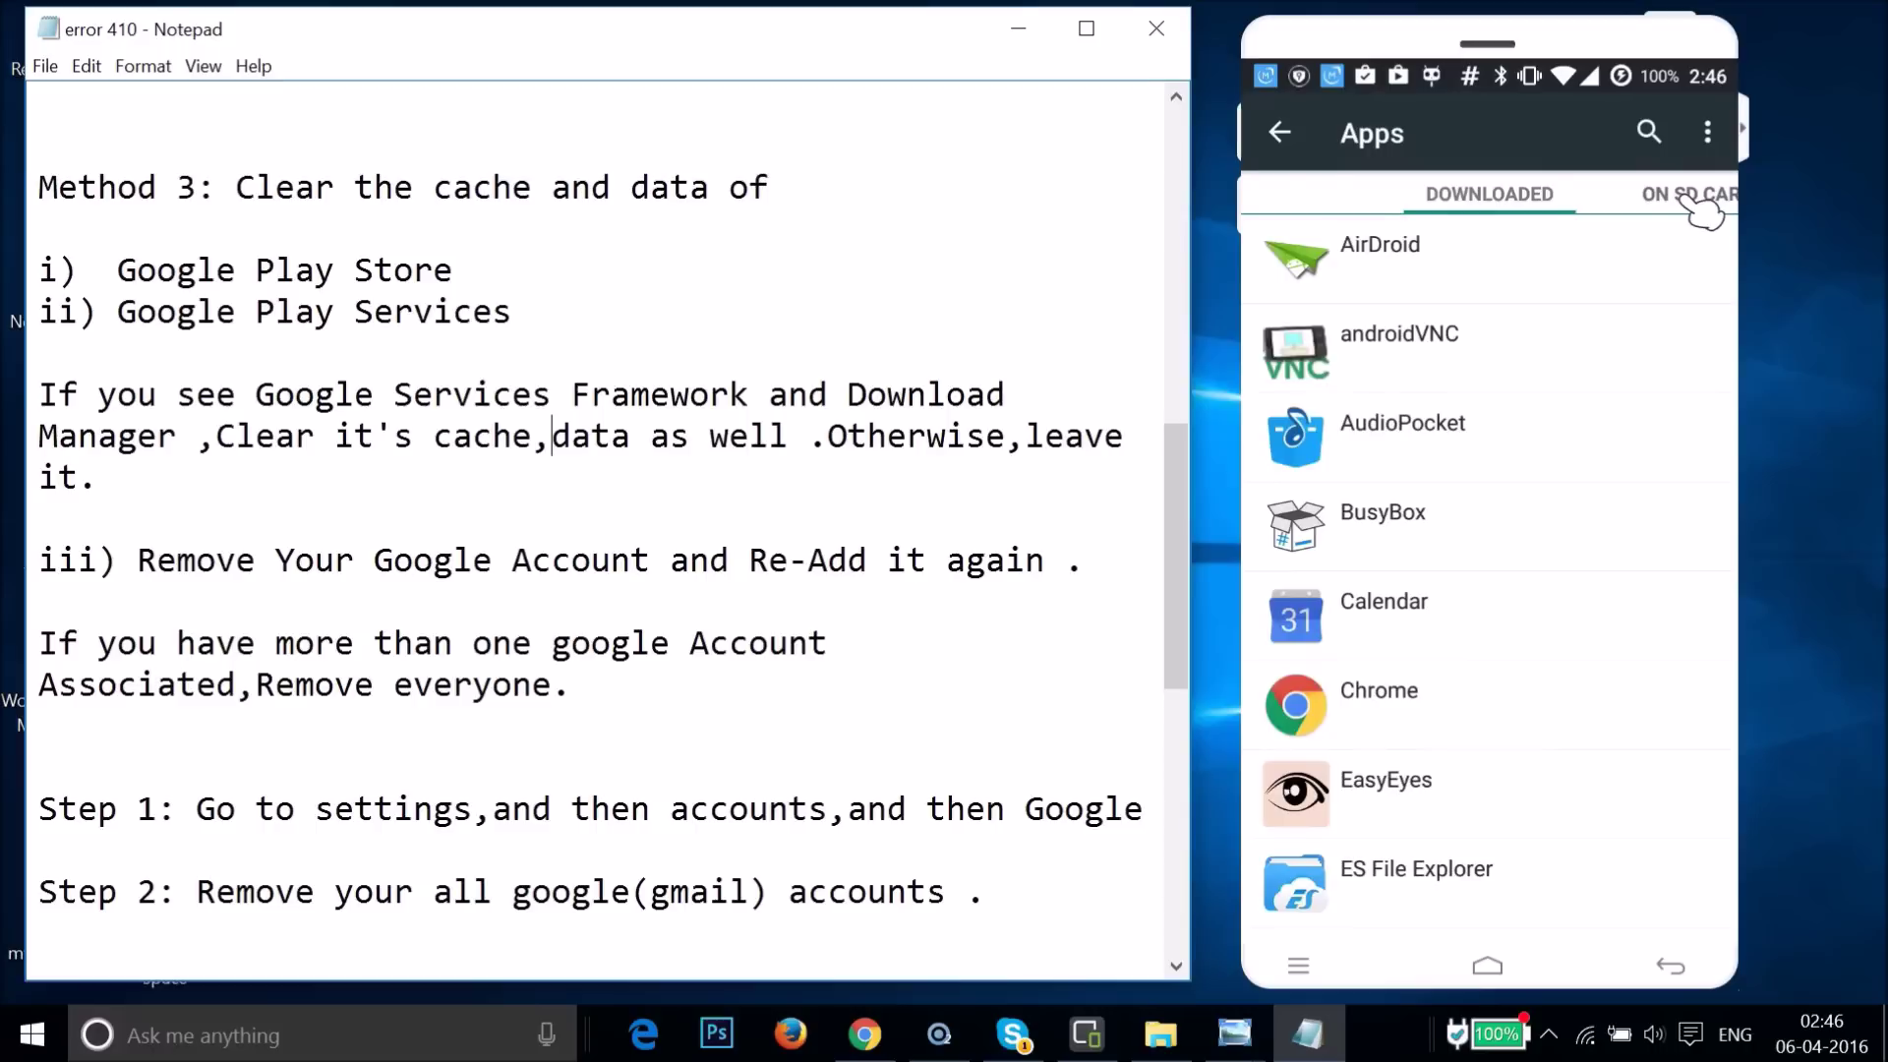
{"action": "left_click", "coordinate": [1687, 200]}
{"action": "left_click", "coordinate": [1688, 199]}
{"action": "left_click", "coordinate": [1688, 200]}
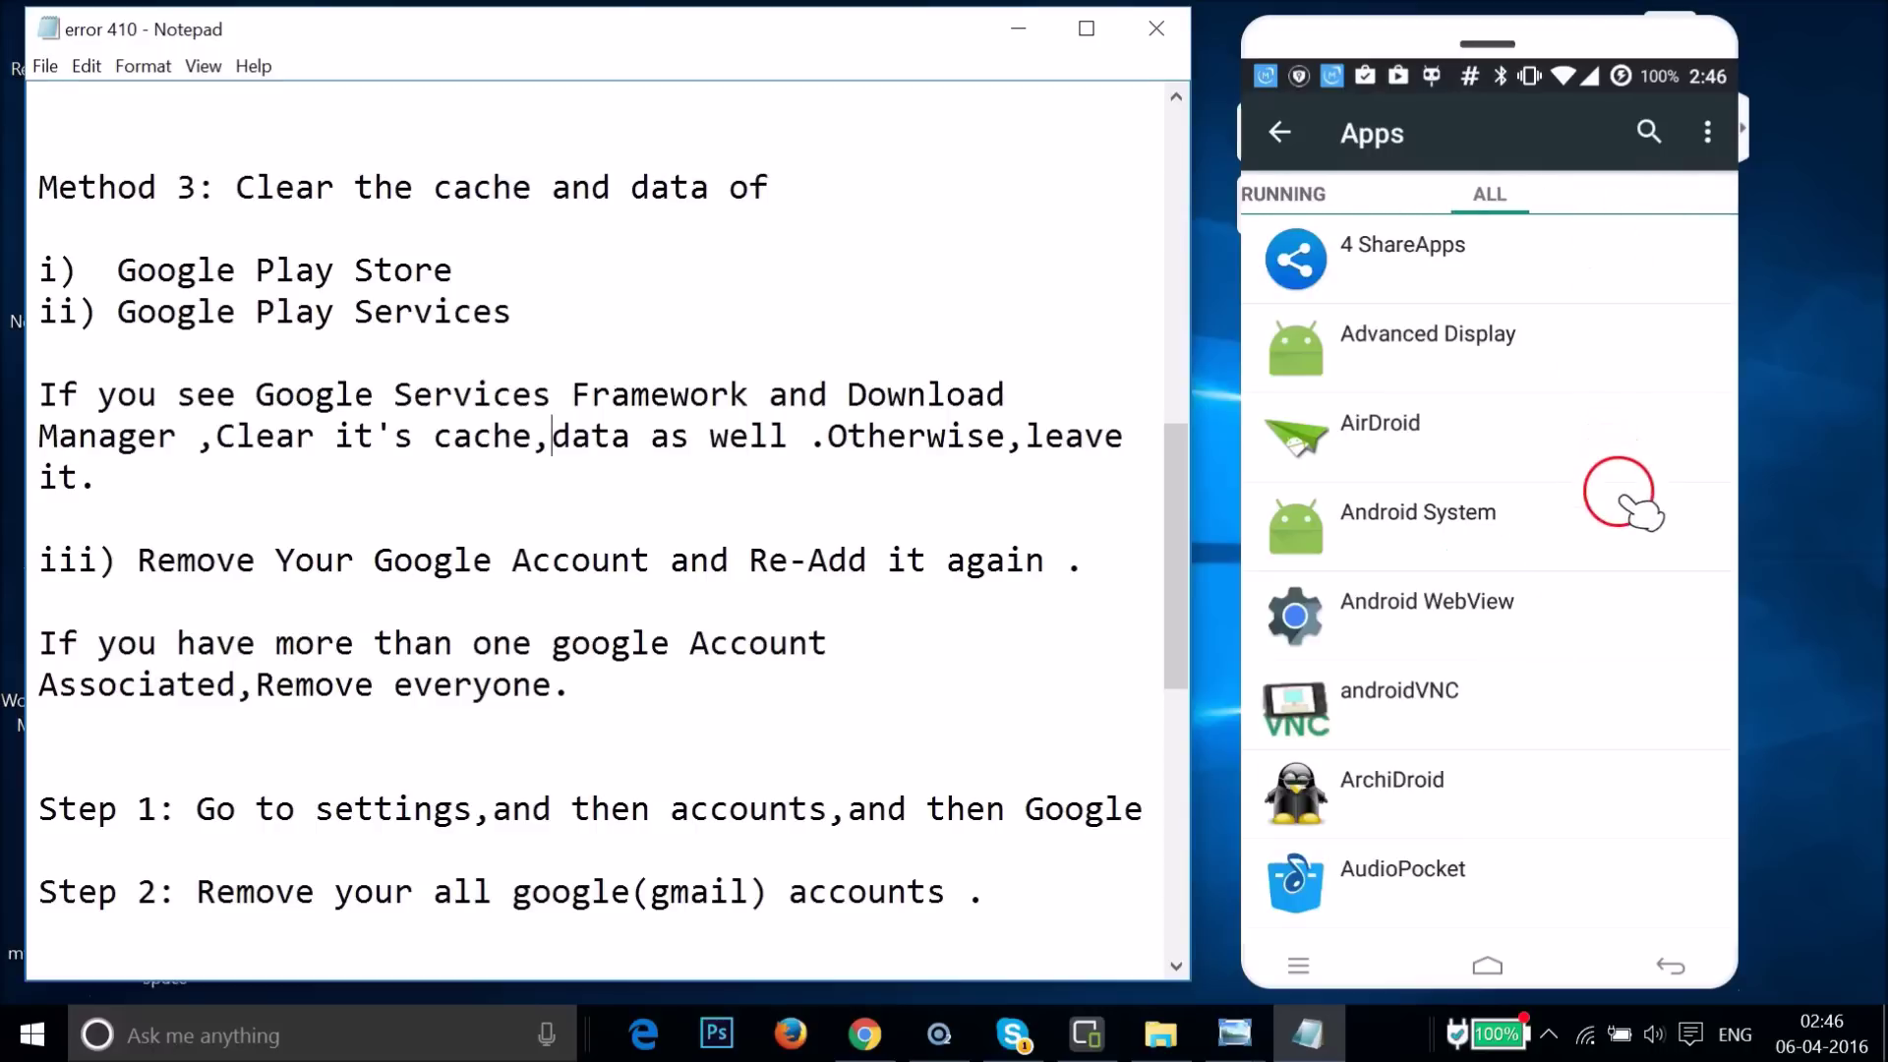
{"action": "scroll", "coordinate": [1625, 500], "scroll_direction": "down", "scroll_amount": 10}
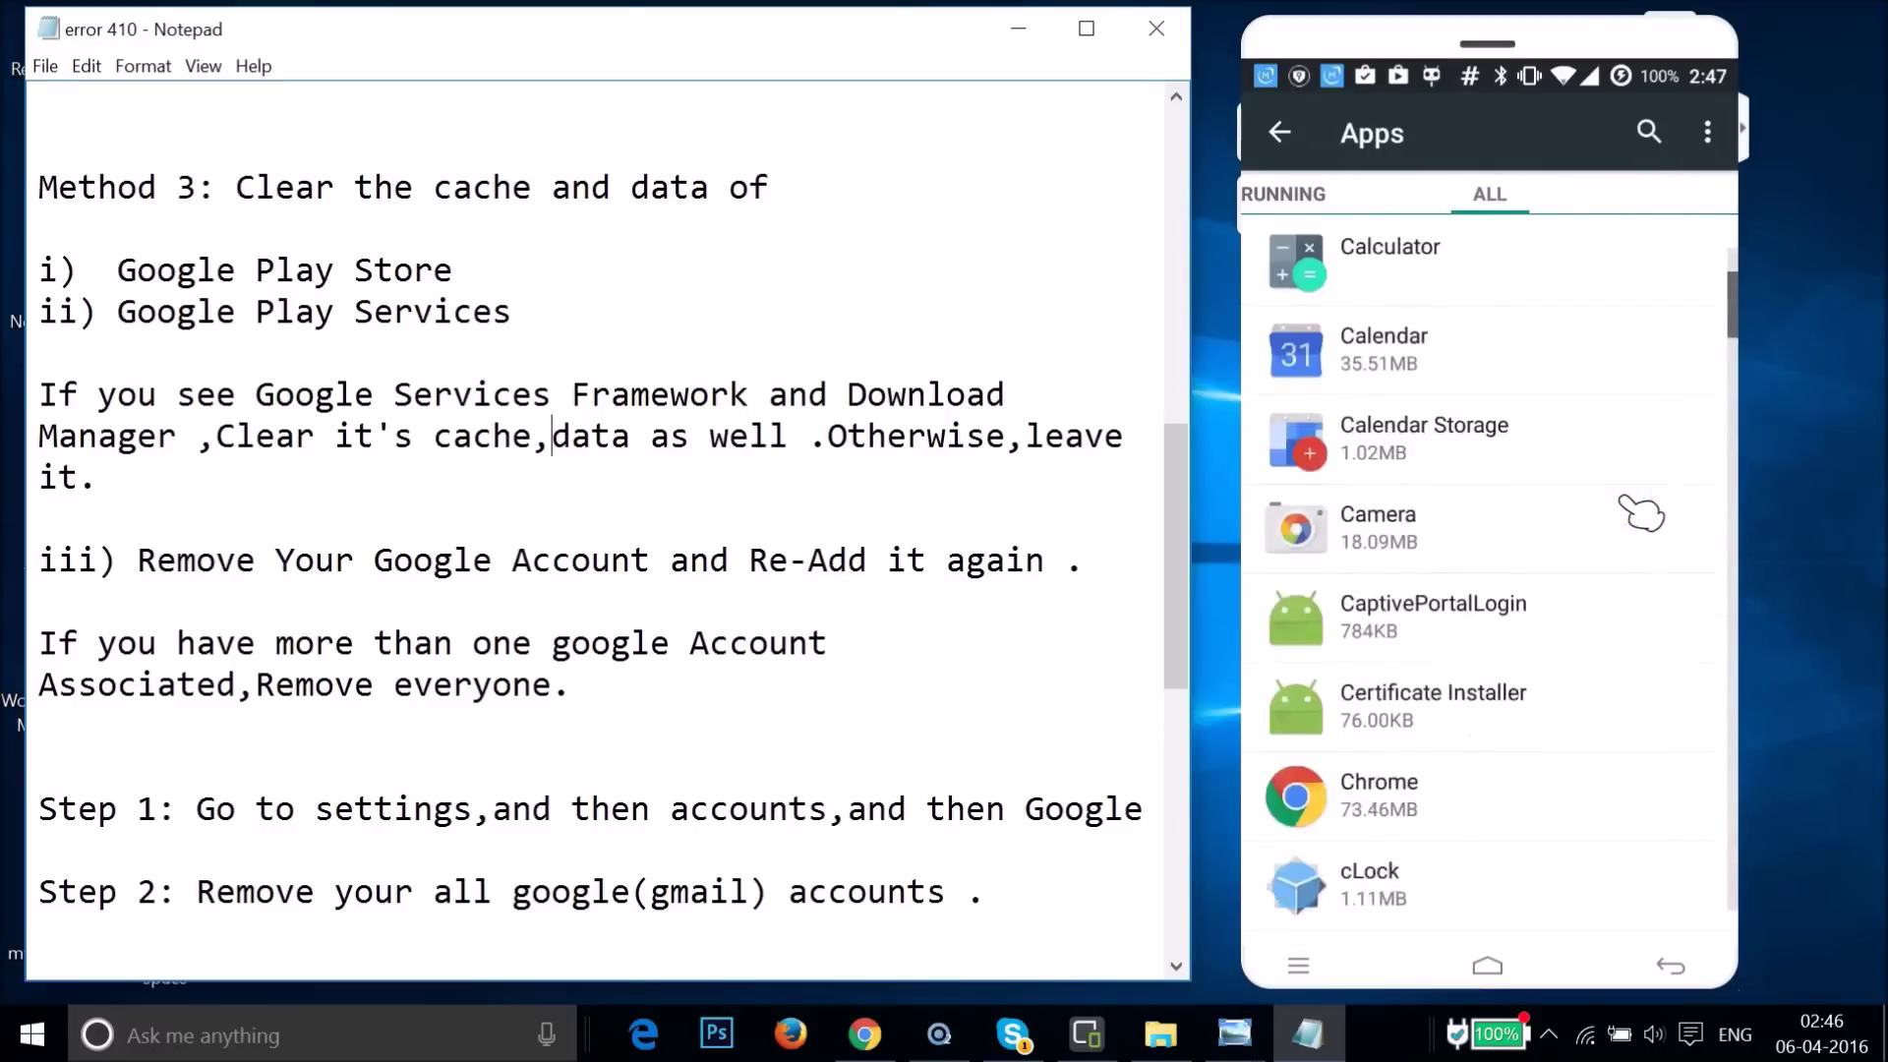
{"action": "scroll", "coordinate": [1641, 511], "scroll_direction": "down", "scroll_amount": 10}
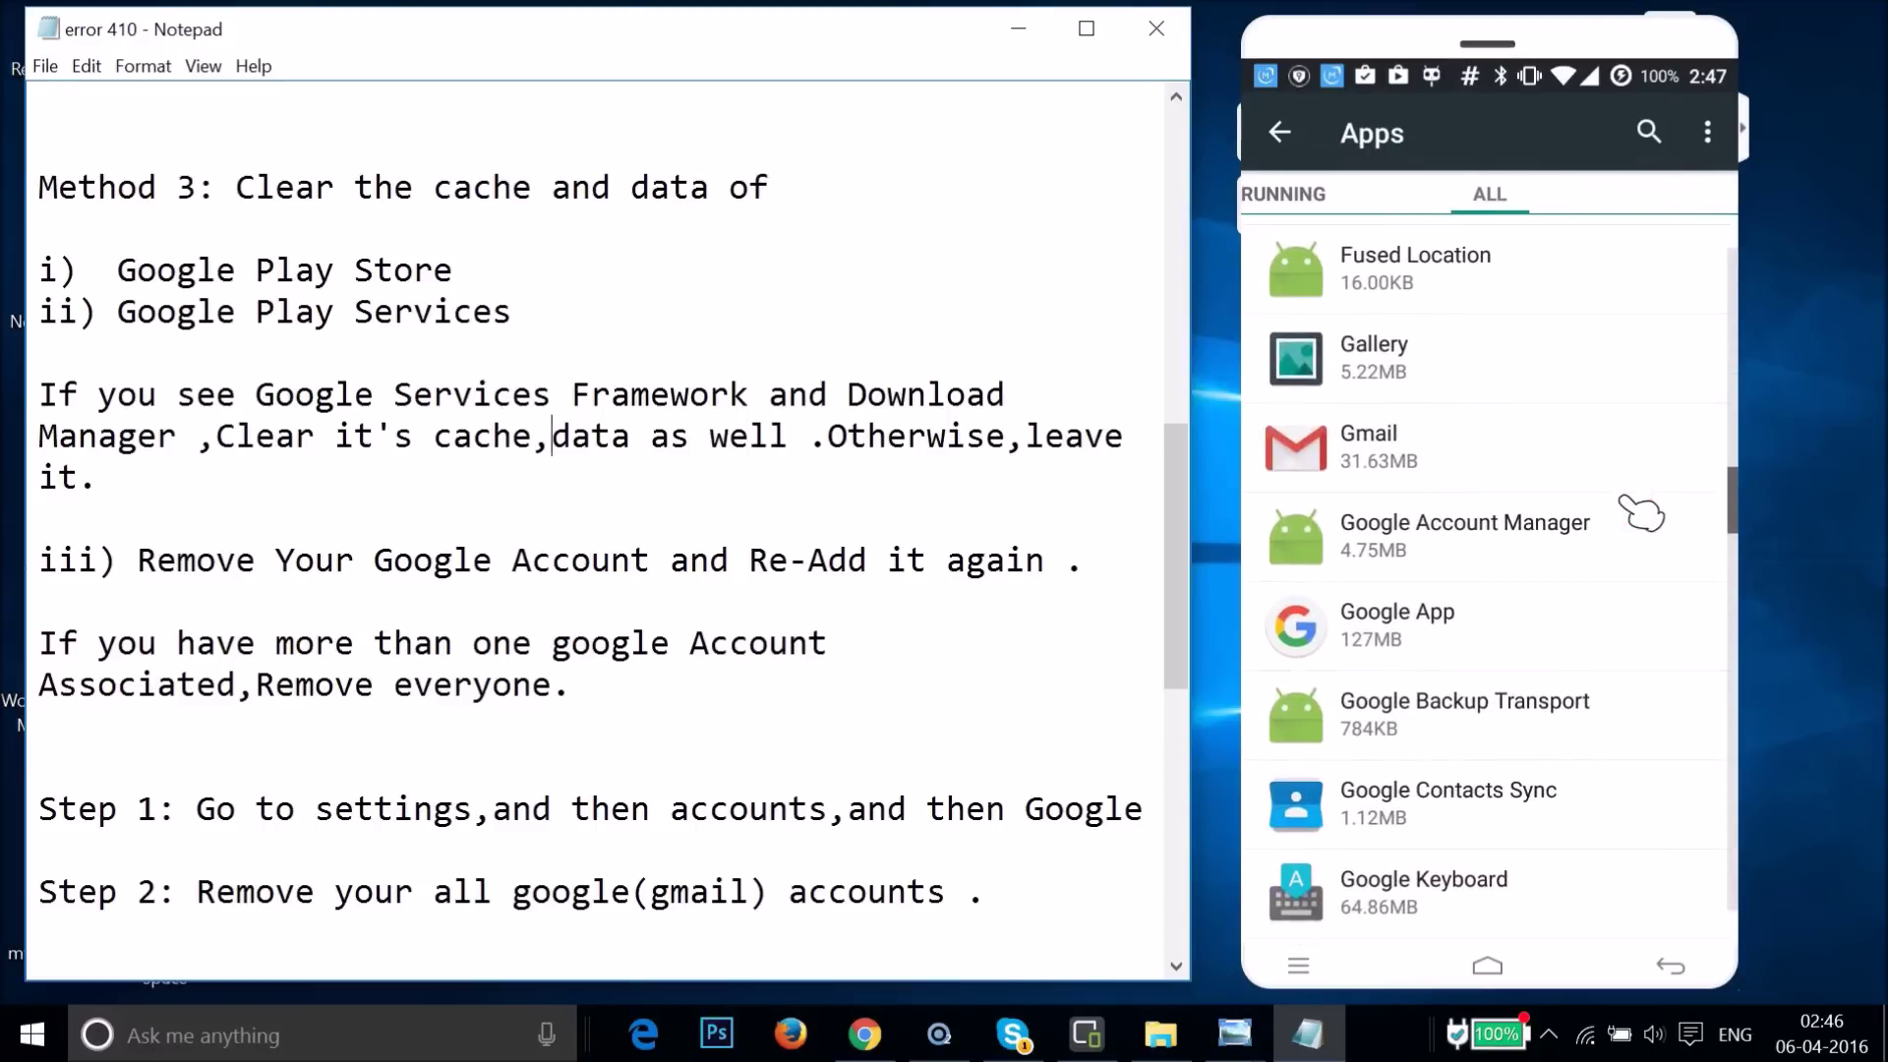
{"action": "scroll", "coordinate": [1640, 512], "scroll_direction": "down", "scroll_amount": 3}
{"action": "scroll", "coordinate": [1640, 512], "scroll_direction": "down", "scroll_amount": 3}
{"action": "left_click", "coordinate": [1466, 732]}
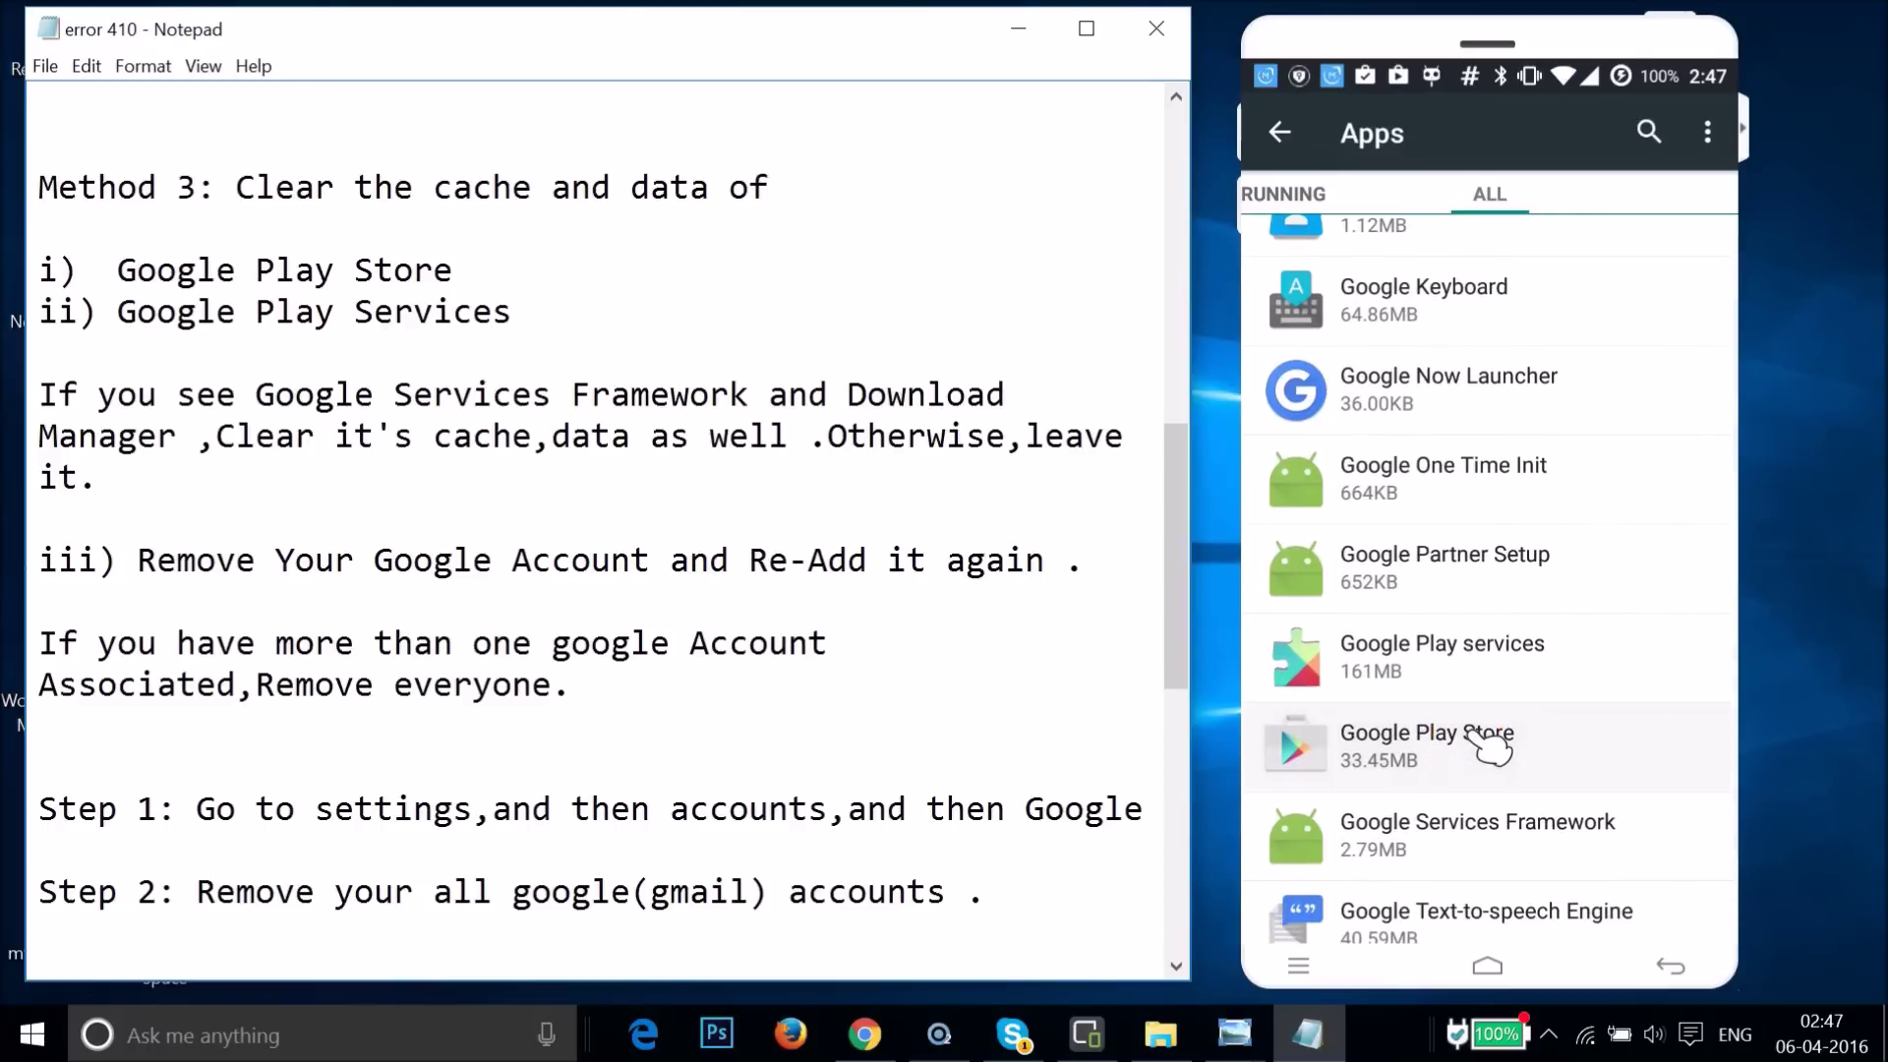
- Clear Google Play Store's stored data, confirming with OK
{"action": "left_click", "coordinate": [1462, 620]}
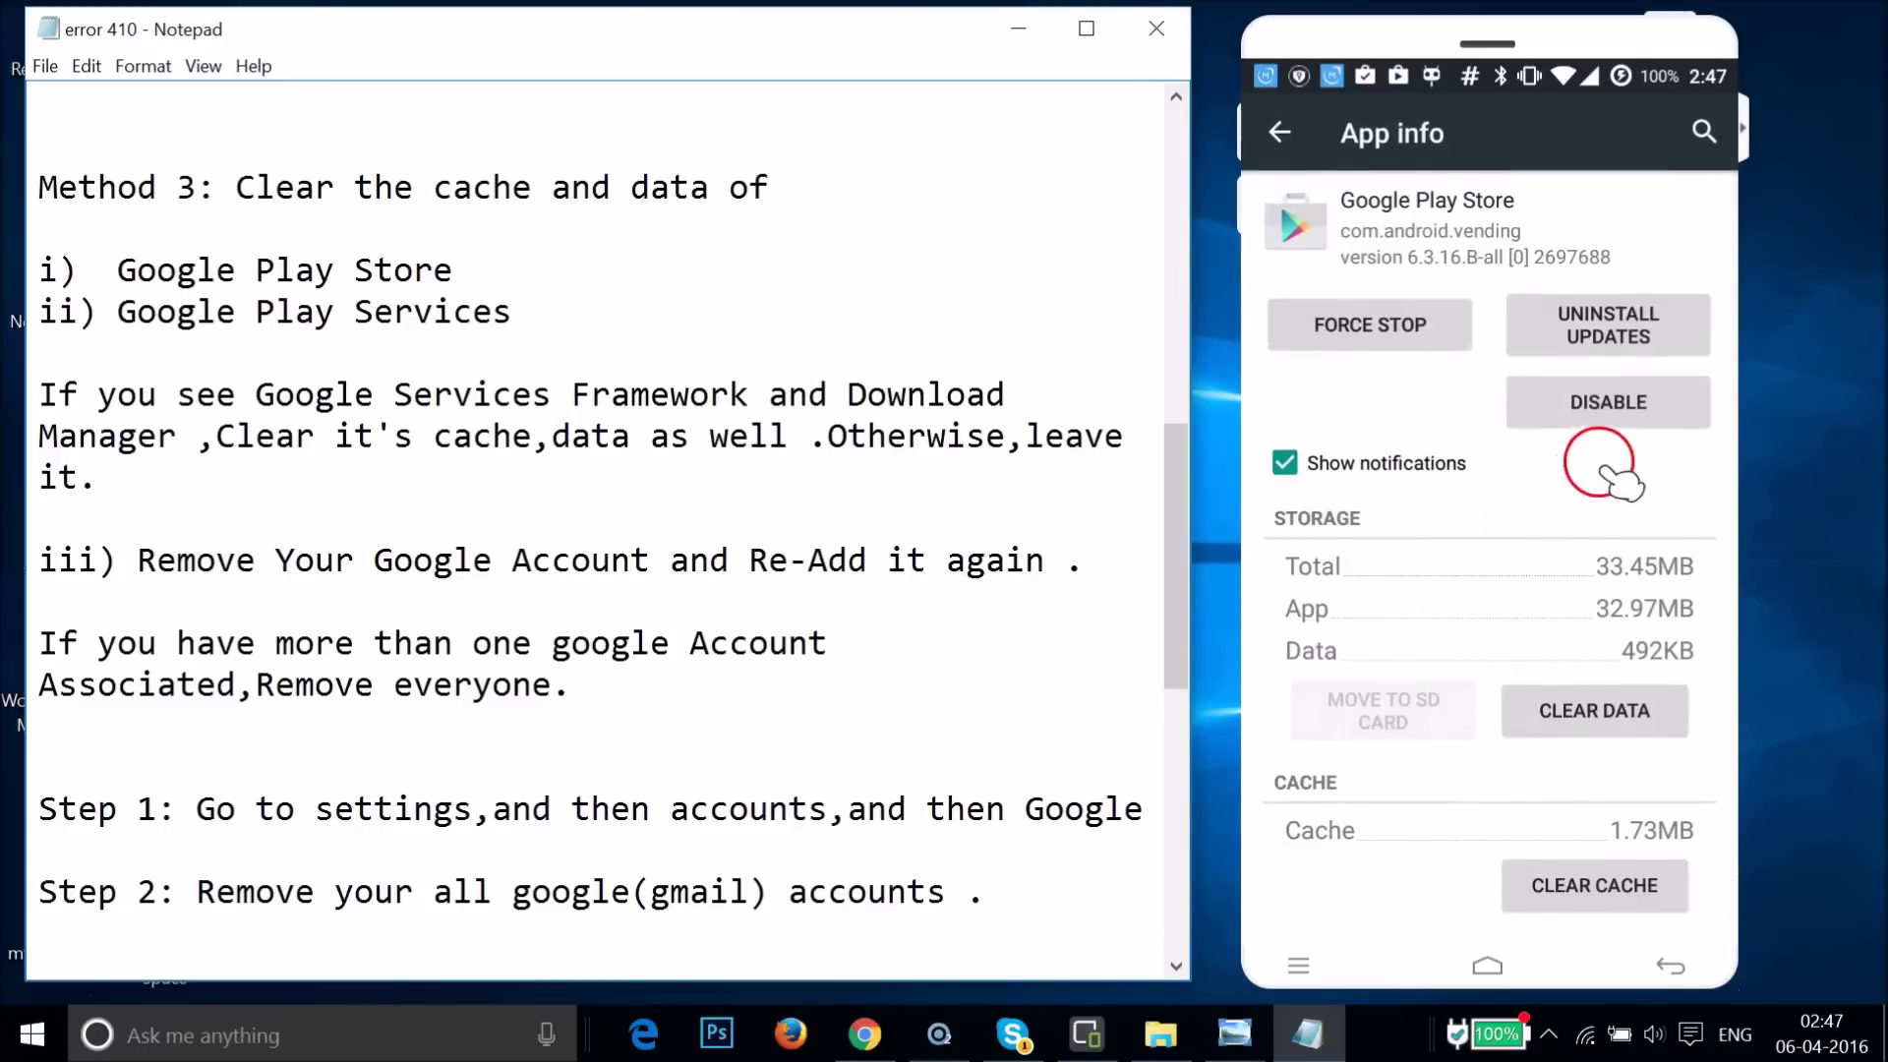
{"action": "left_click", "coordinate": [1586, 713]}
{"action": "left_click", "coordinate": [1641, 602]}
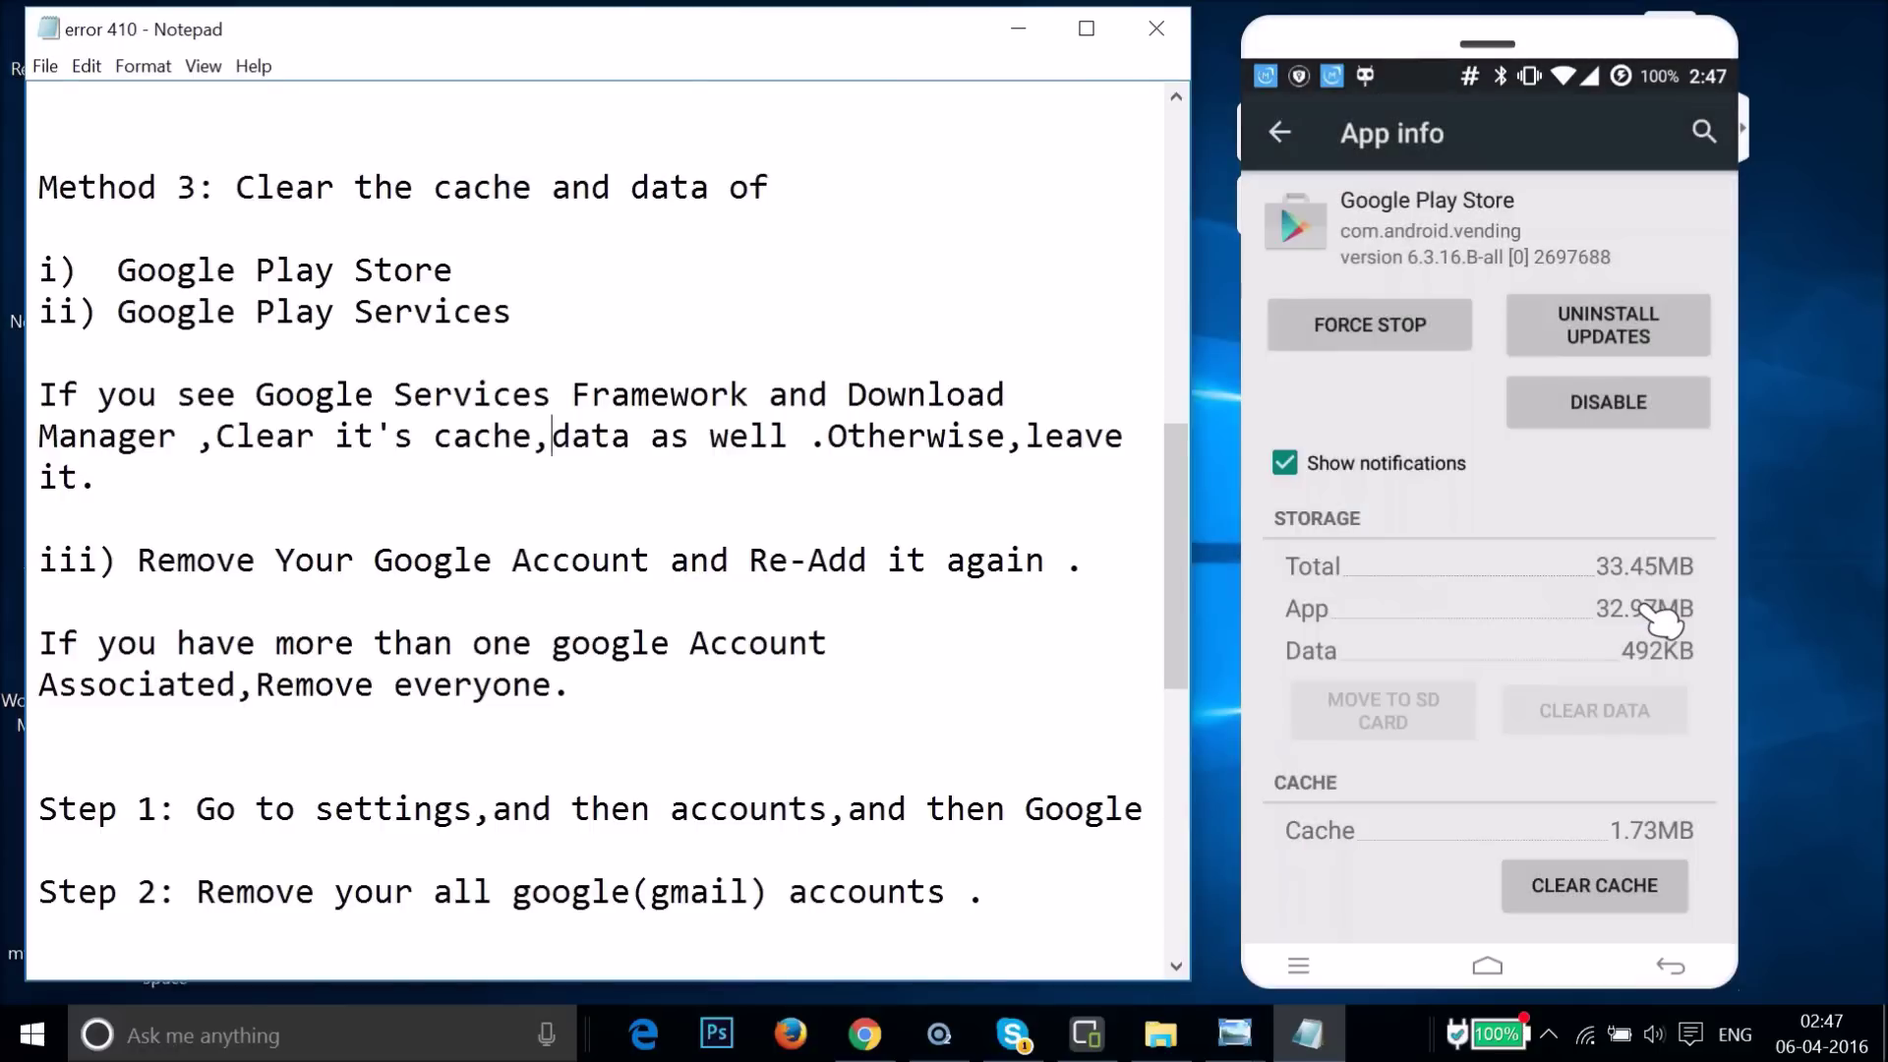
- Clear Google Play Store's cache to 0.00B and return to the All apps list
{"action": "left_click", "coordinate": [1585, 885]}
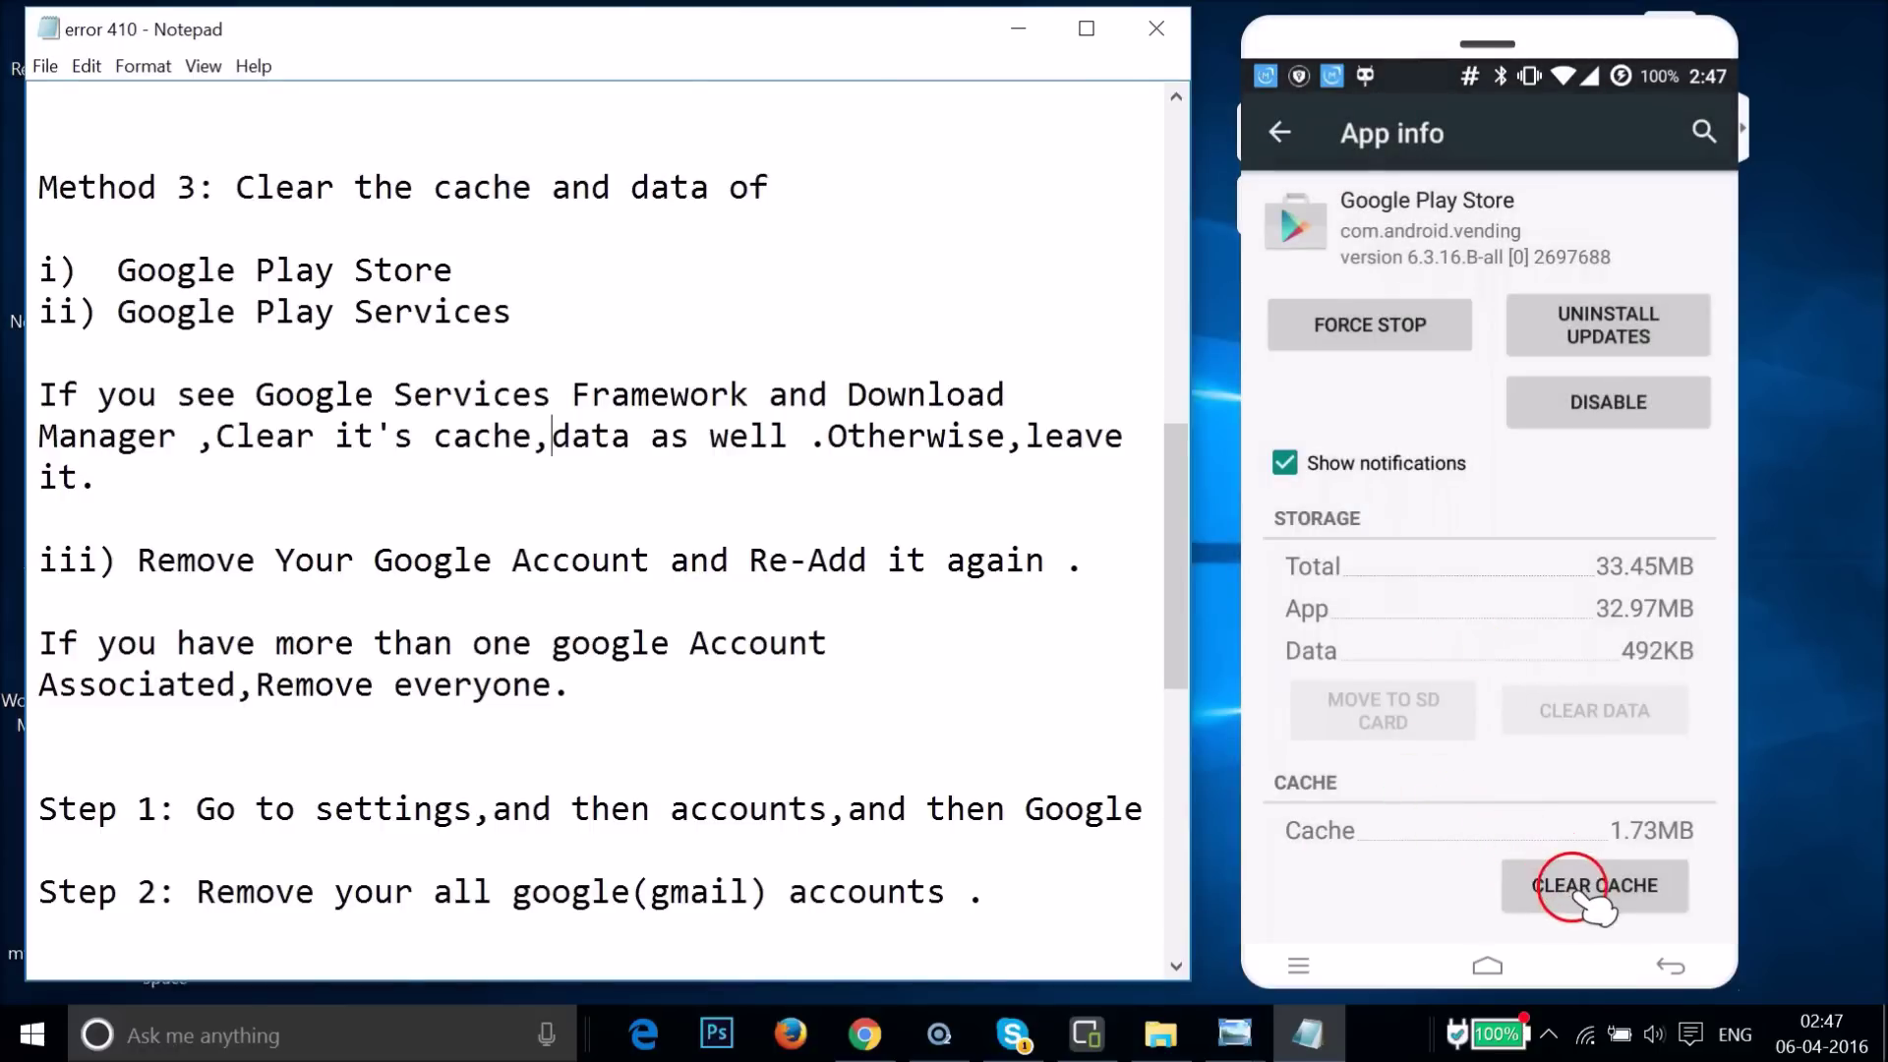
{"action": "left_click", "coordinate": [1558, 885]}
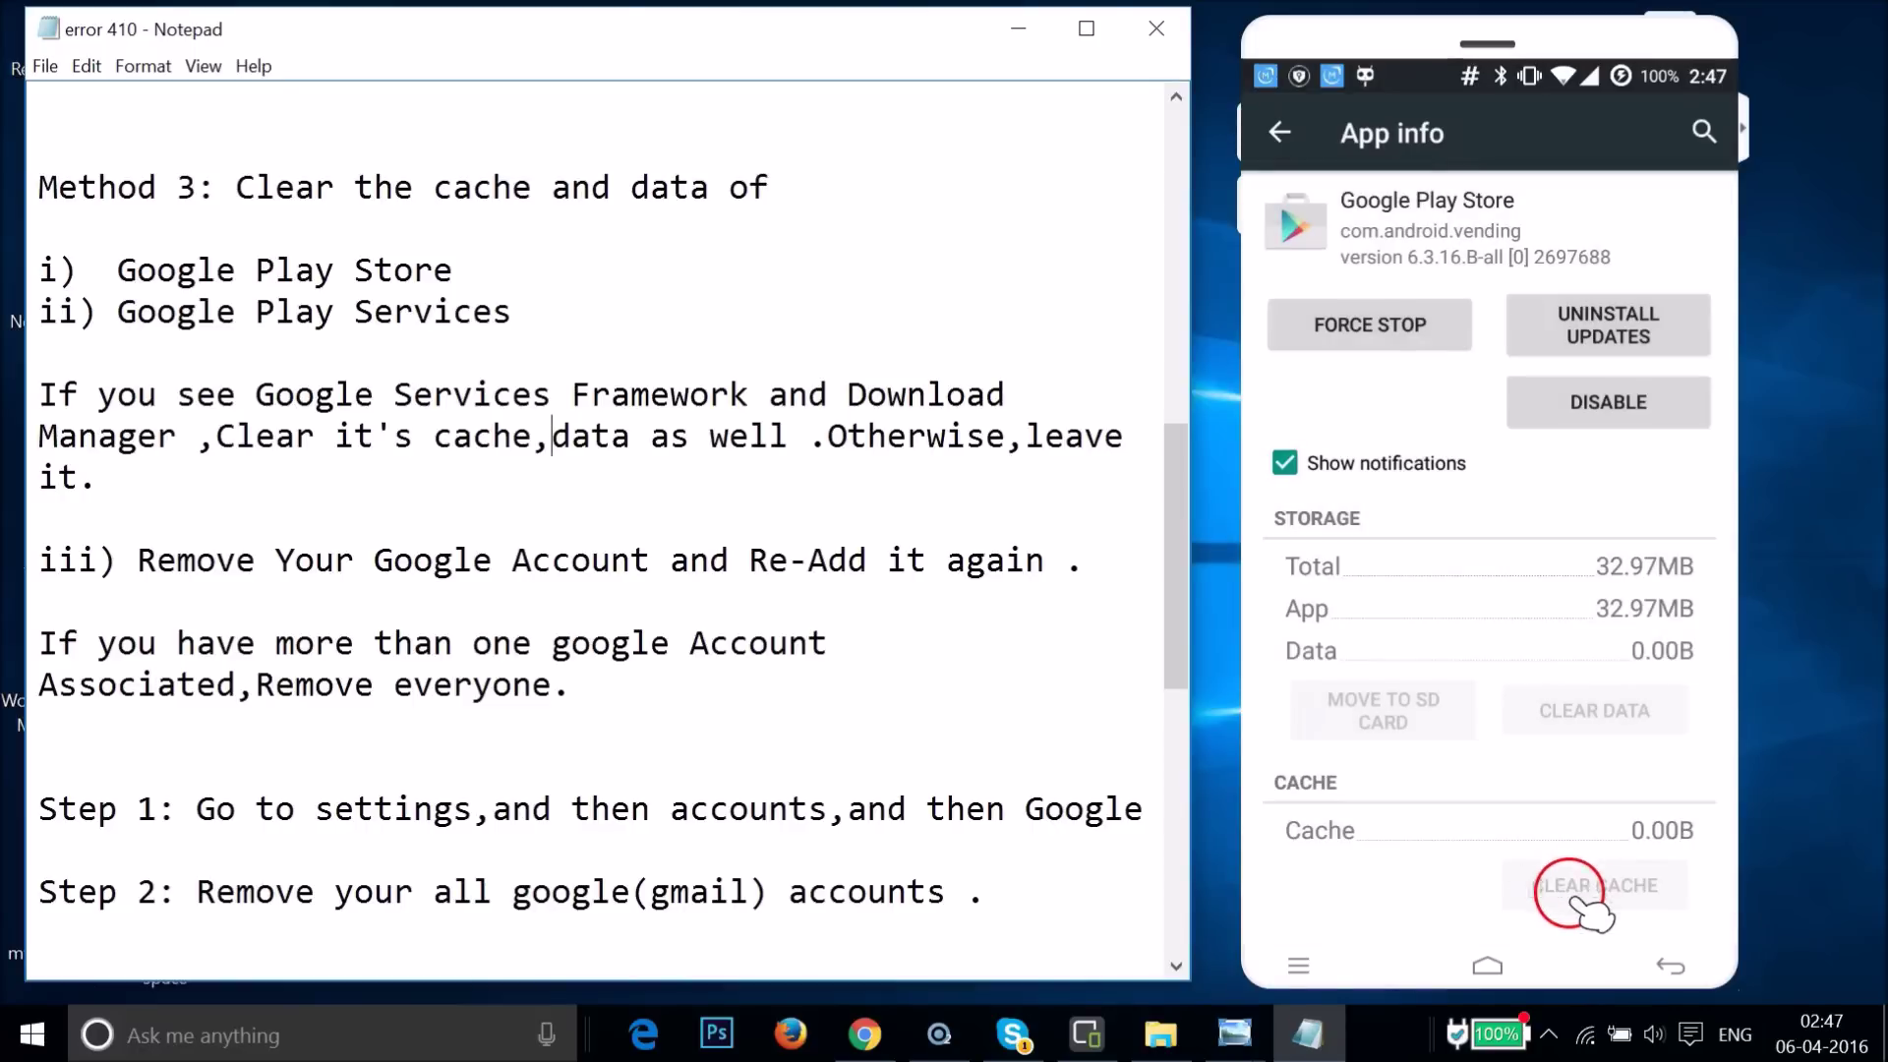
{"action": "left_click", "coordinate": [1272, 91]}
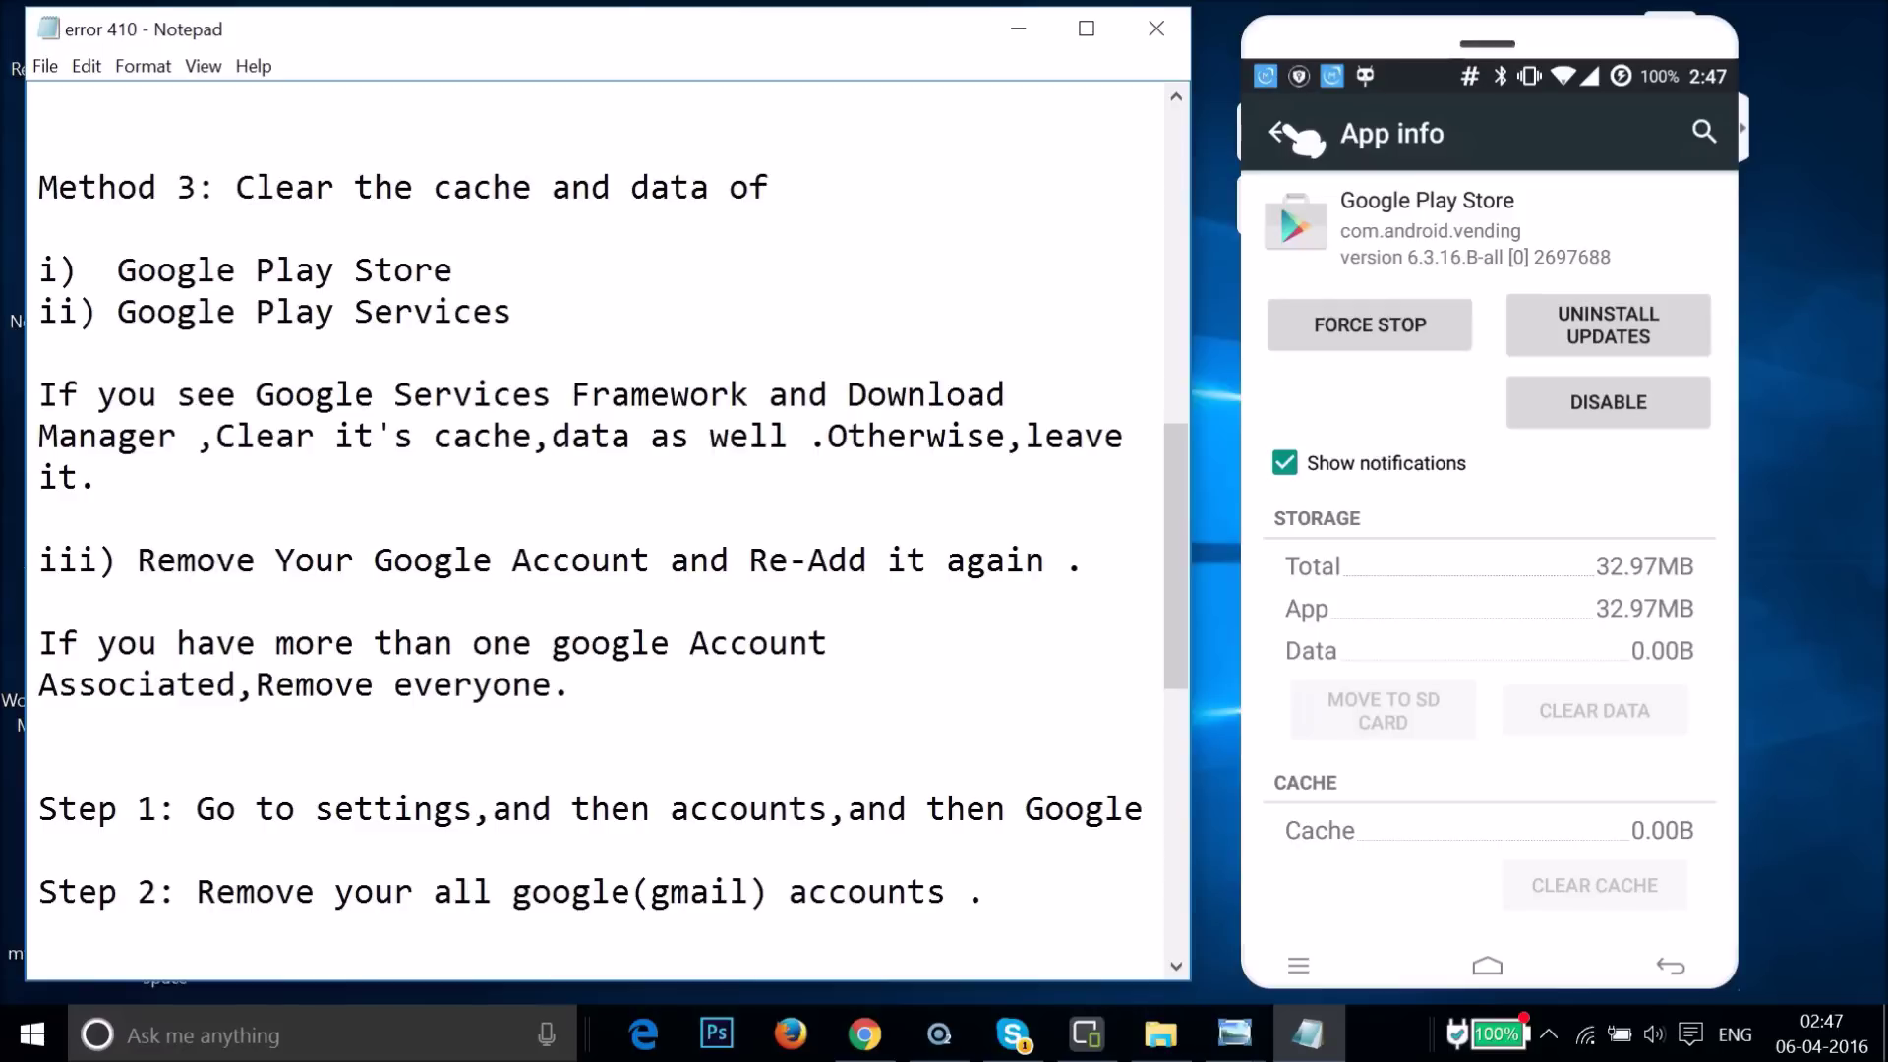
{"action": "left_click", "coordinate": [1280, 133]}
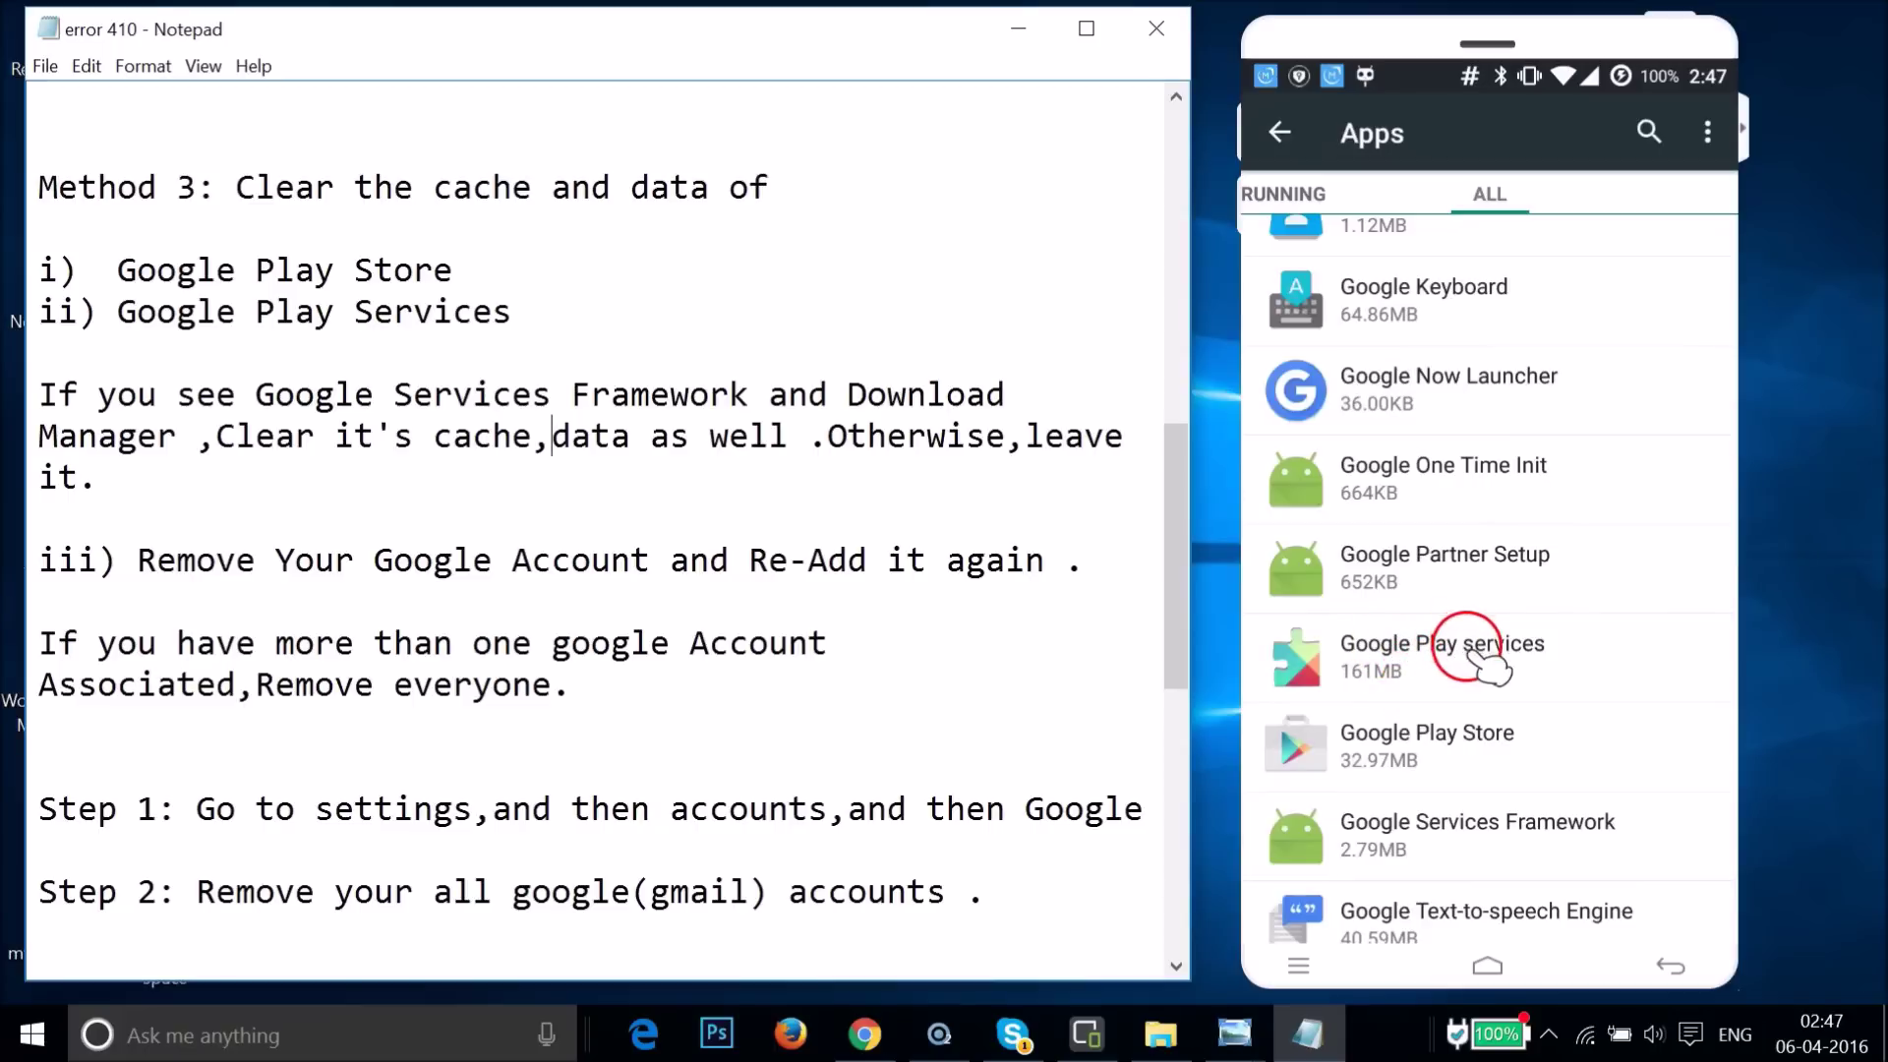
- Clear all Google Play services data through Manage Space, reducing it from 38.09MB to 13.73MB
{"action": "left_click", "coordinate": [1478, 676]}
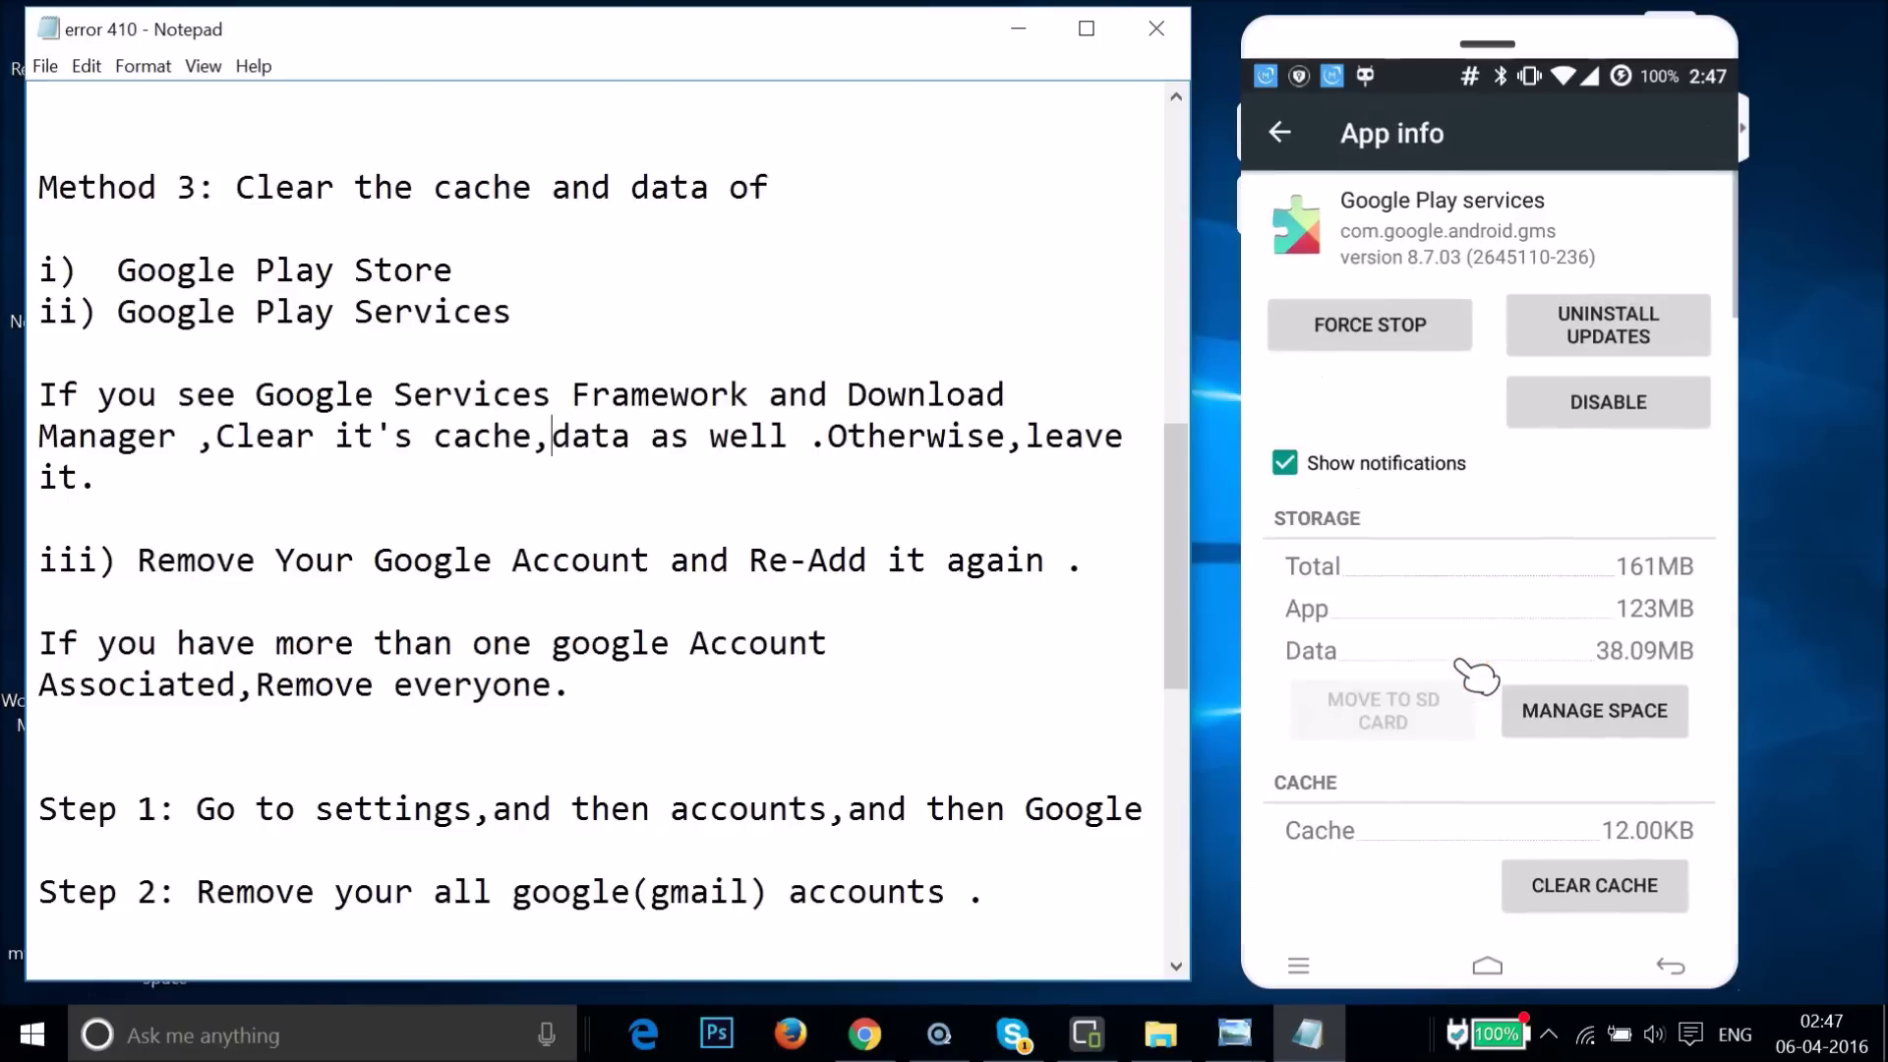
{"action": "left_click", "coordinate": [1633, 710]}
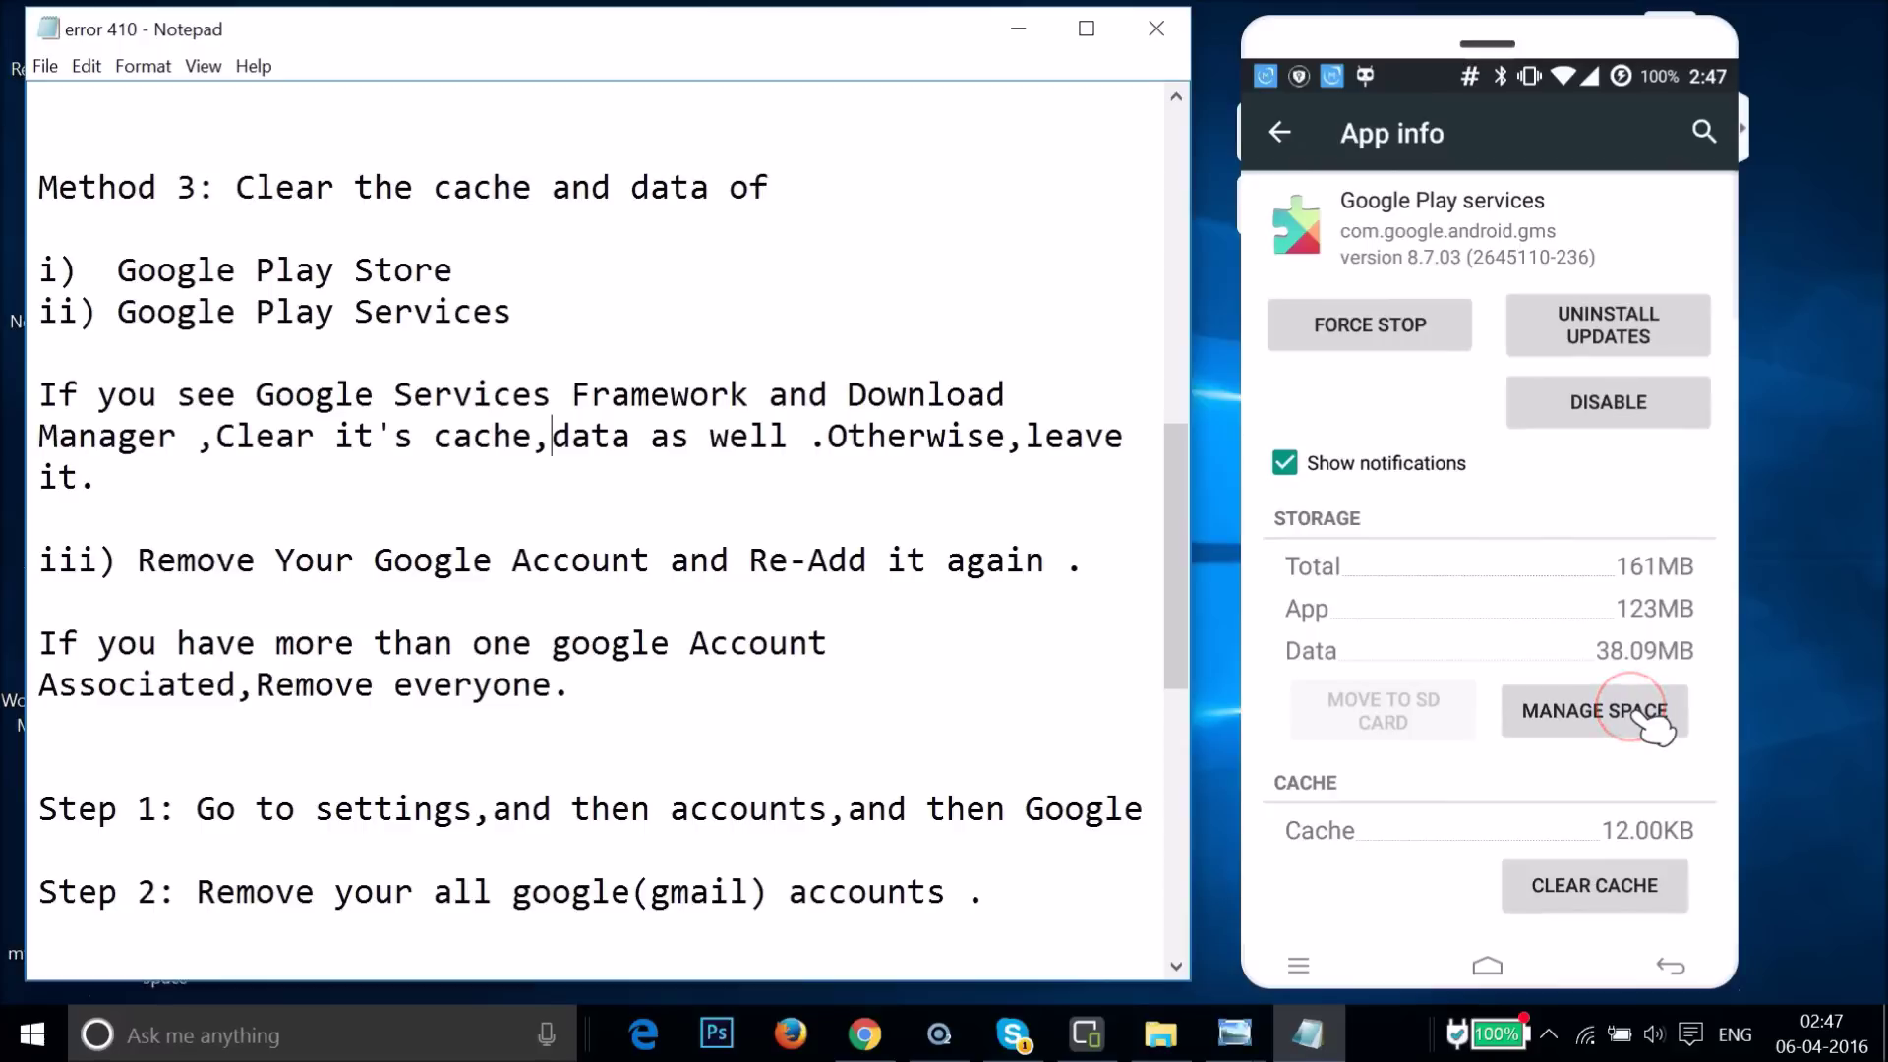
{"action": "left_click", "coordinate": [1564, 801]}
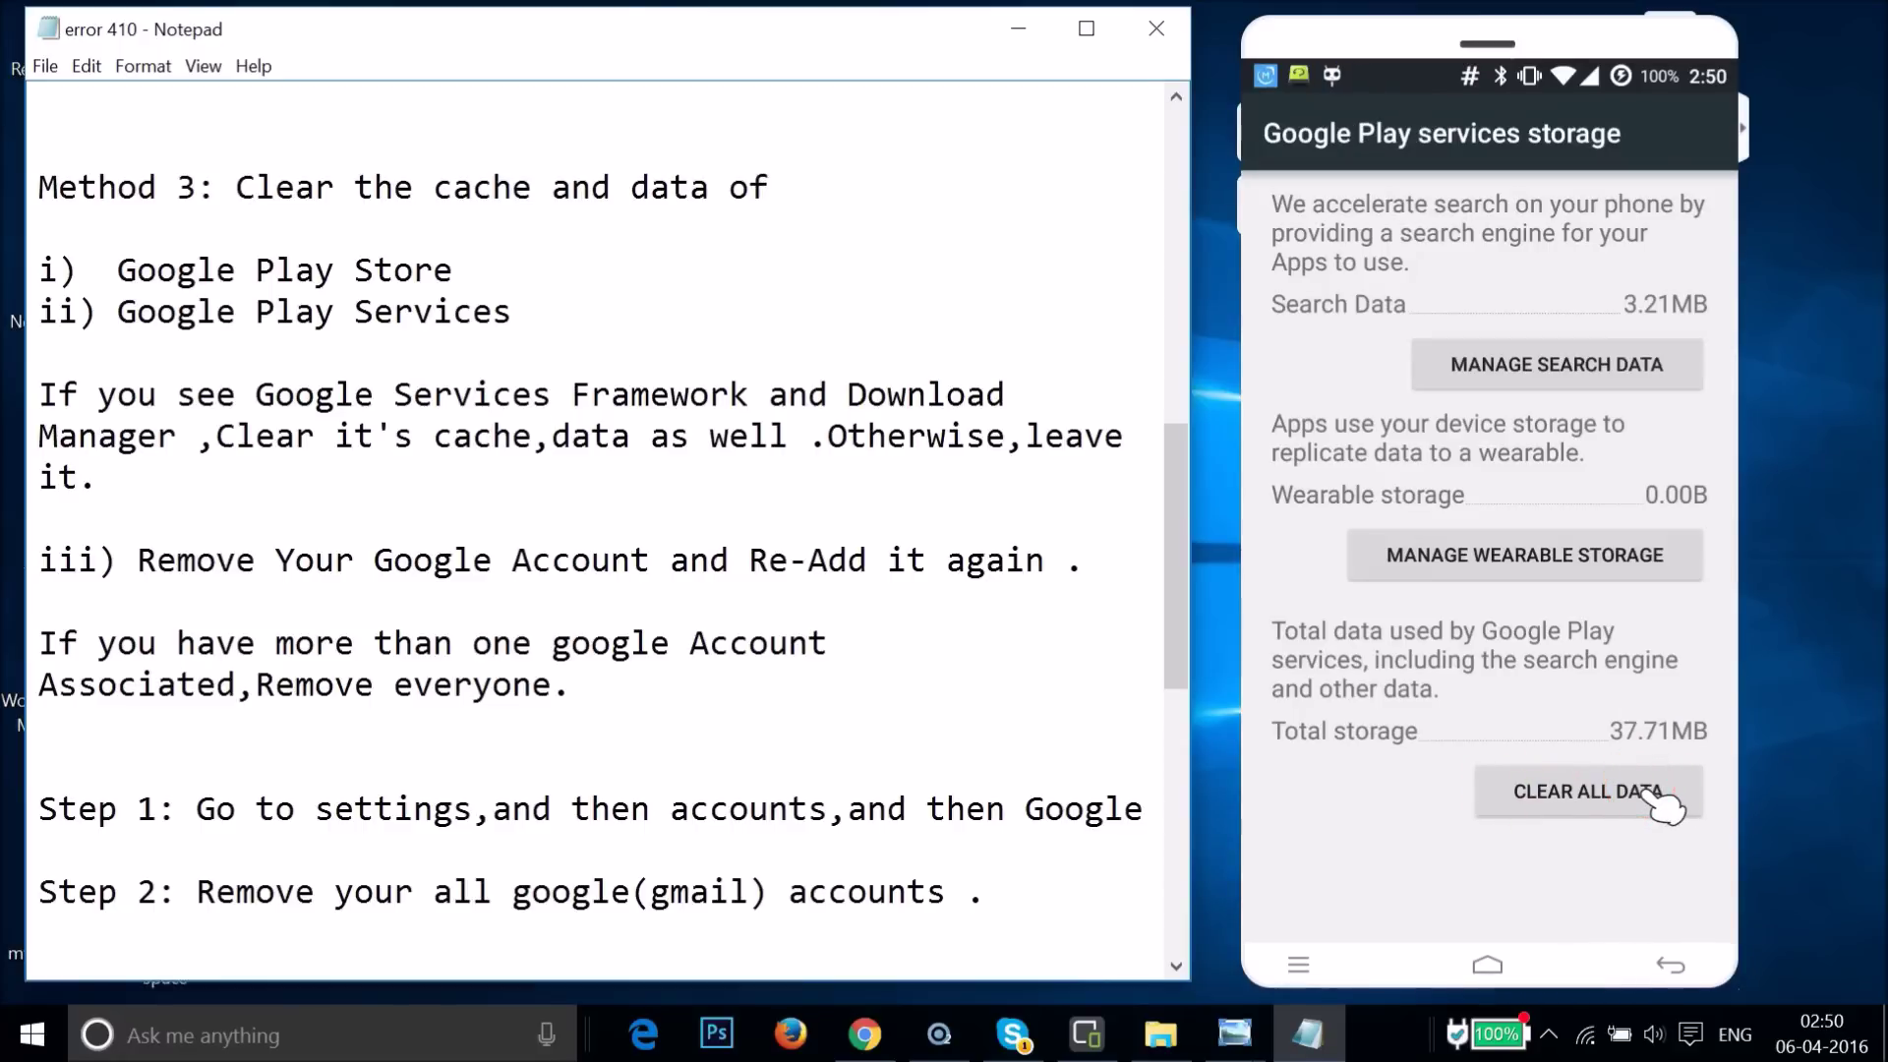
{"action": "left_click", "coordinate": [1643, 605]}
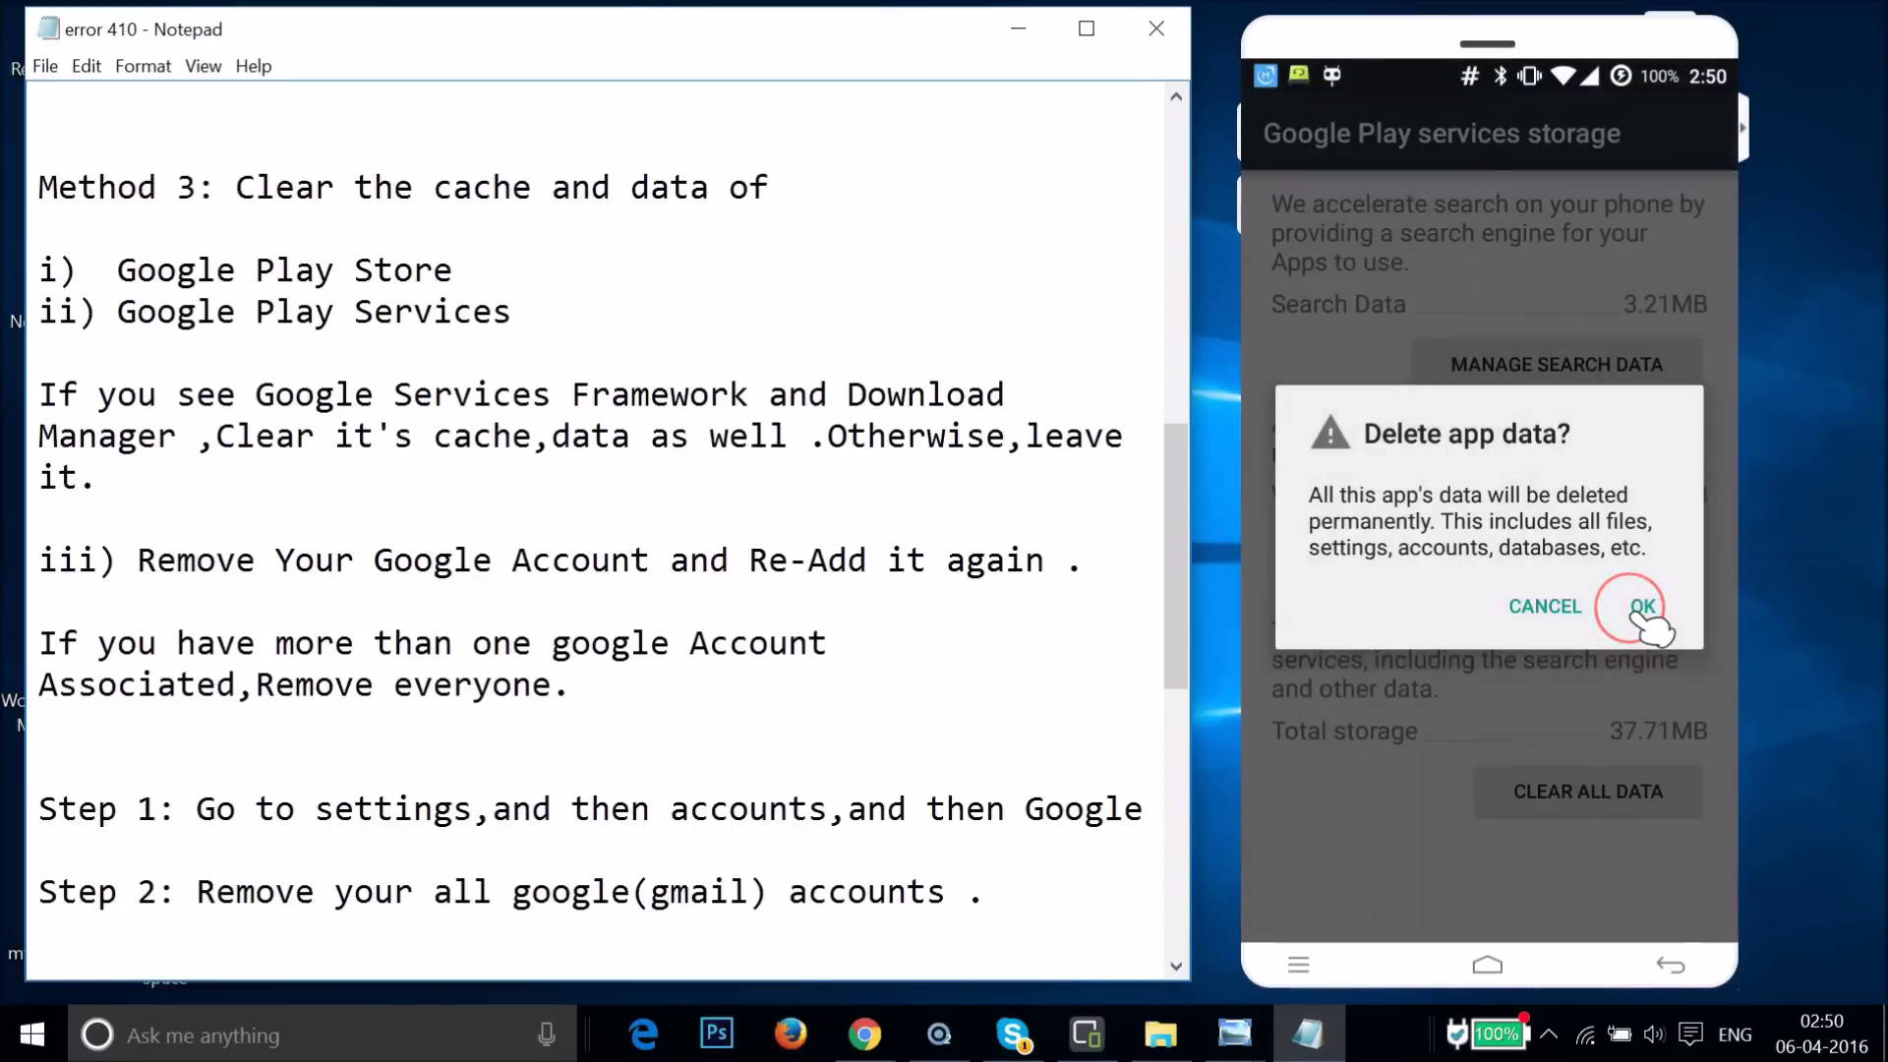
{"action": "left_click", "coordinate": [1278, 131]}
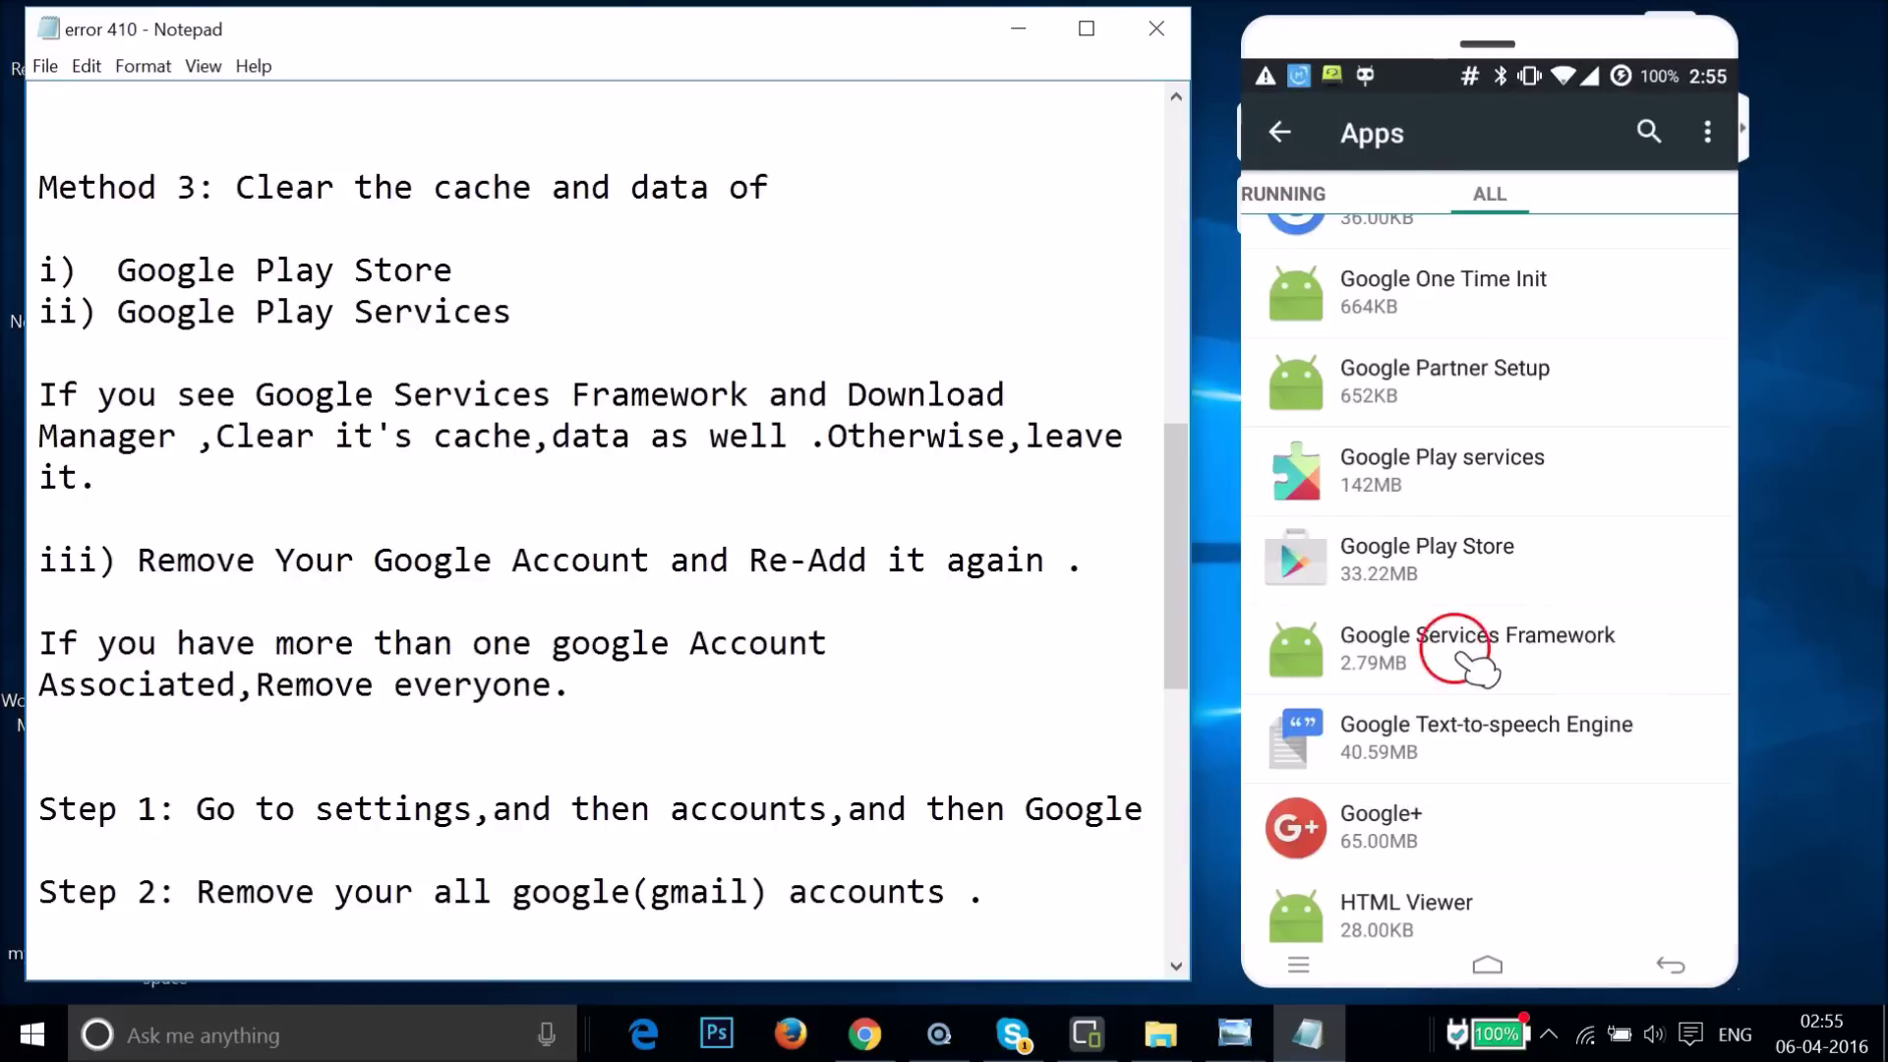
{"action": "left_click", "coordinate": [1423, 649]}
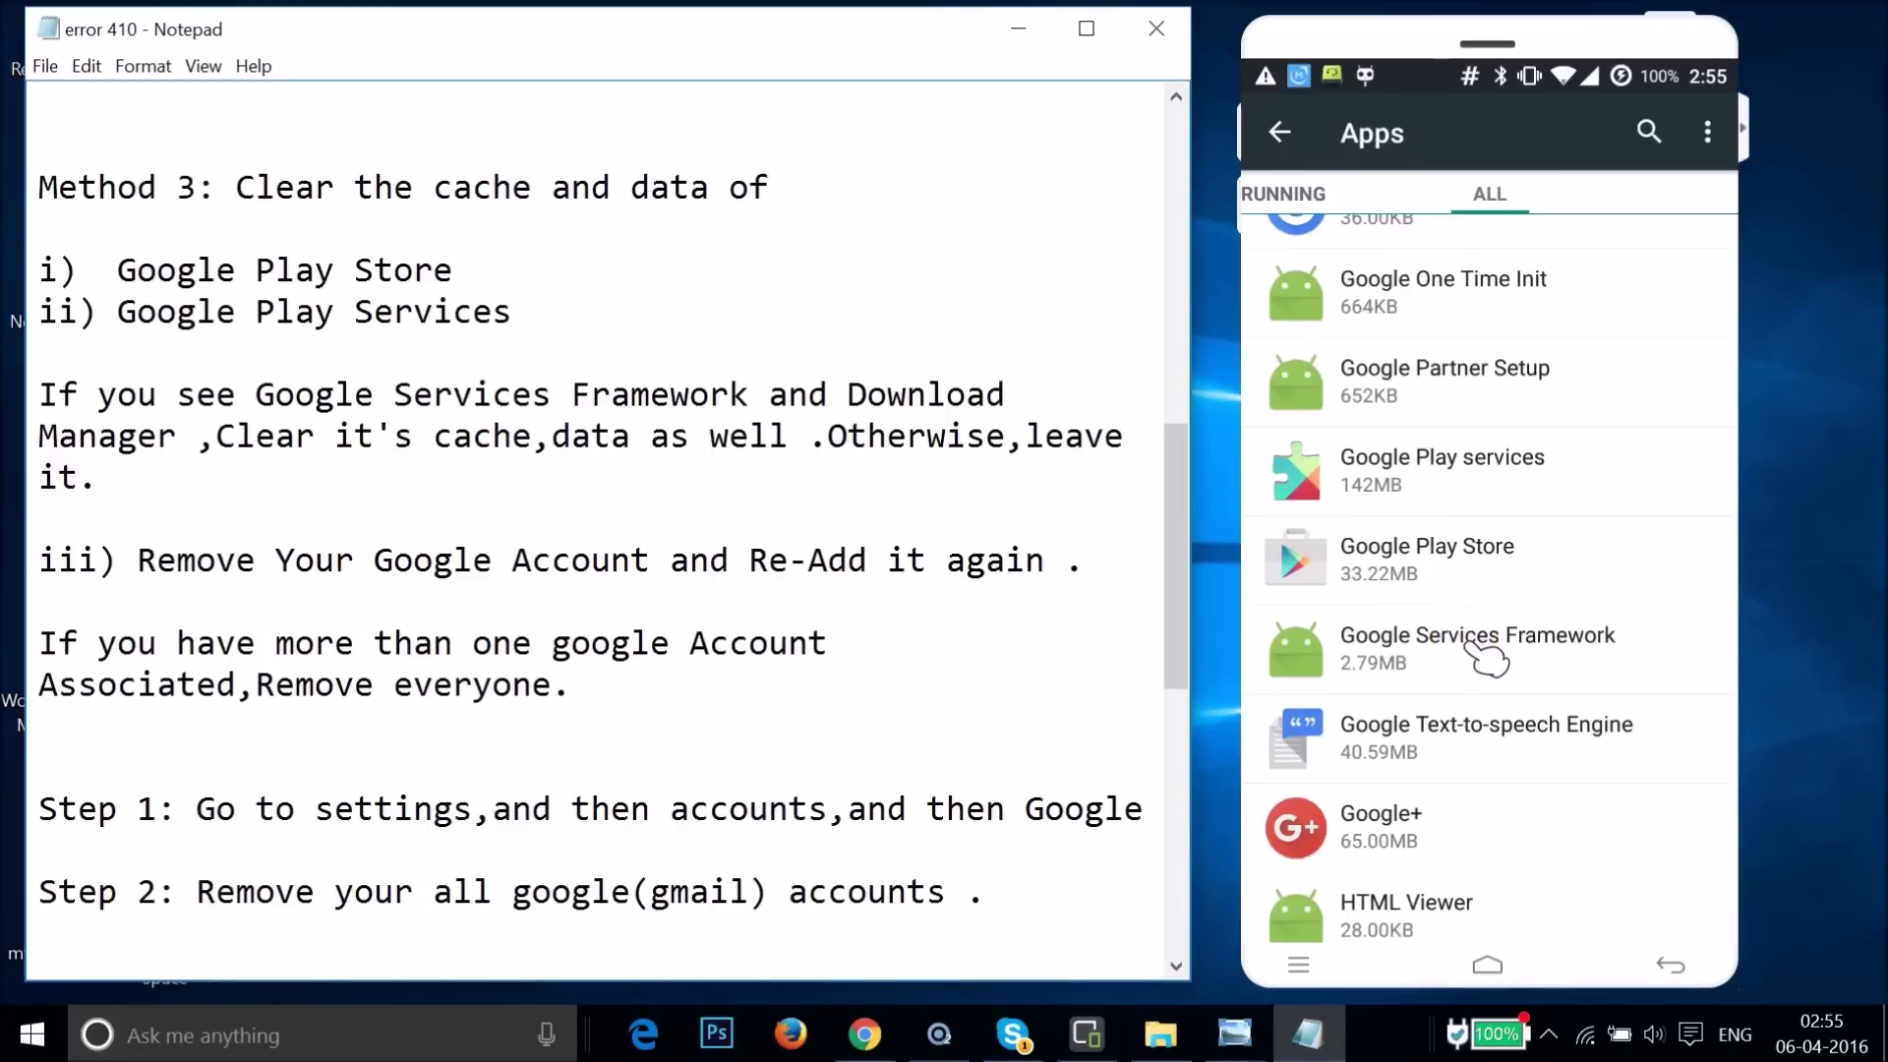
- Clear Google Services Framework's data to 0.00B, confirm with OK, and go back to the apps list
{"action": "left_click", "coordinate": [1475, 649]}
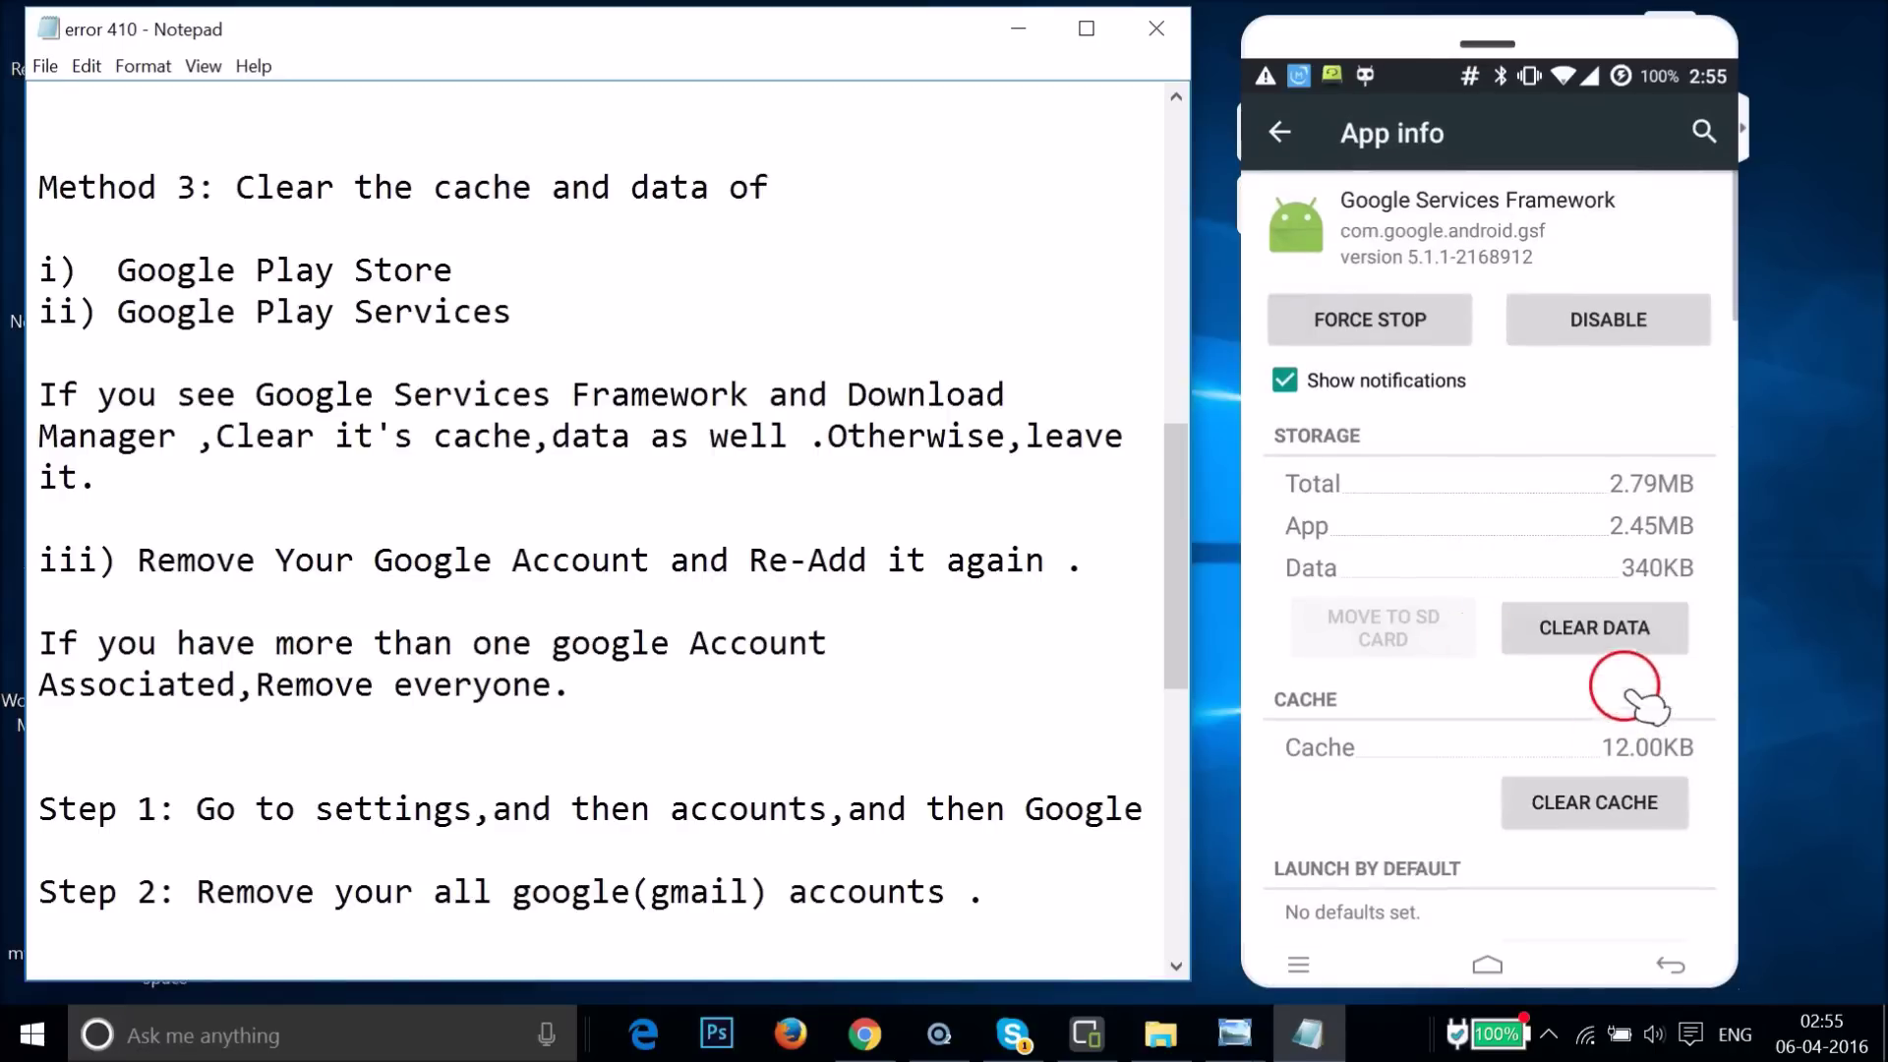
{"action": "left_click", "coordinate": [1600, 634]}
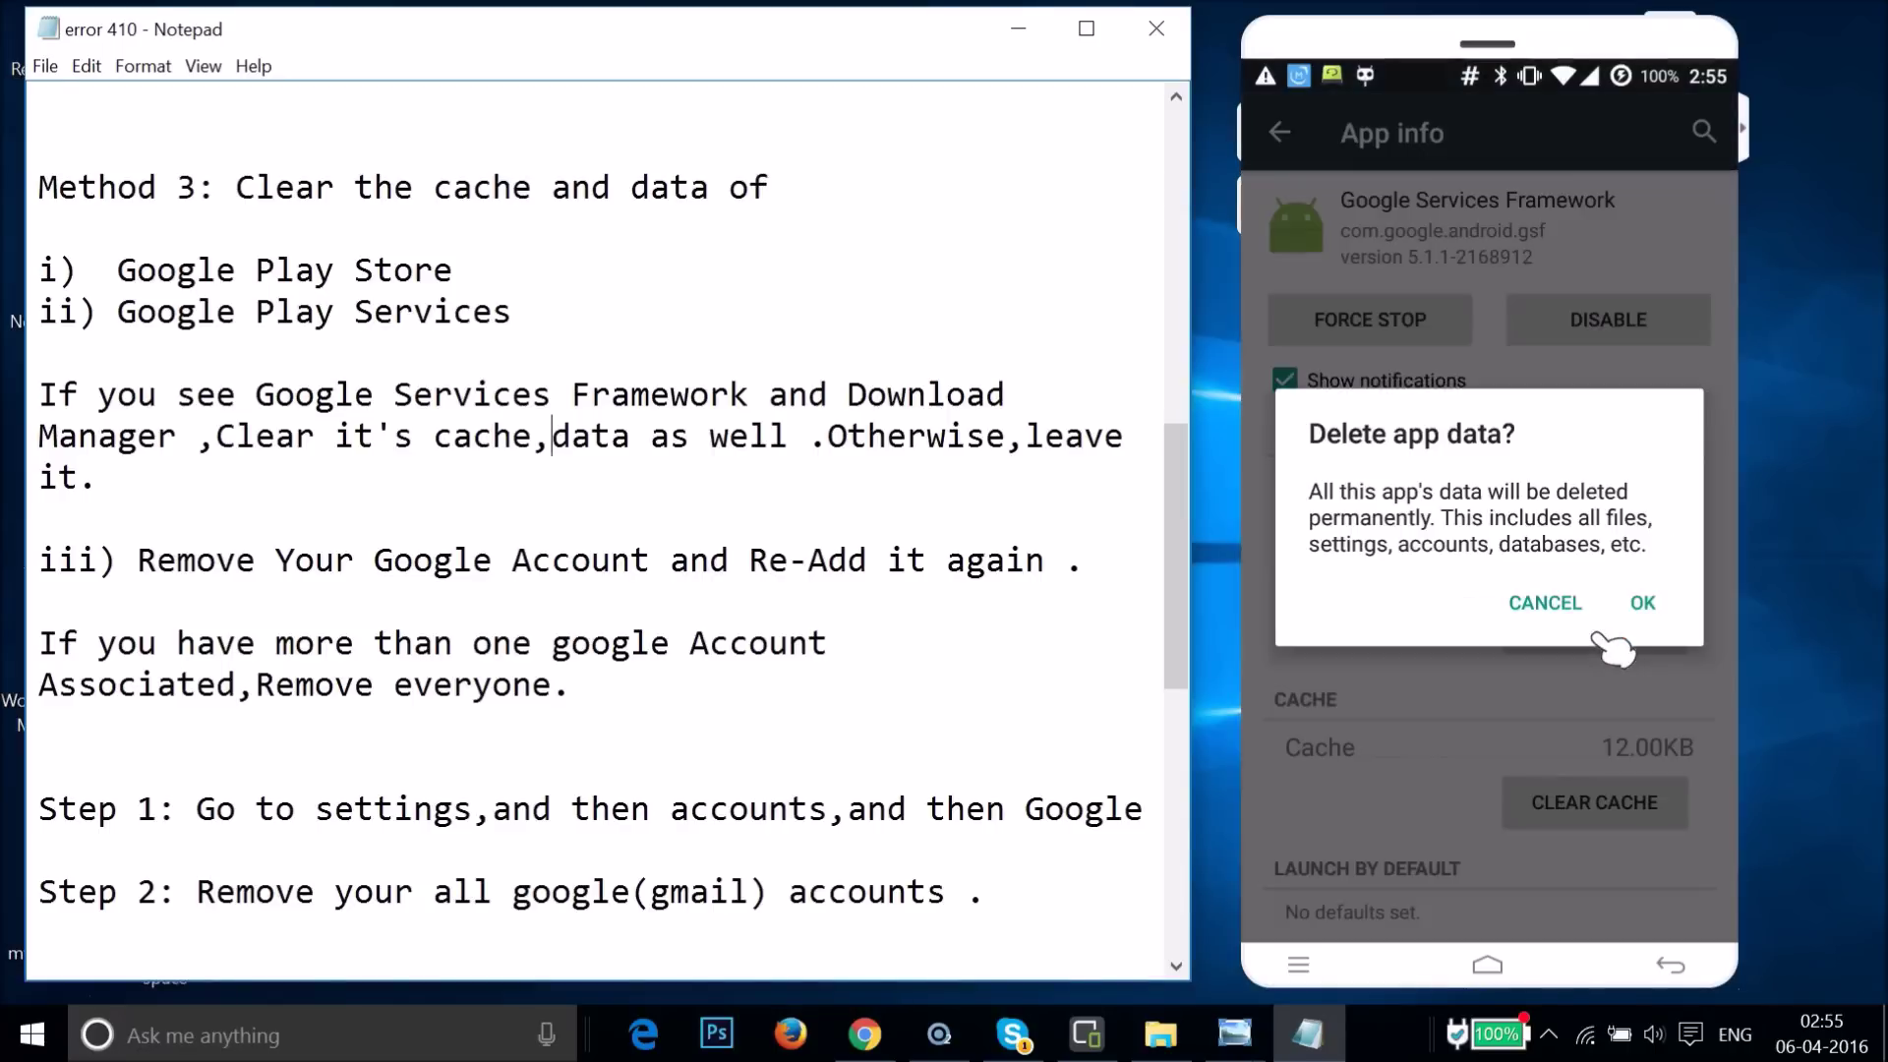
{"action": "left_click", "coordinate": [1647, 603]}
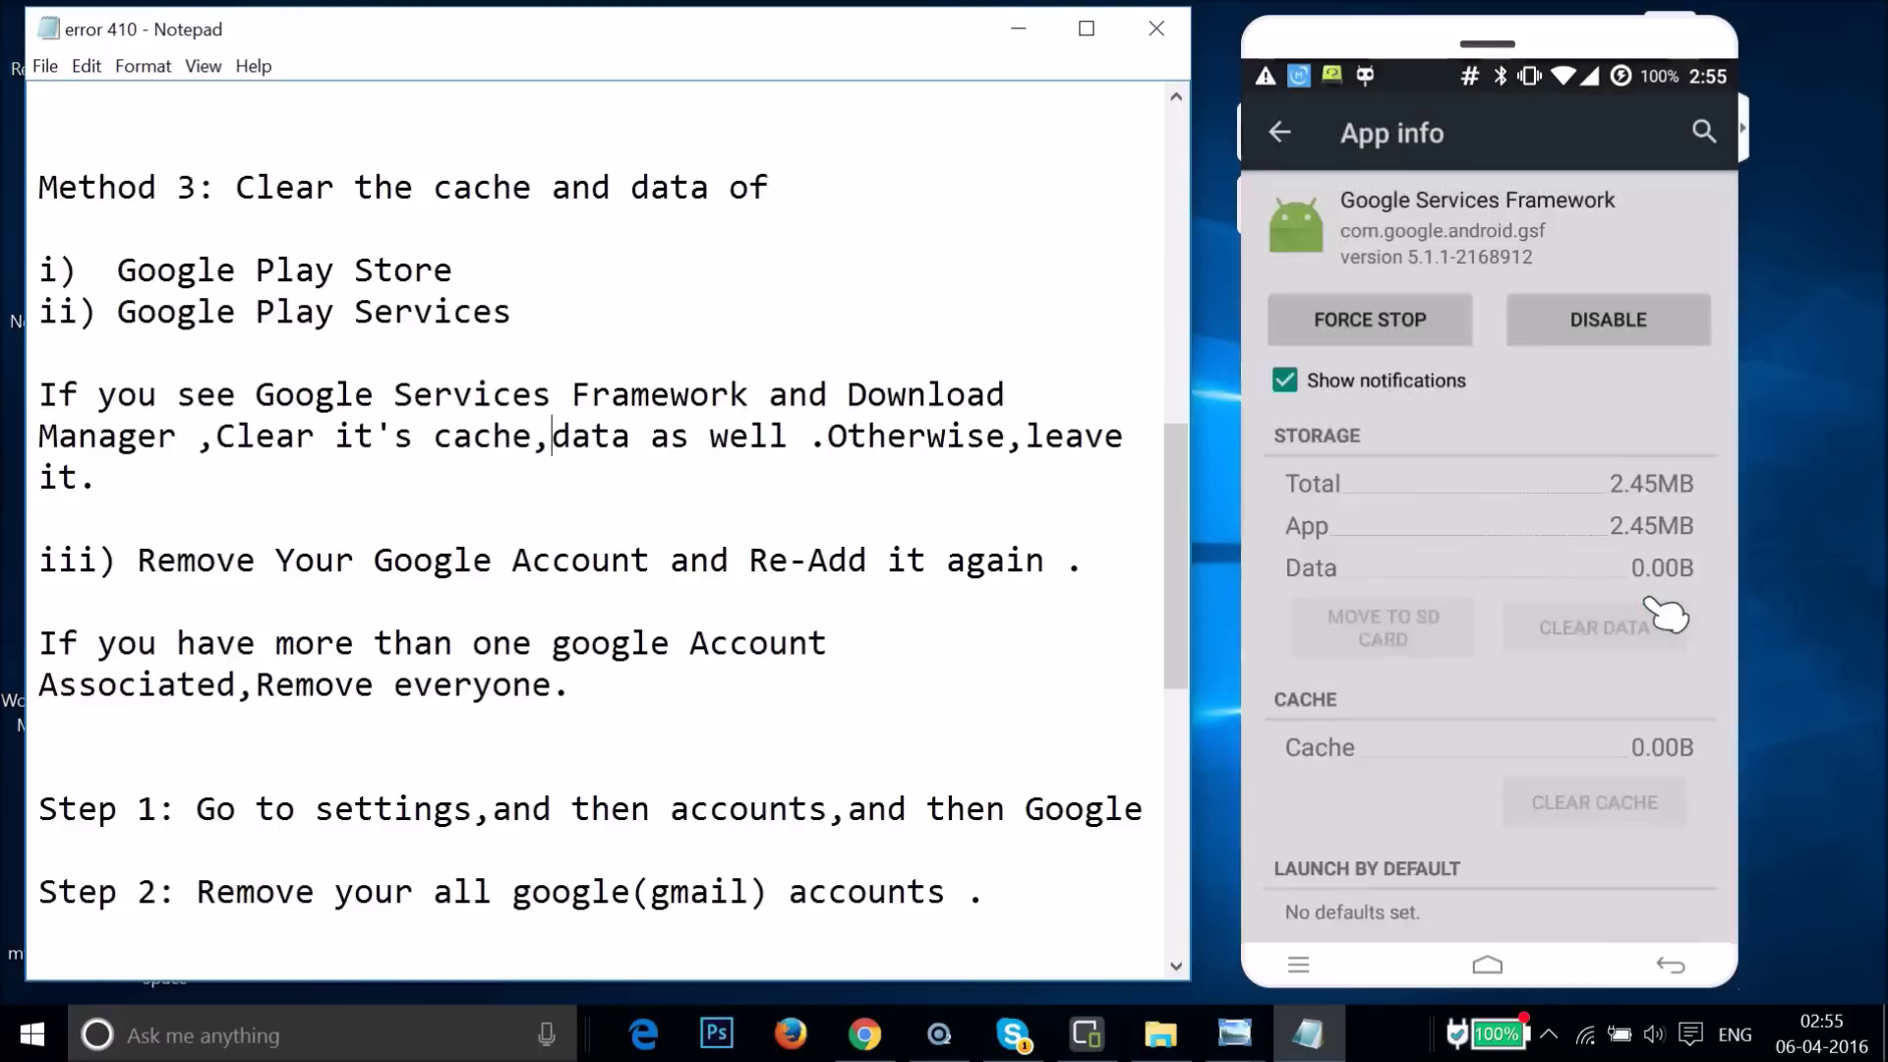
{"action": "left_click", "coordinate": [1282, 136]}
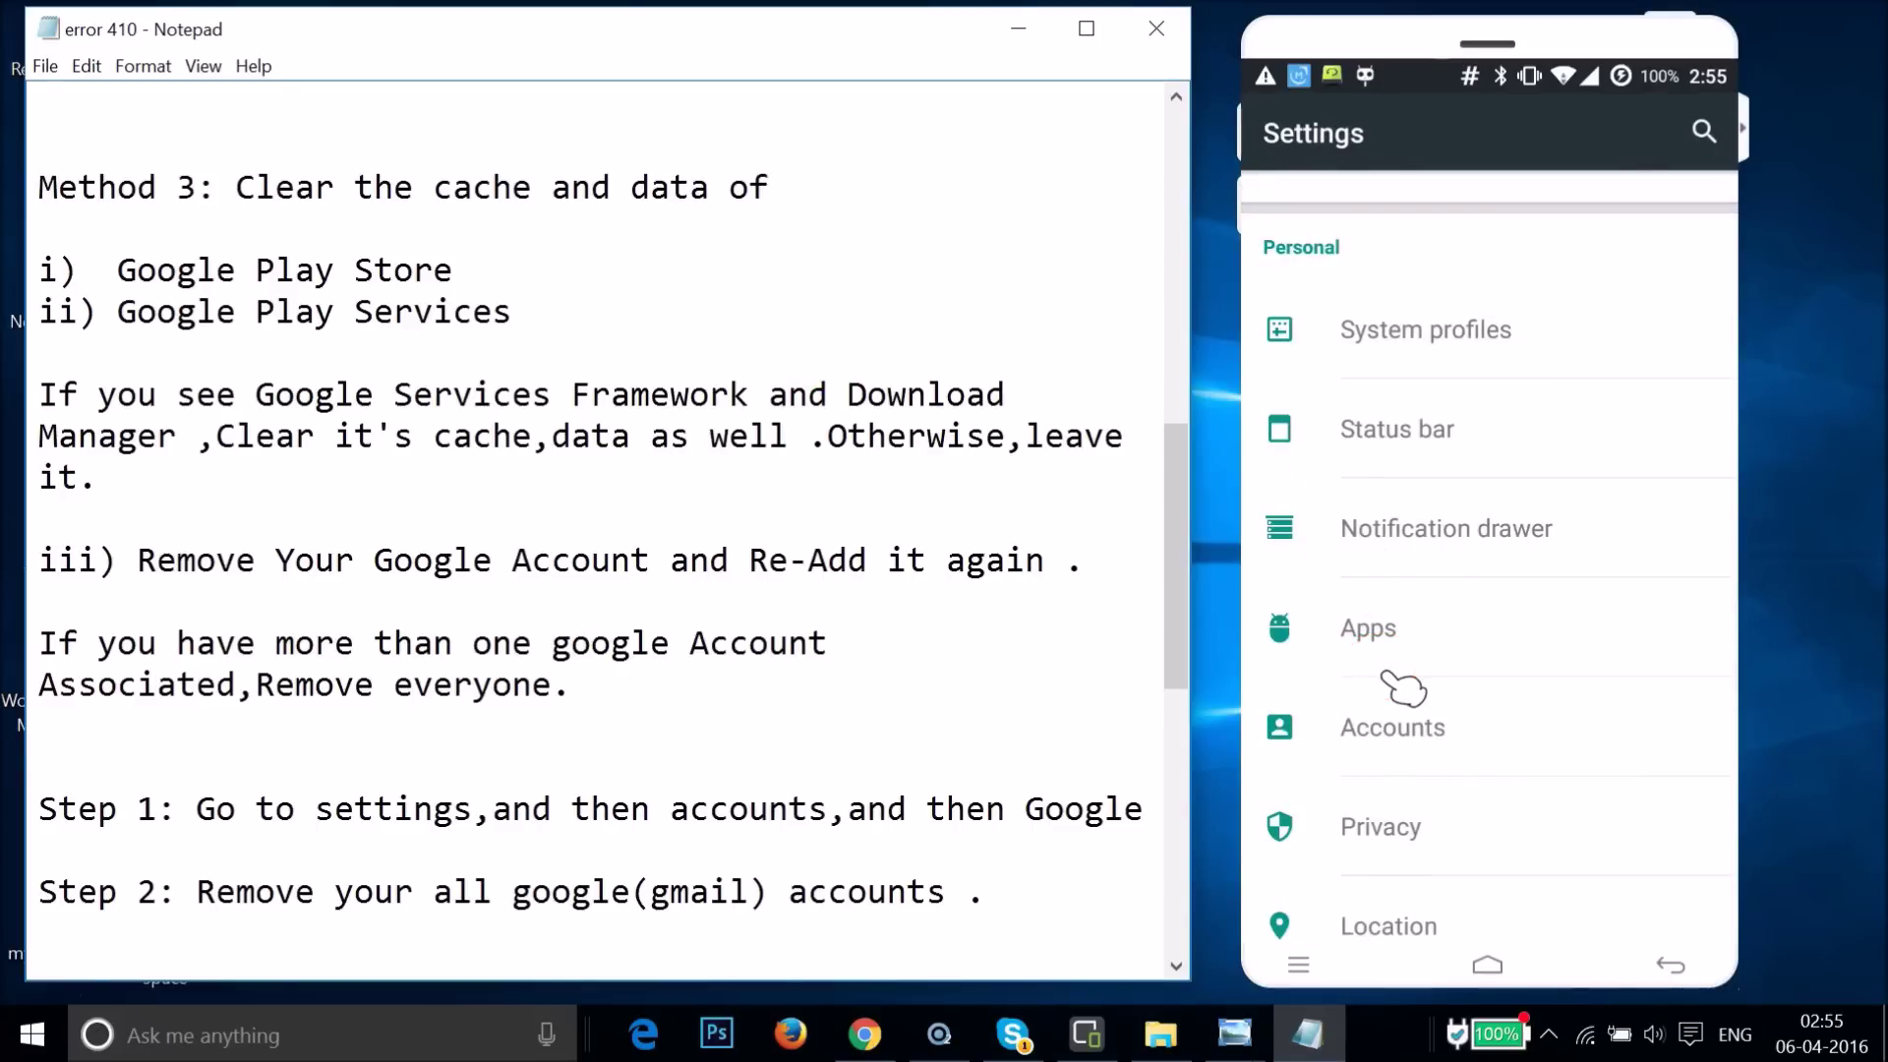
- Go to Accounts > Google, open the signed-in account, and choose Remove account from its menu
{"action": "scroll", "coordinate": [1403, 682], "scroll_direction": "down", "scroll_amount": 3}
{"action": "scroll", "coordinate": [1403, 695], "scroll_direction": "up", "scroll_amount": 2}
{"action": "scroll", "coordinate": [1404, 682], "scroll_direction": "down", "scroll_amount": 2}
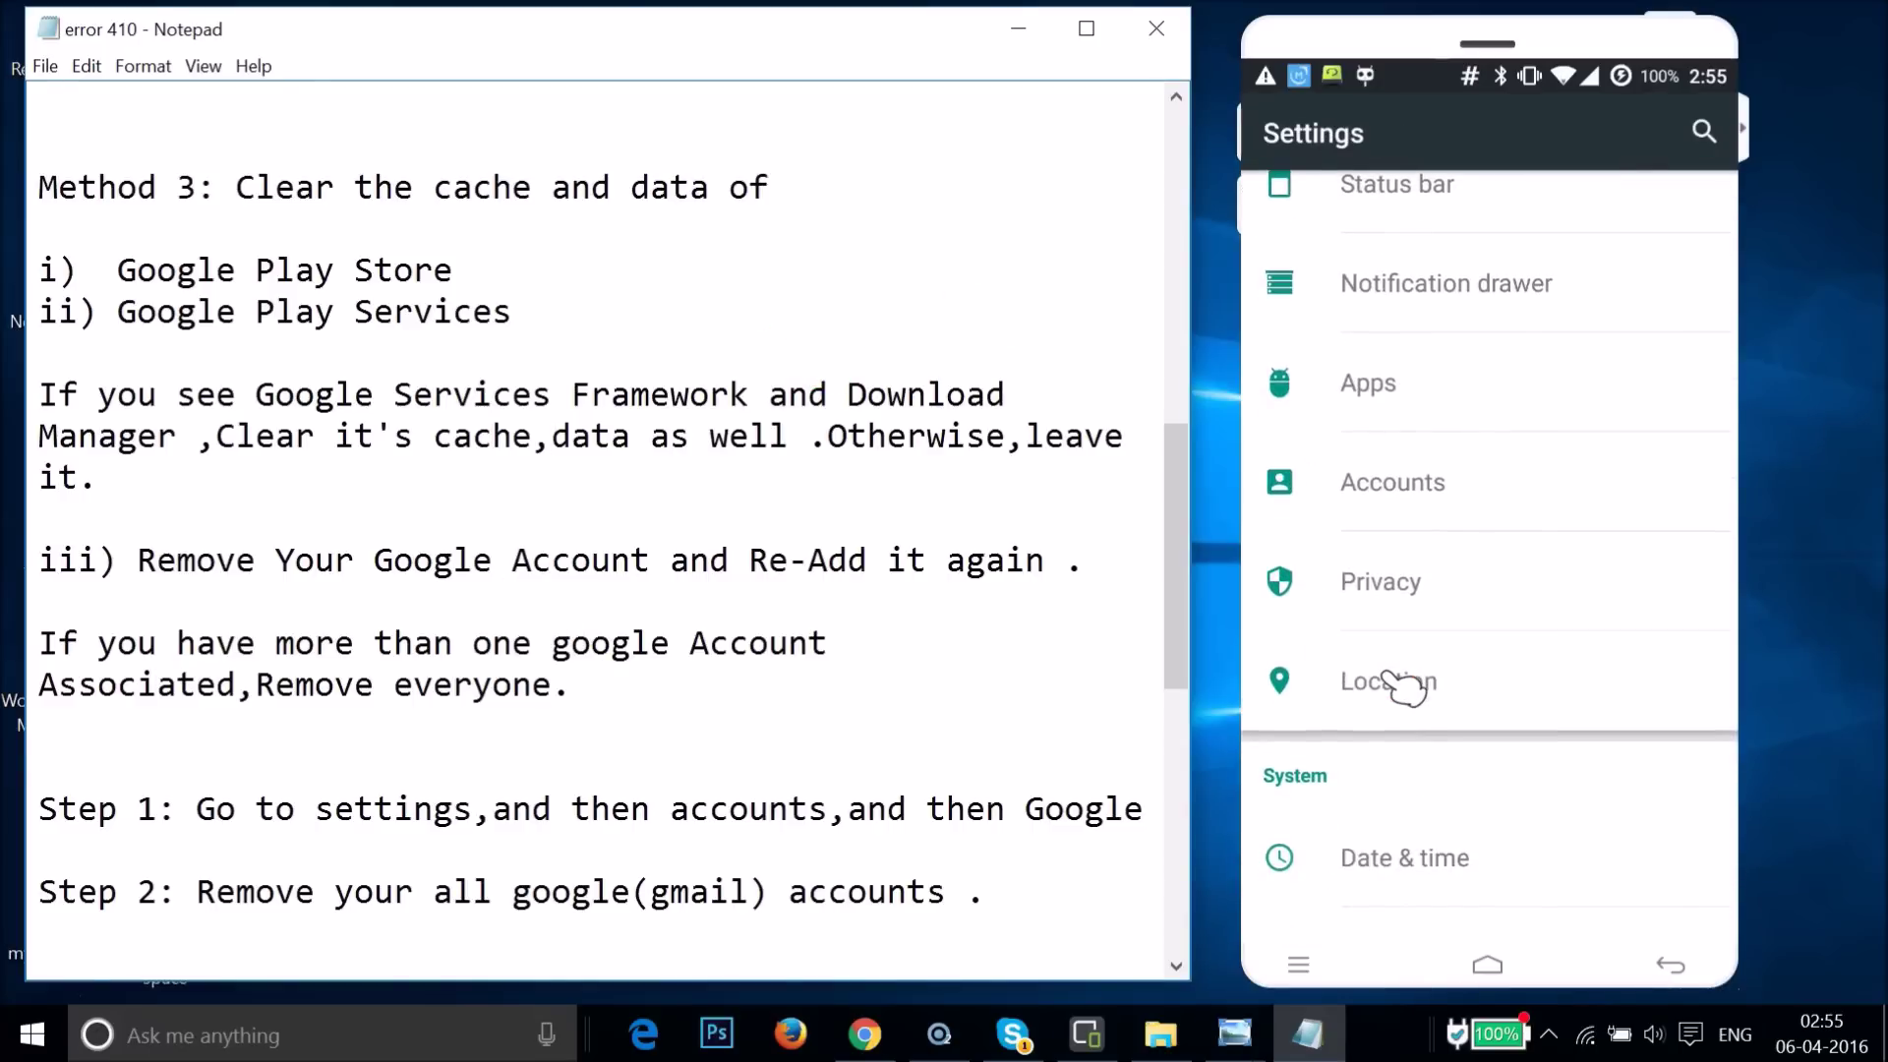
{"action": "left_click", "coordinate": [1423, 480]}
{"action": "left_click_drag", "start_coordinate": [1327, 569], "coordinate": [1417, 220]}
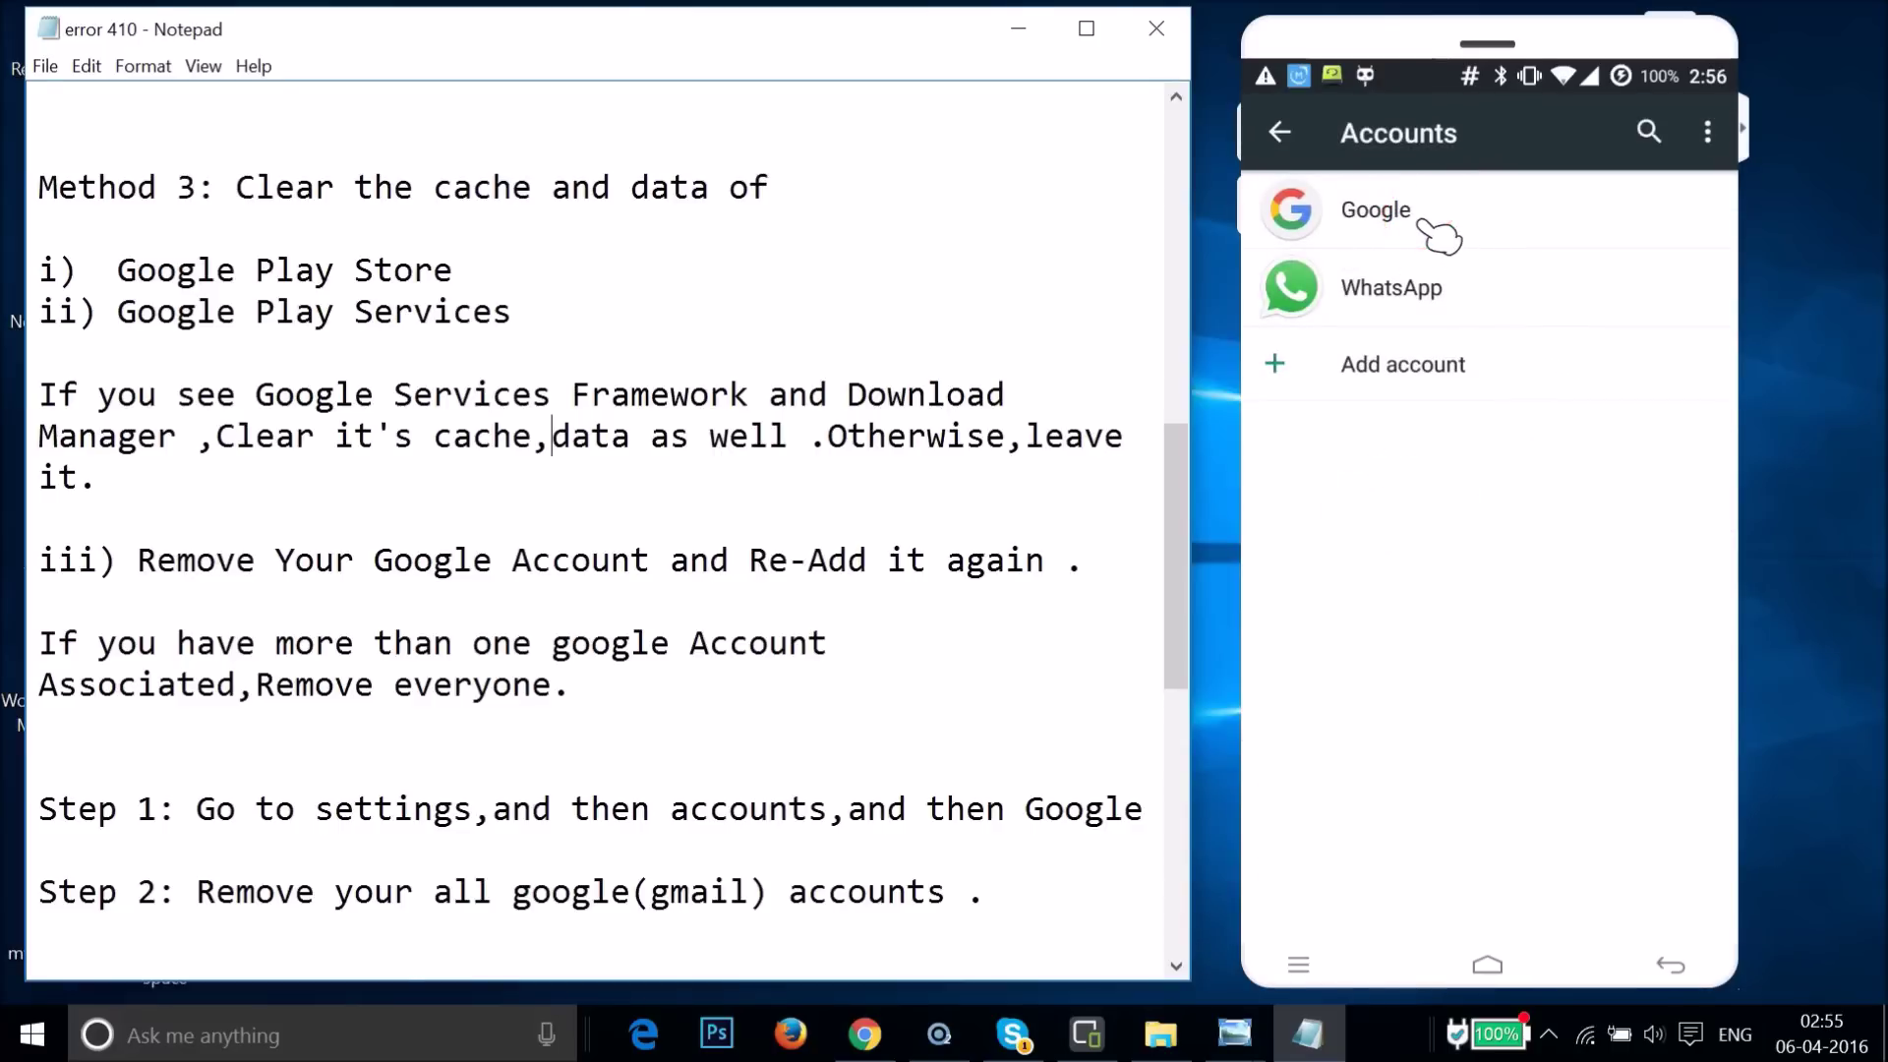
{"action": "left_click_drag", "start_coordinate": [1580, 324], "coordinate": [1468, 266]}
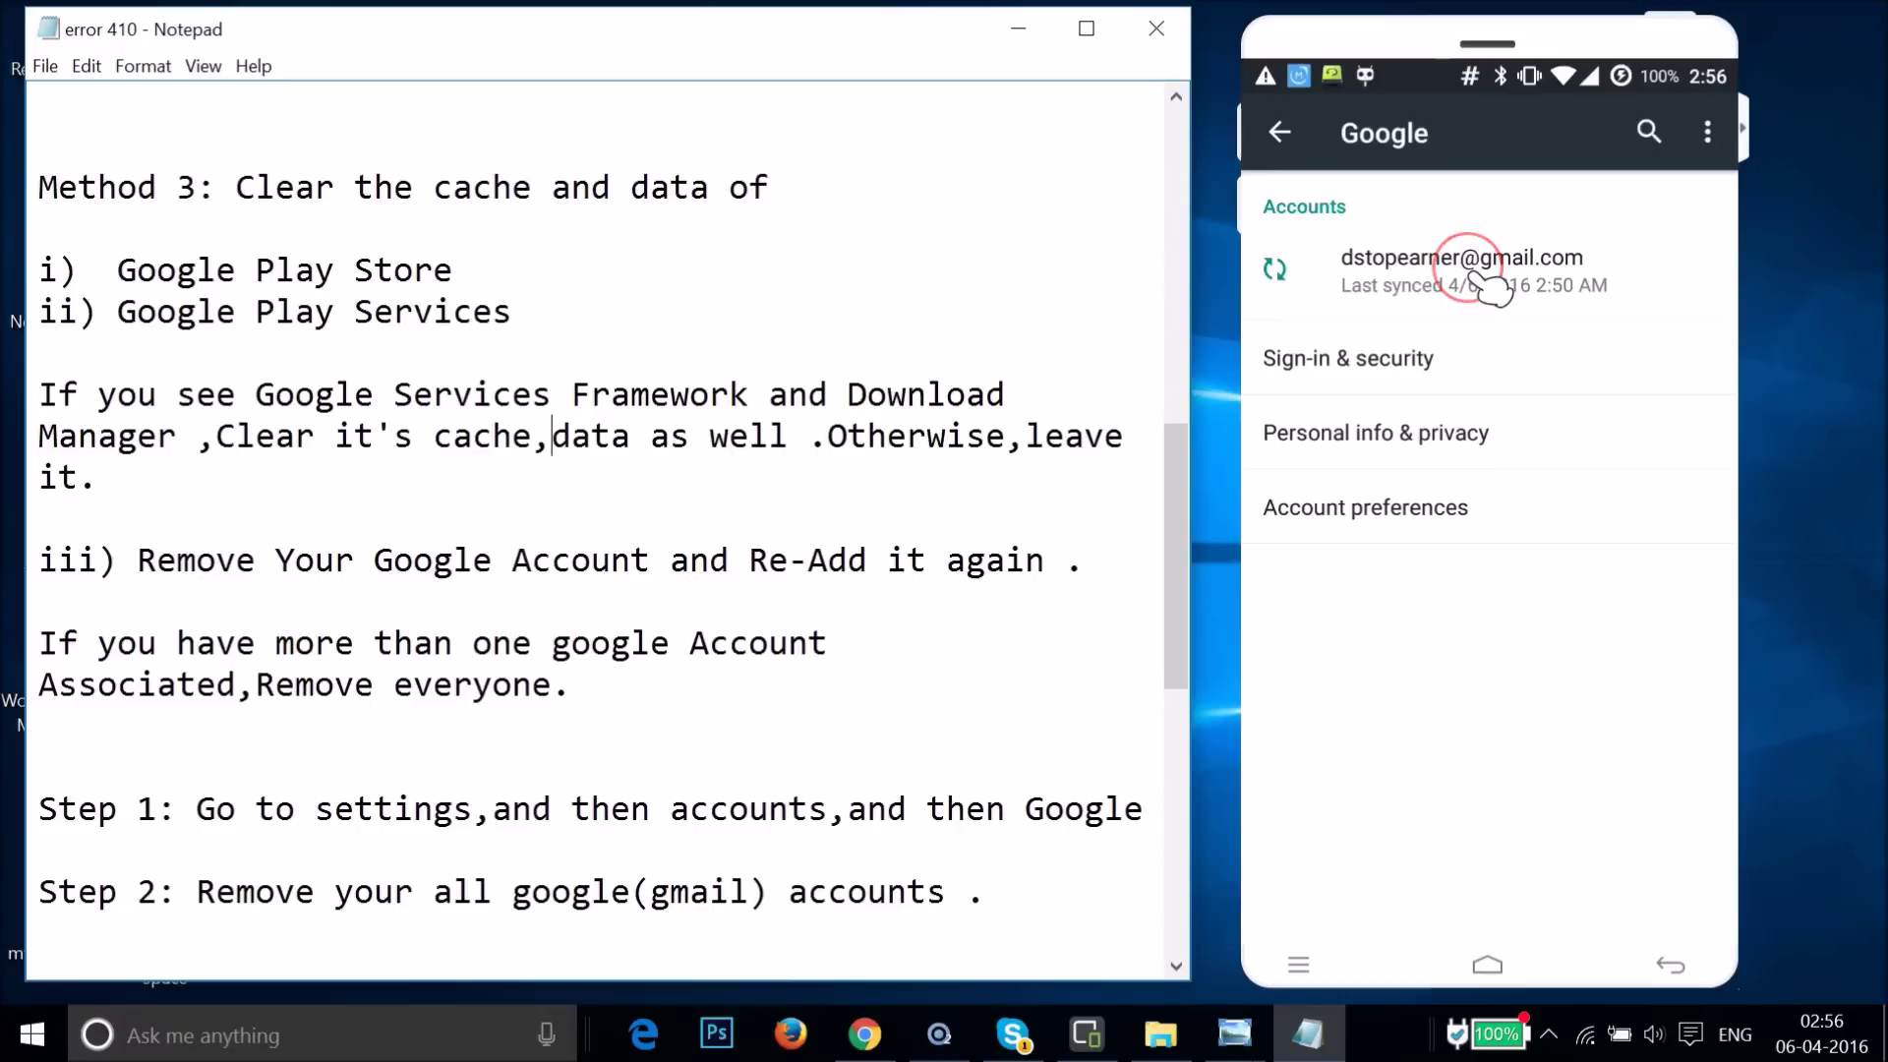
{"action": "left_click", "coordinate": [1480, 280]}
{"action": "left_click_drag", "start_coordinate": [1737, 150], "coordinate": [1616, 211]}
{"action": "left_click_drag", "start_coordinate": [1618, 621], "coordinate": [1603, 613]}
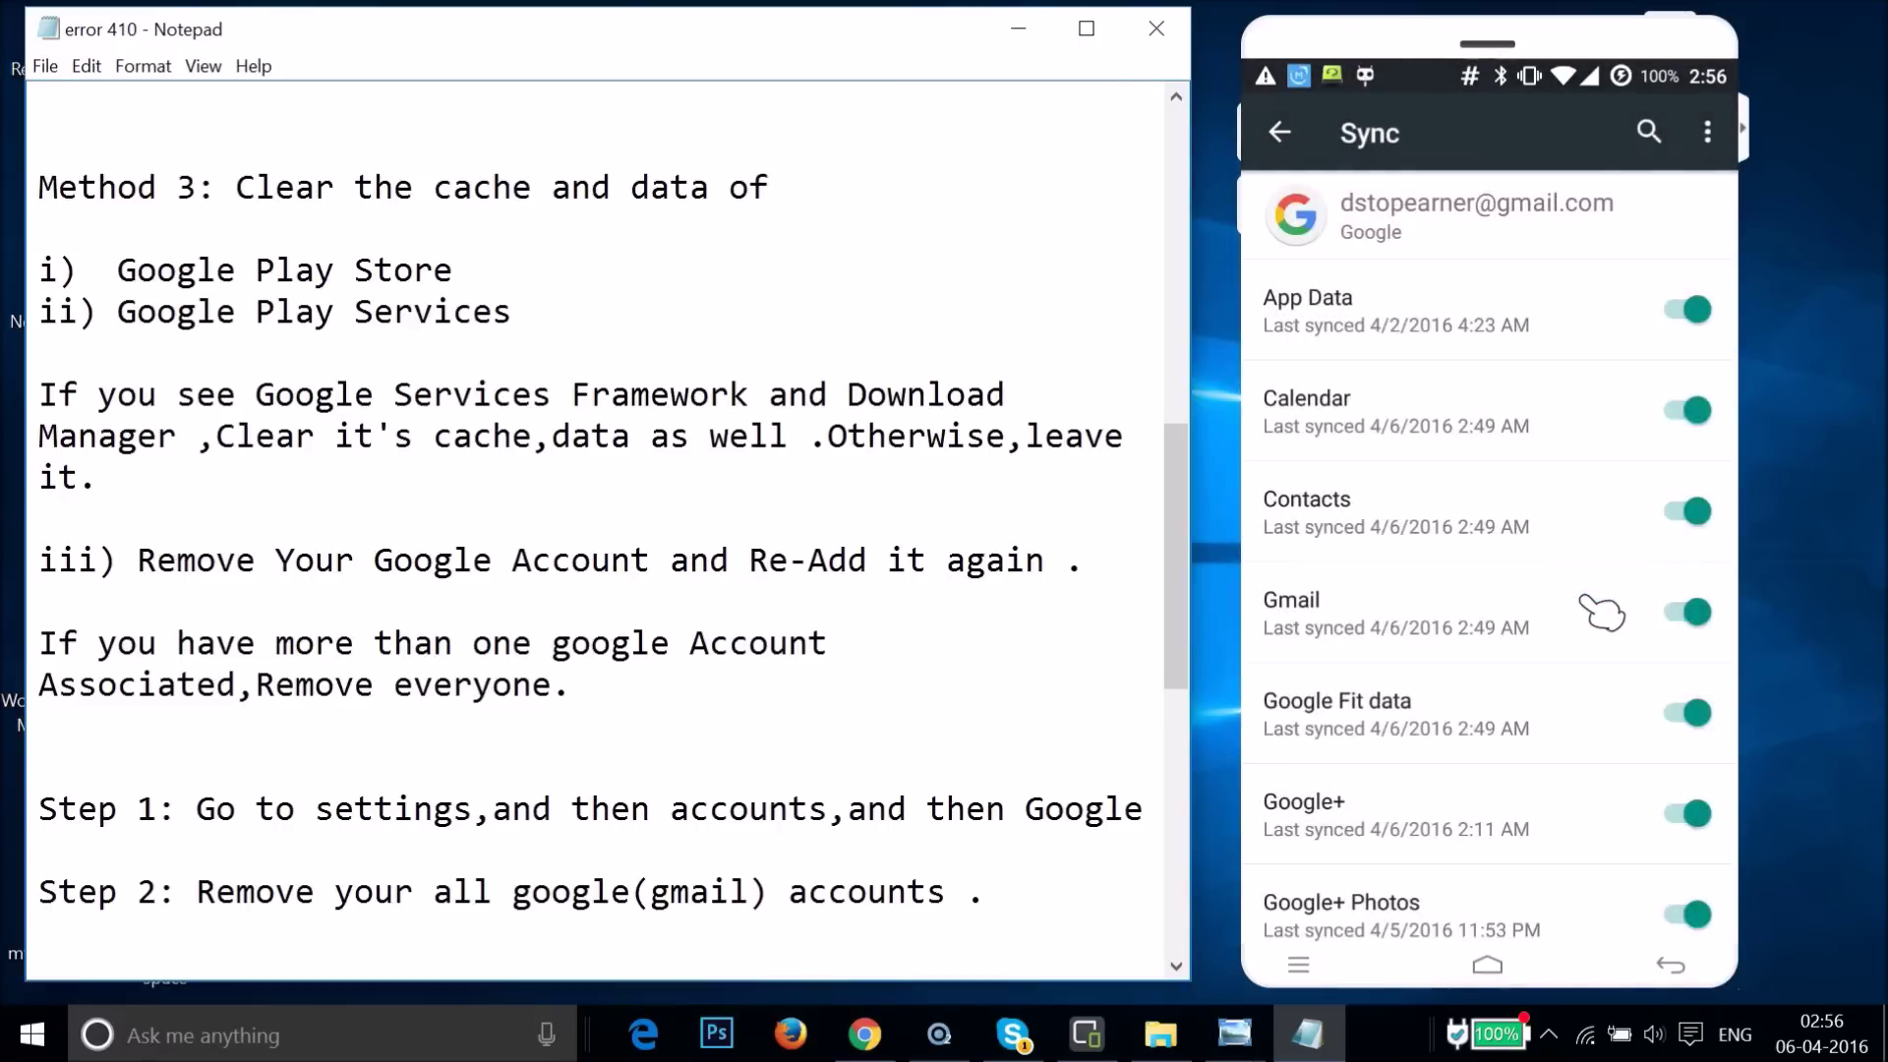
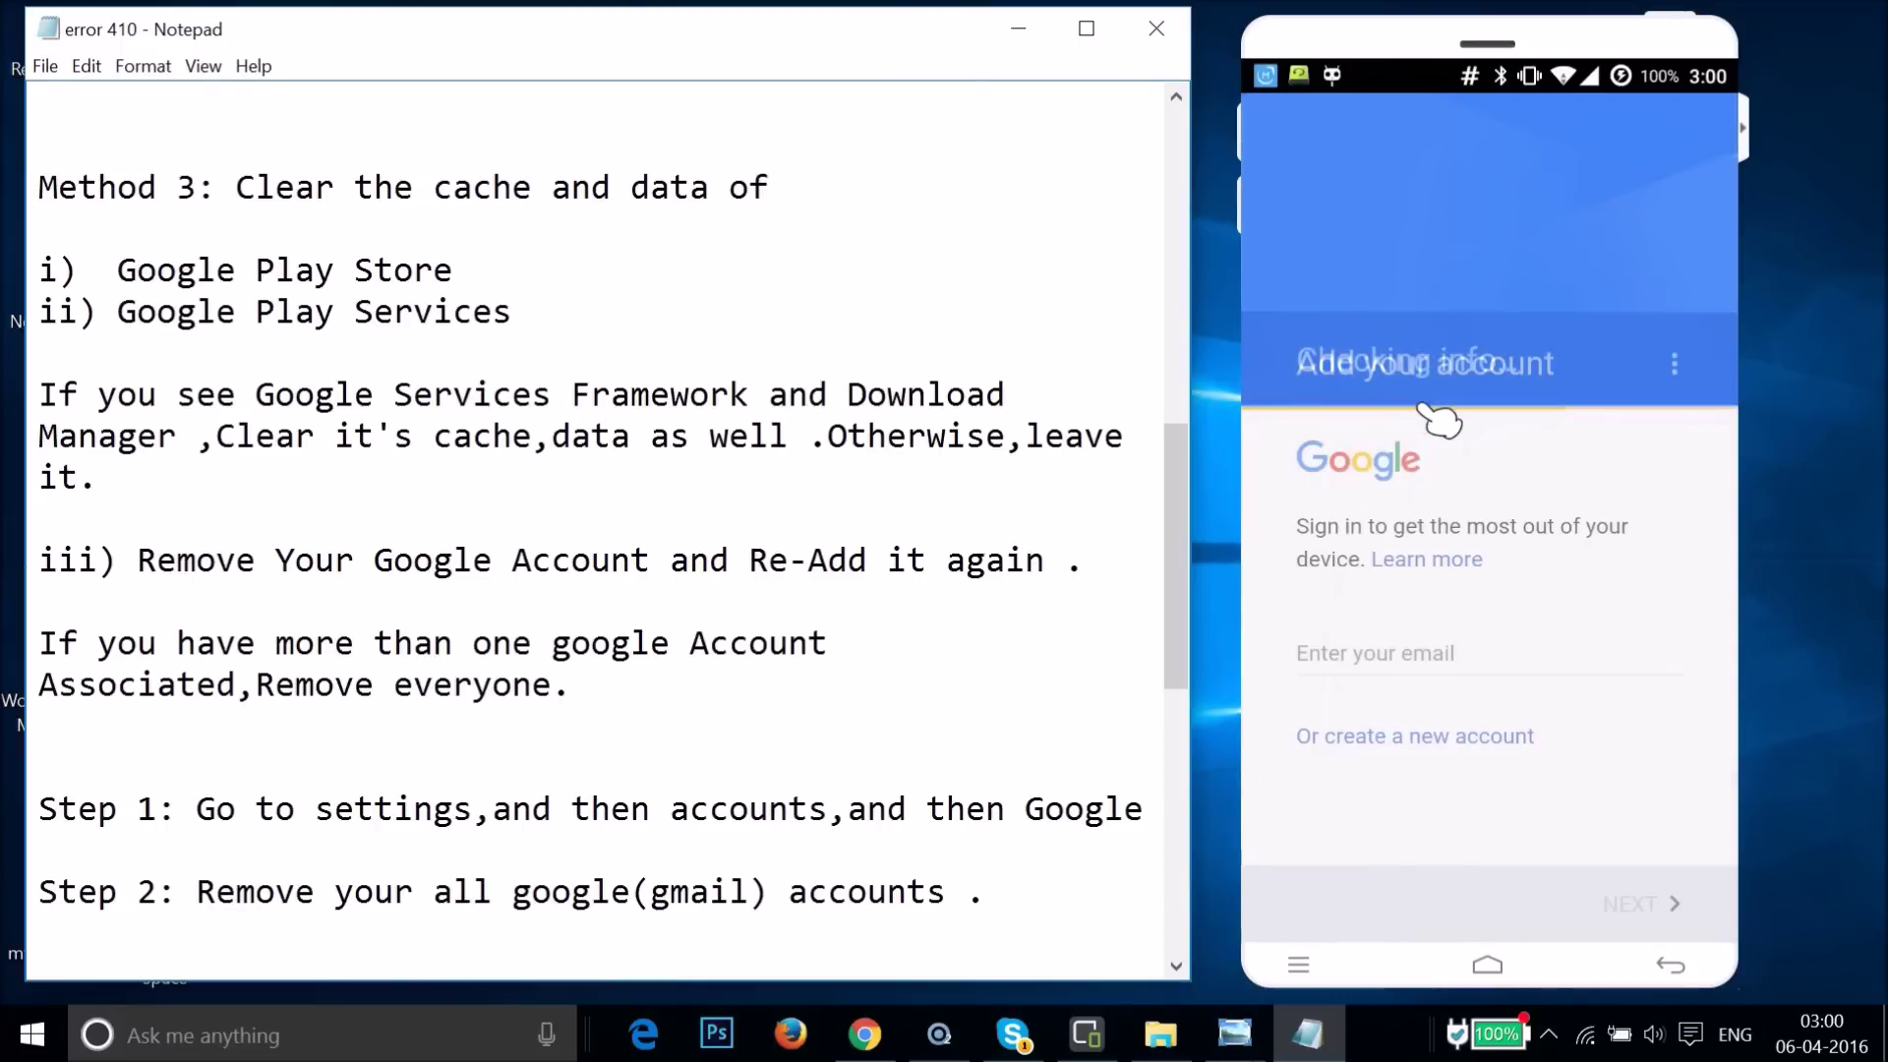
- Enter the Google account's Gmail address in the email field and proceed to the password page
{"action": "left_click", "coordinate": [1480, 655]}
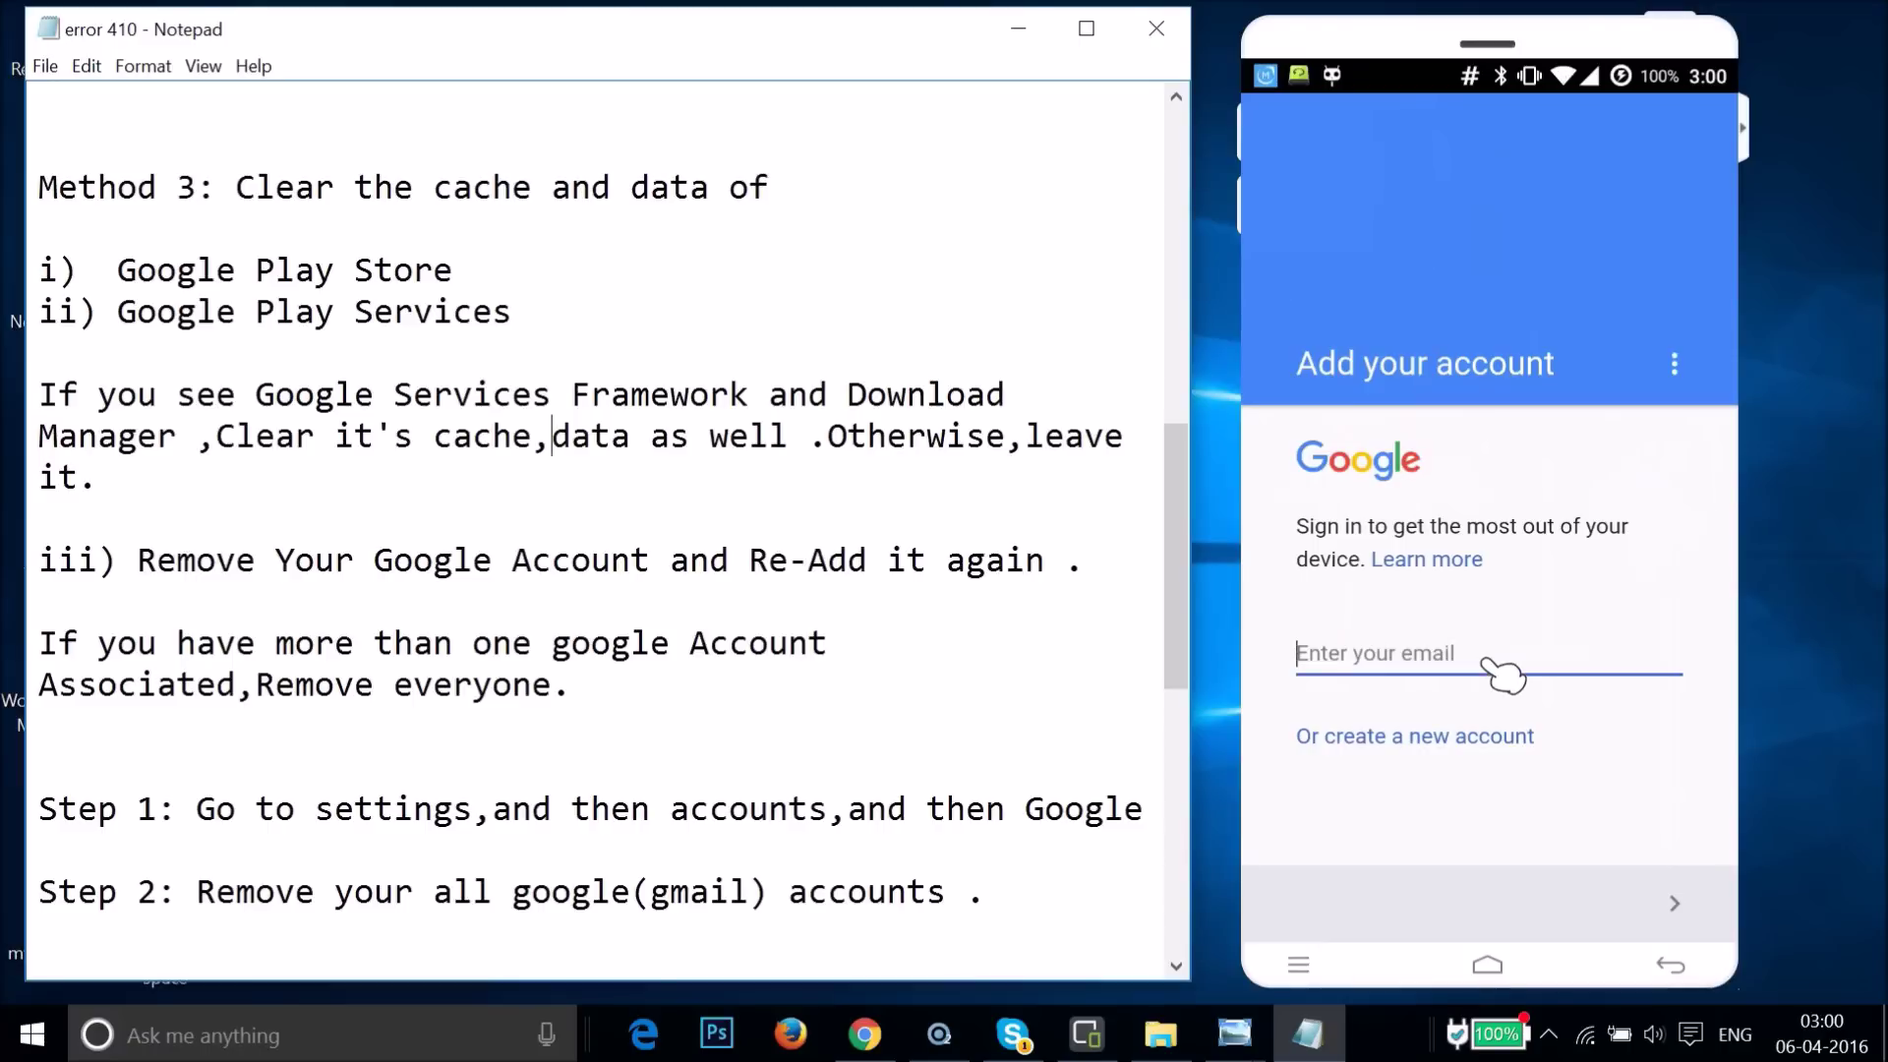
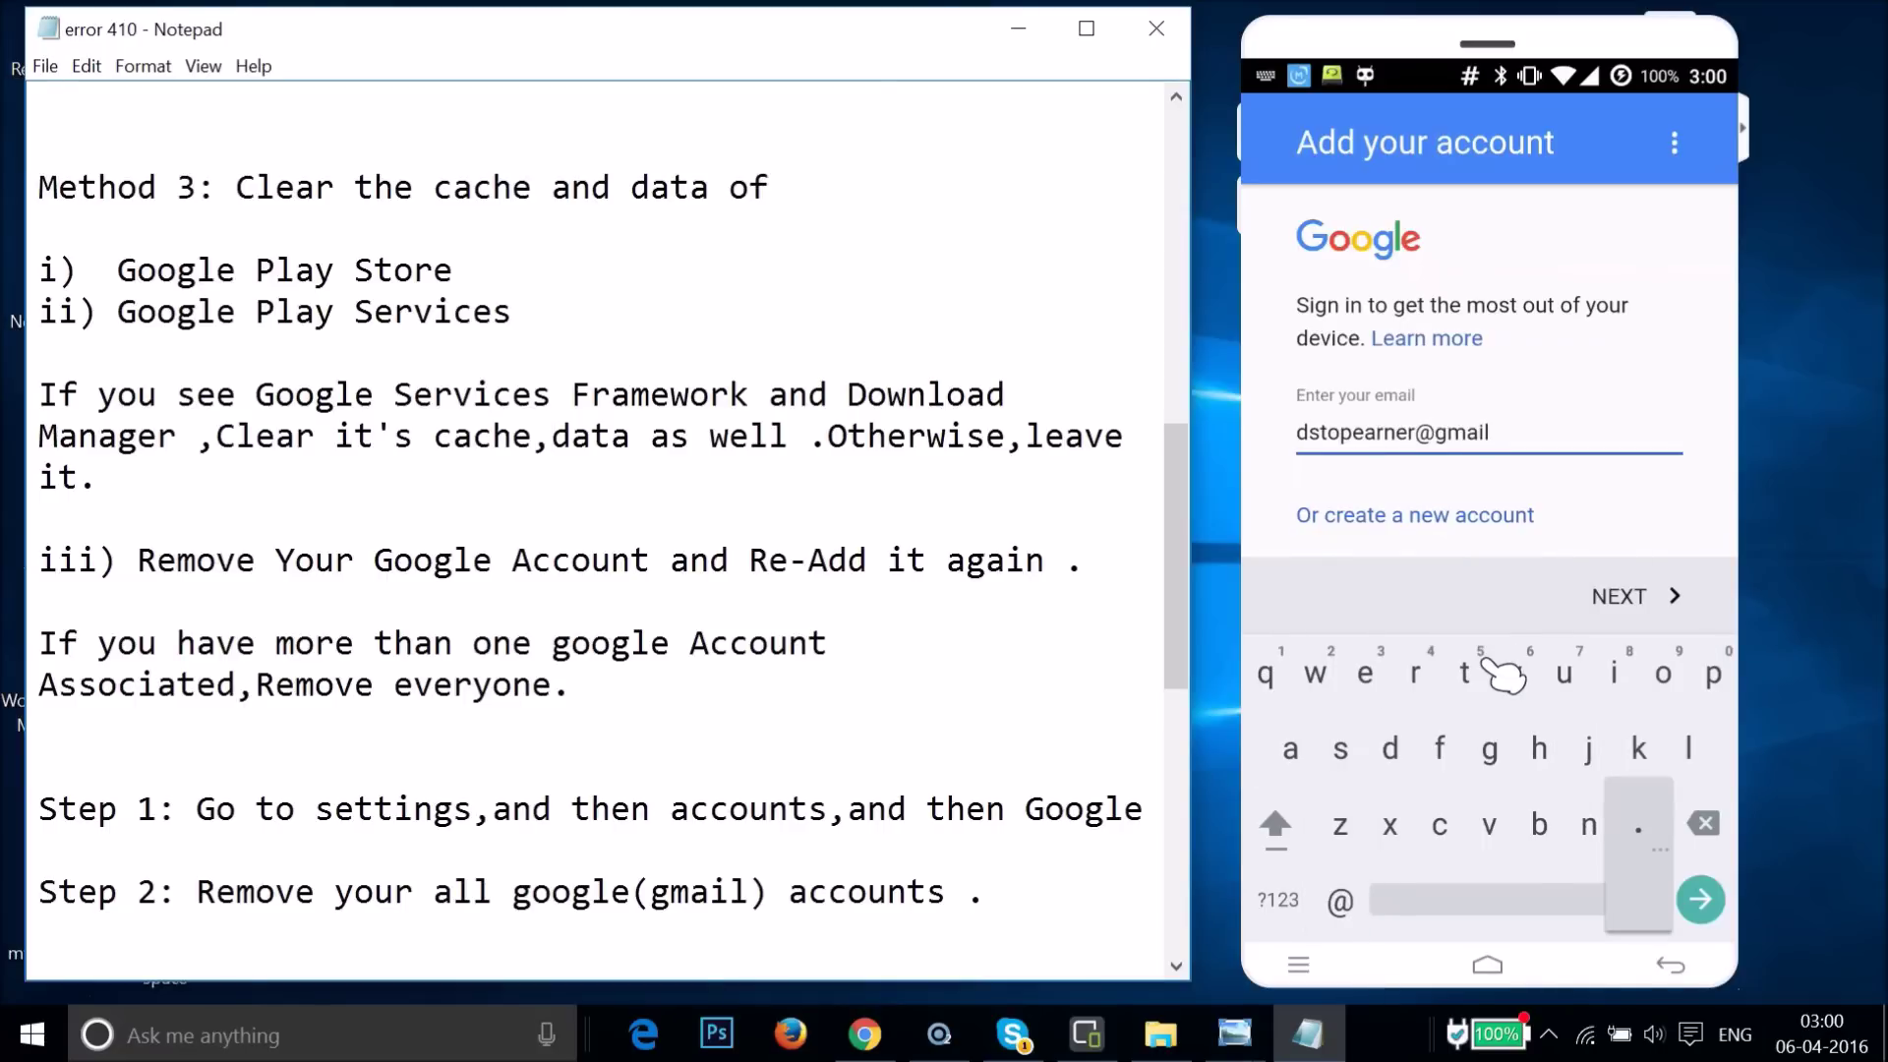
{"action": "left_click", "coordinate": [1633, 595]}
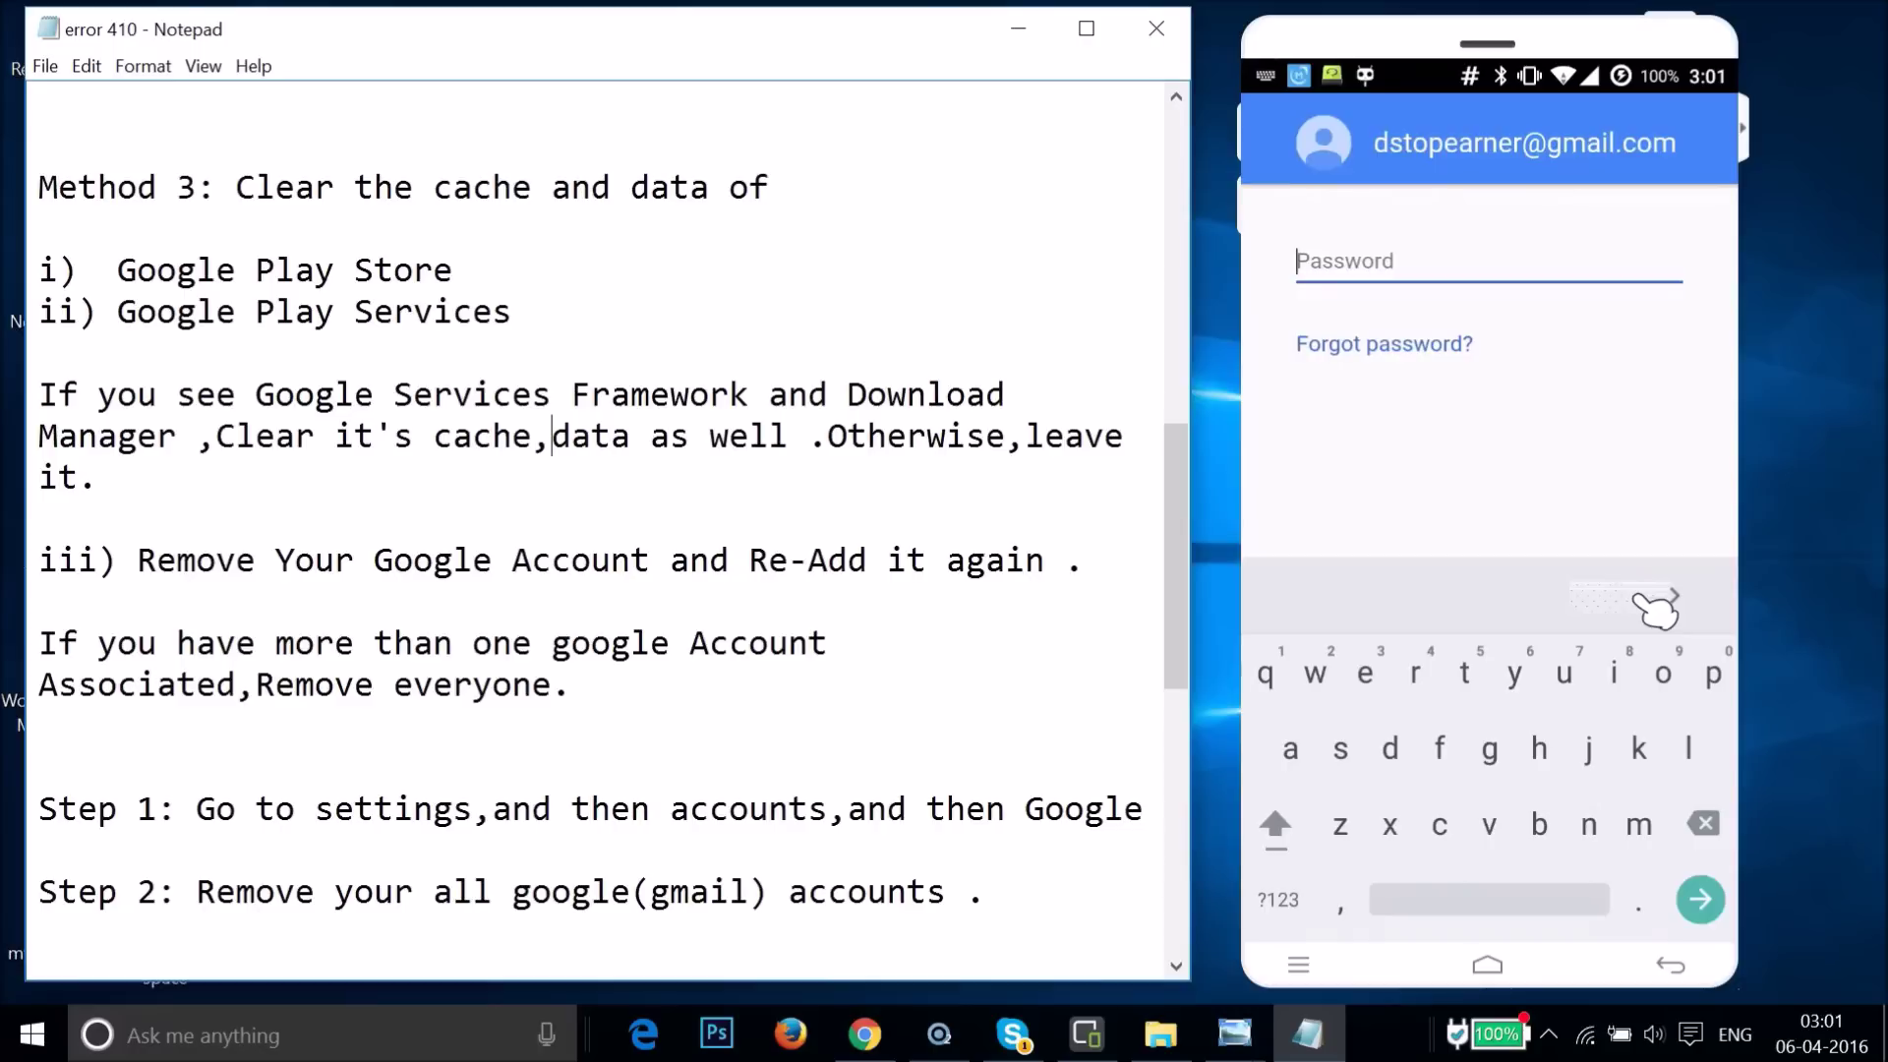
- Submit the account password and accept Google's terms of service
{"action": "type", "text": "*******"}
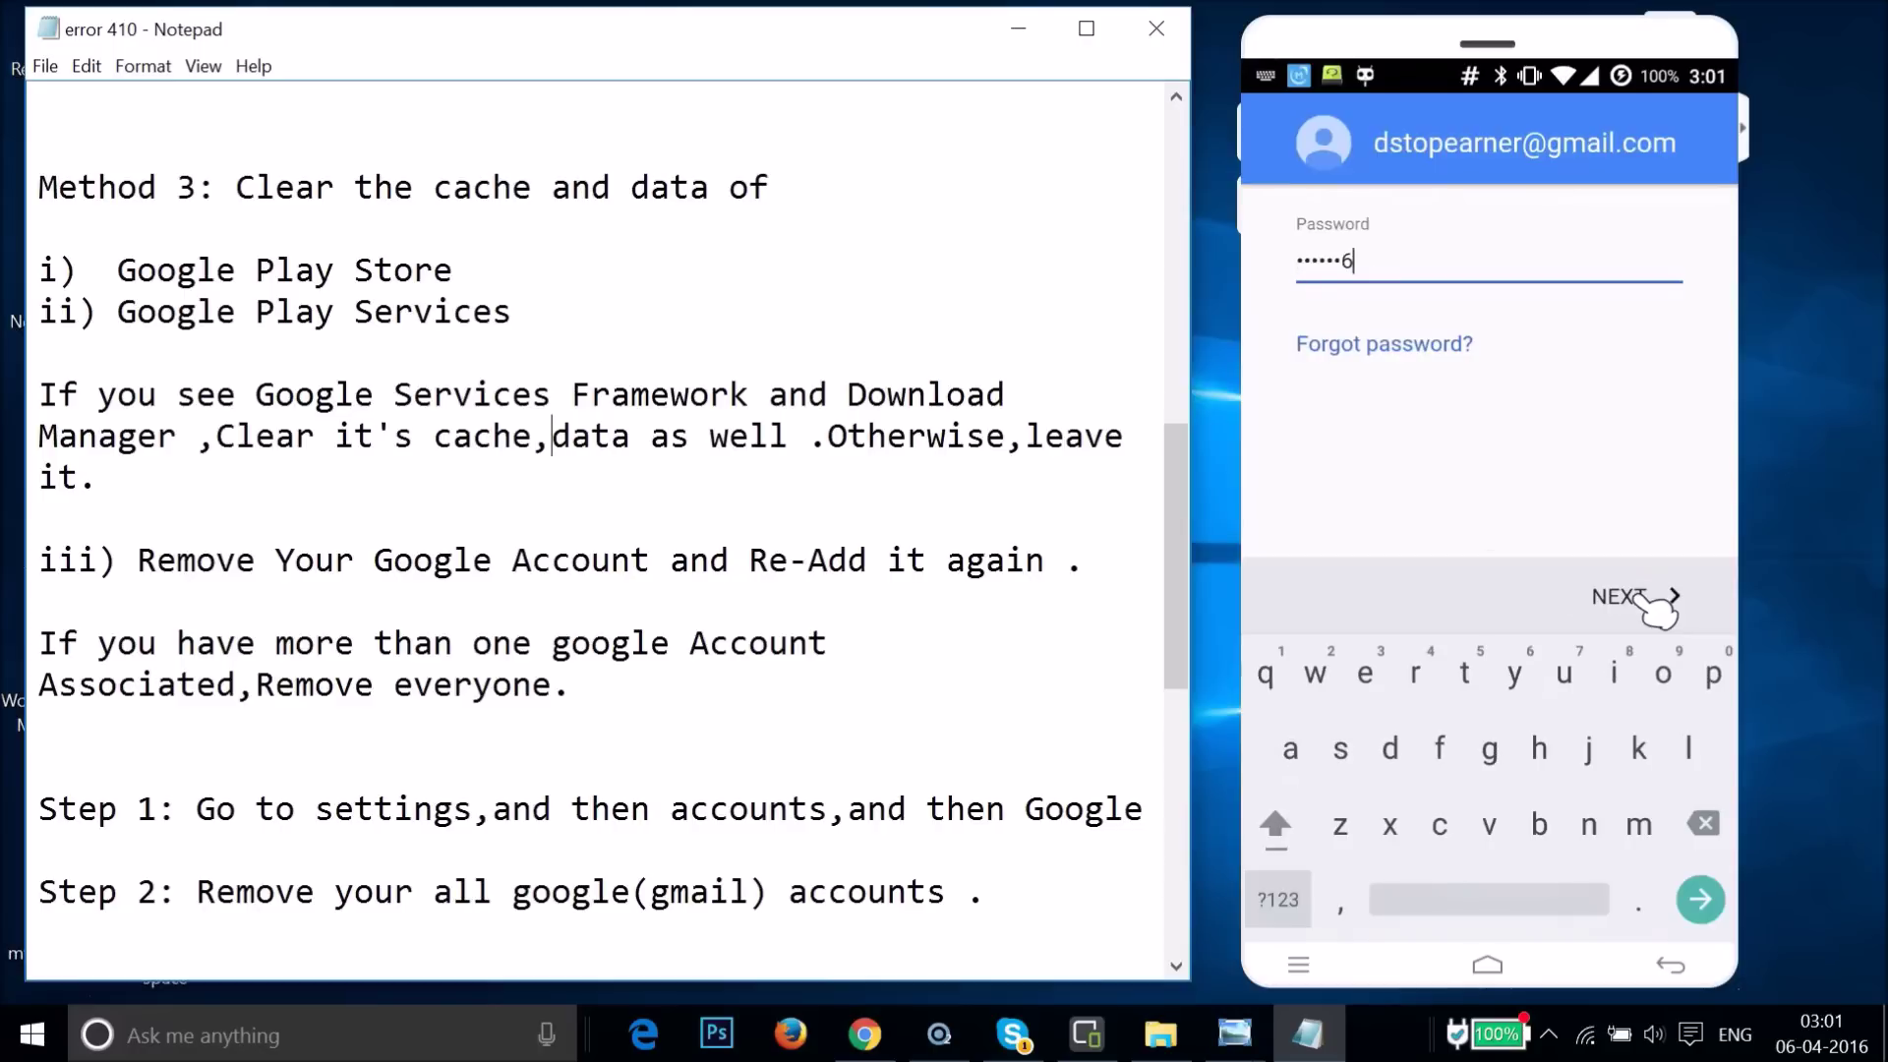
{"action": "type", "text": "t"}
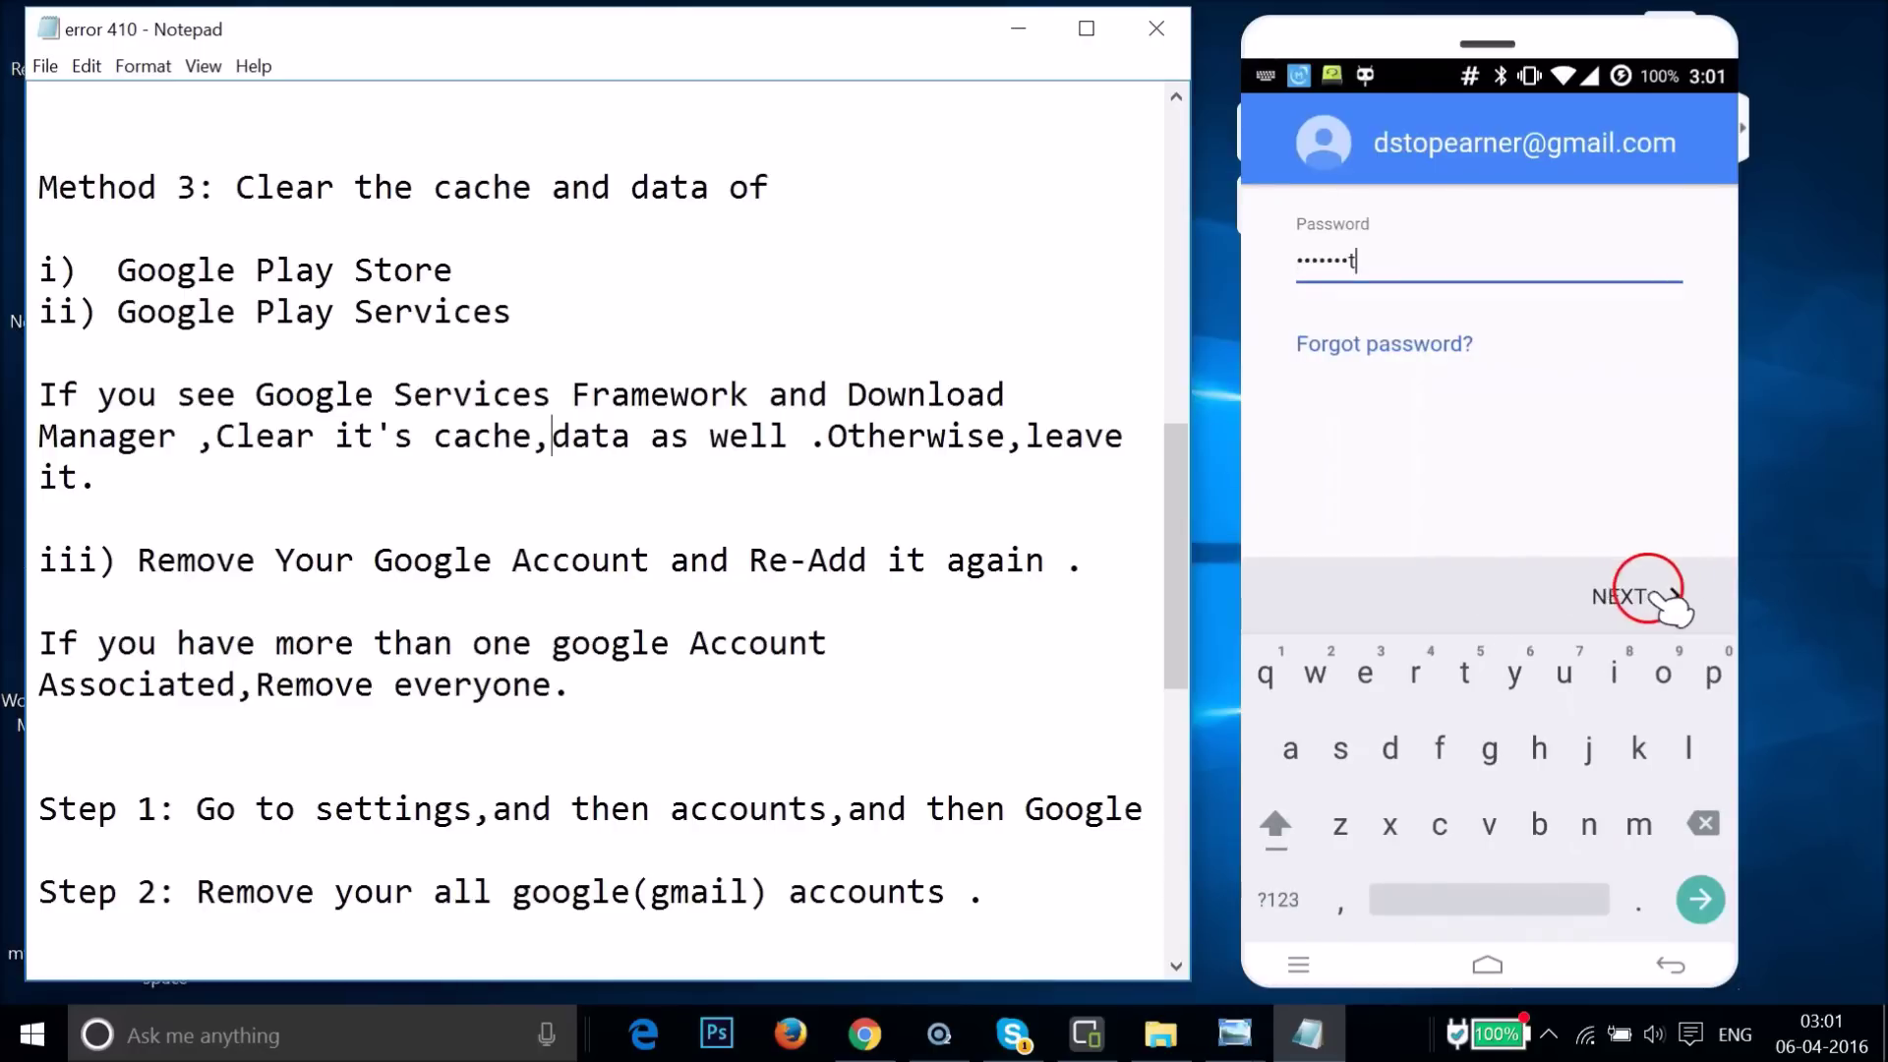
{"action": "left_click", "coordinate": [1617, 598]}
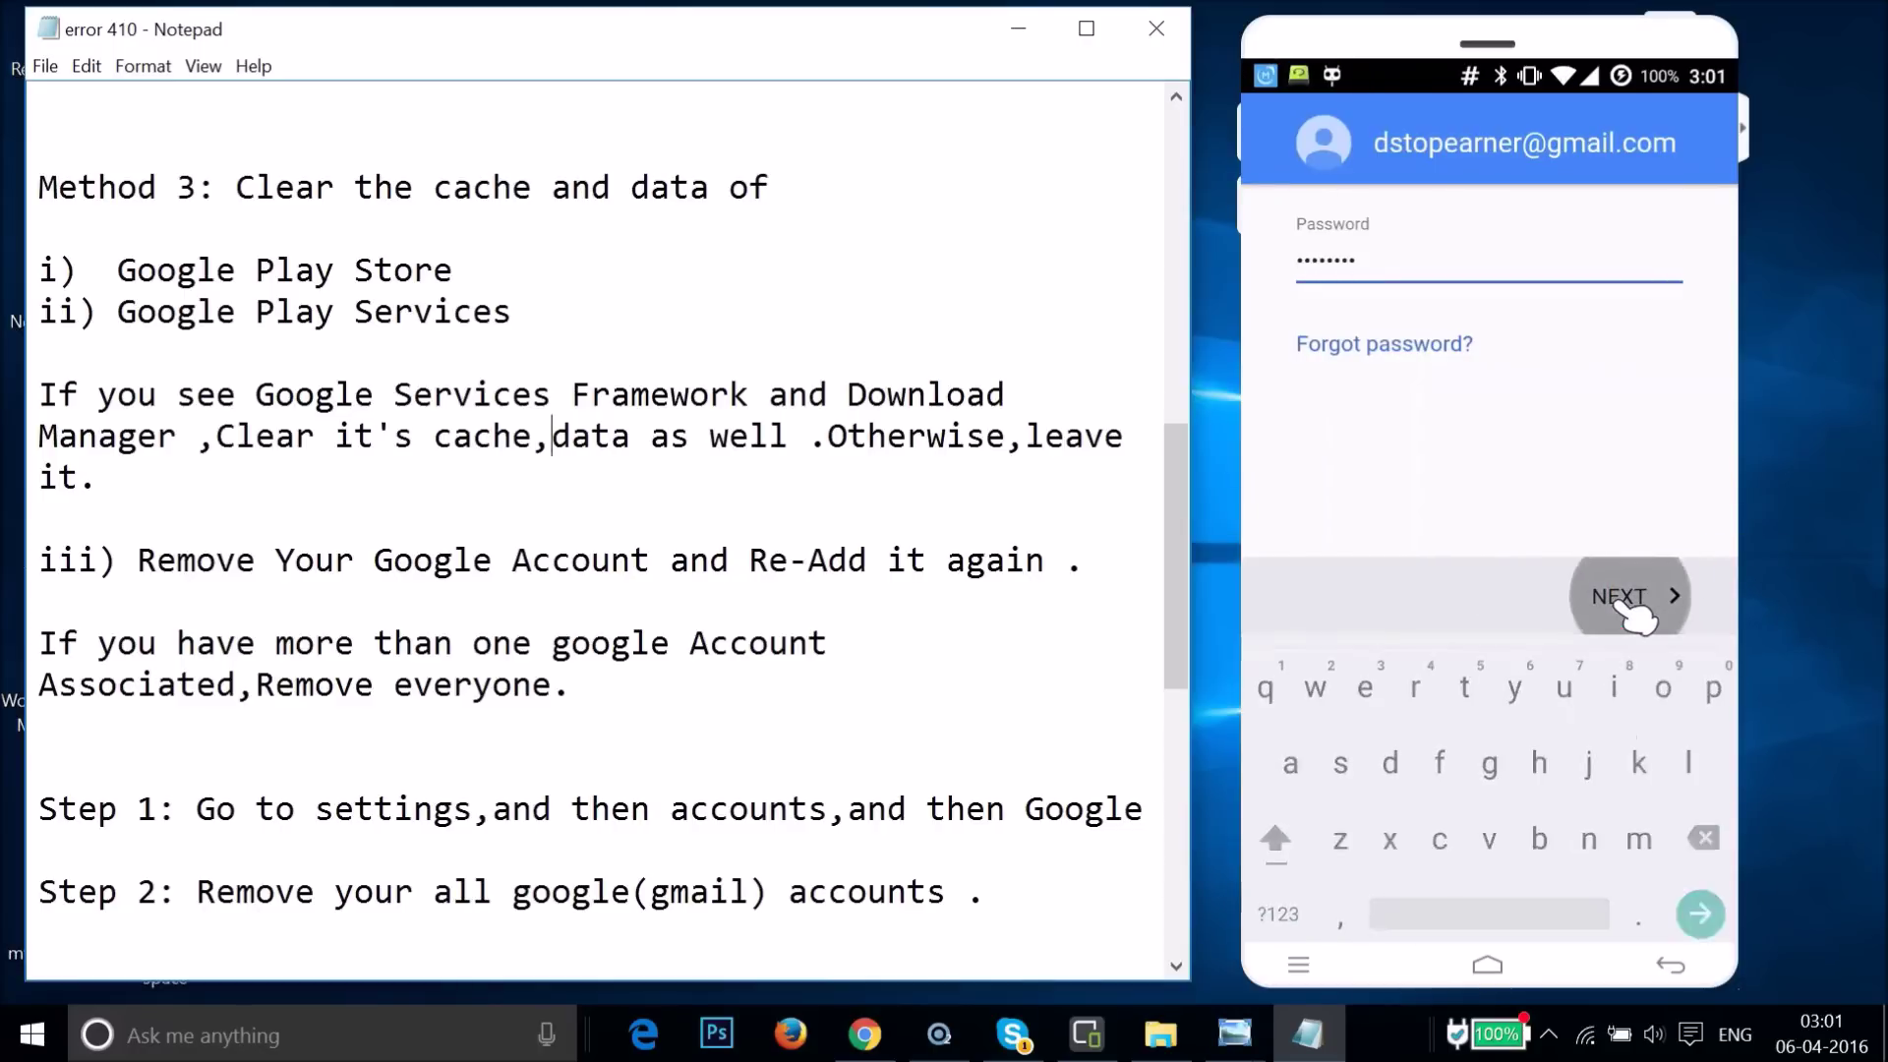
{"action": "left_click_drag", "start_coordinate": [1624, 836], "coordinate": [1495, 411]}
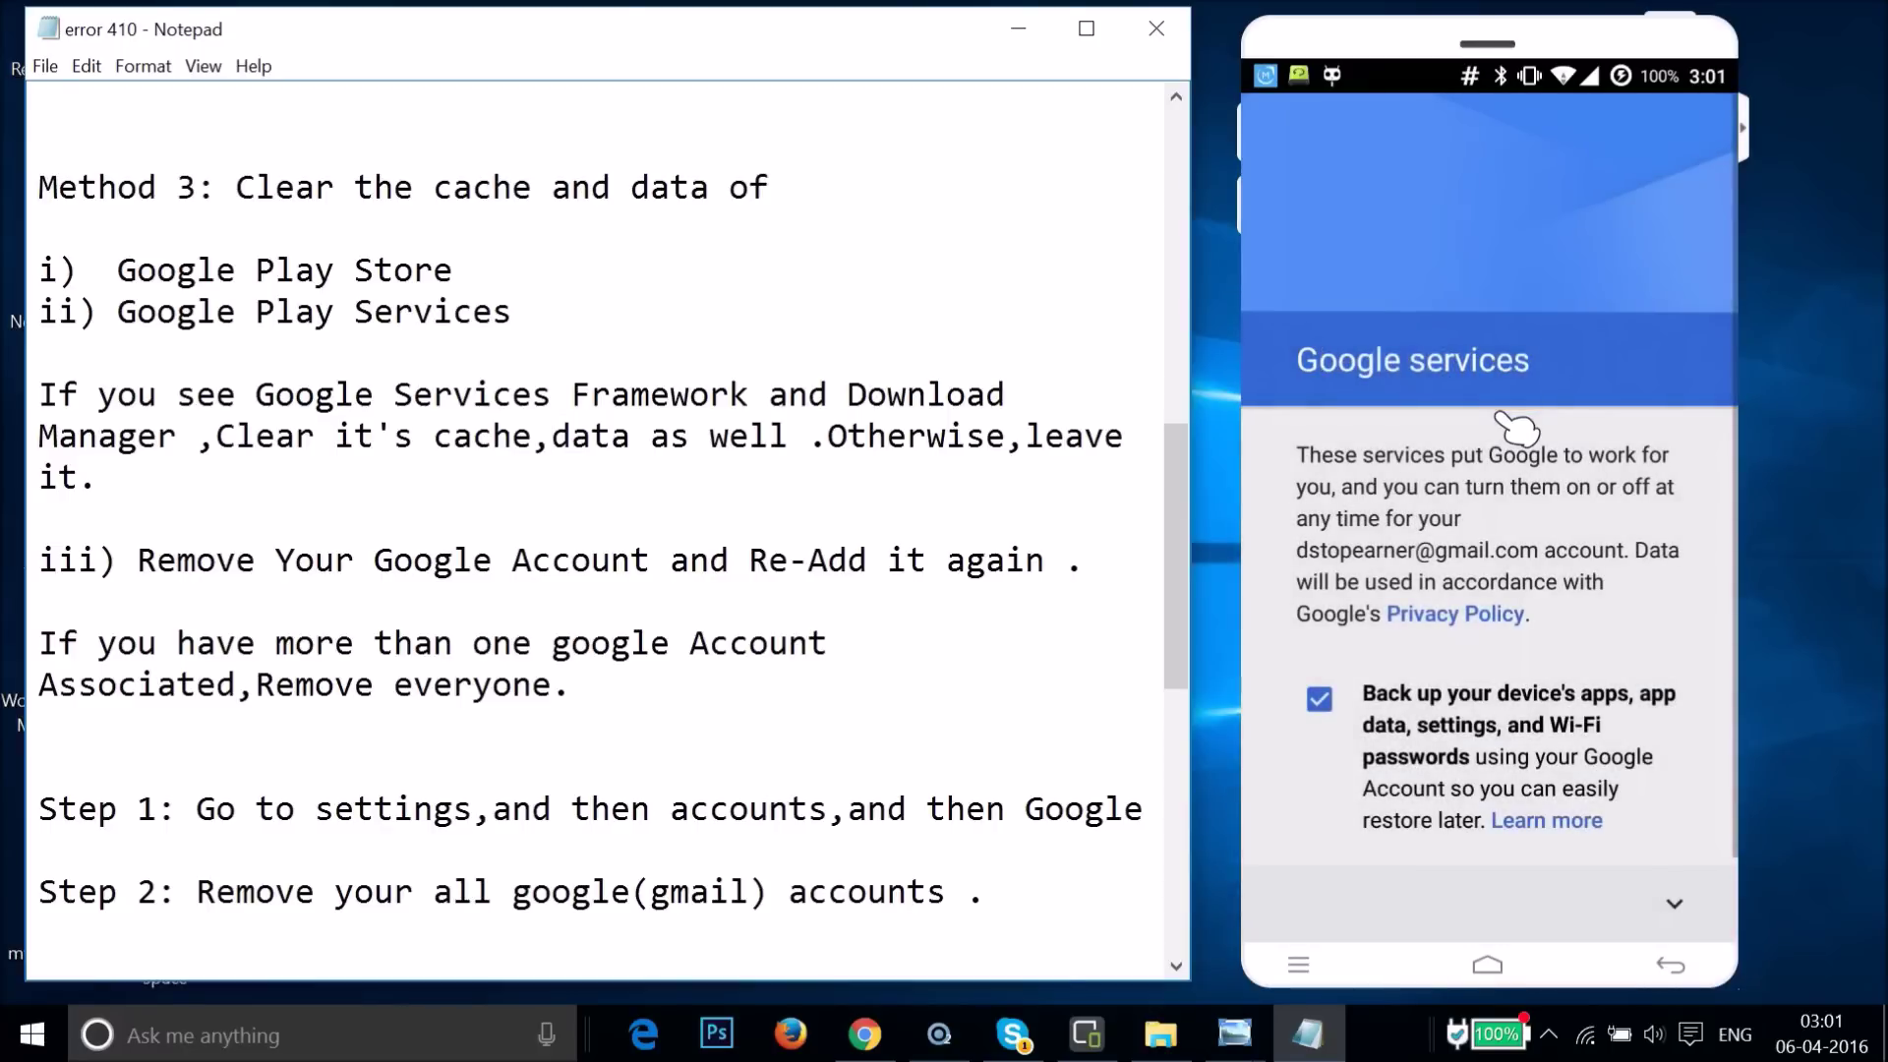
- Get past the Google services options, decline payment info with 'No thanks', and finish setup
{"action": "left_click", "coordinate": [1672, 904]}
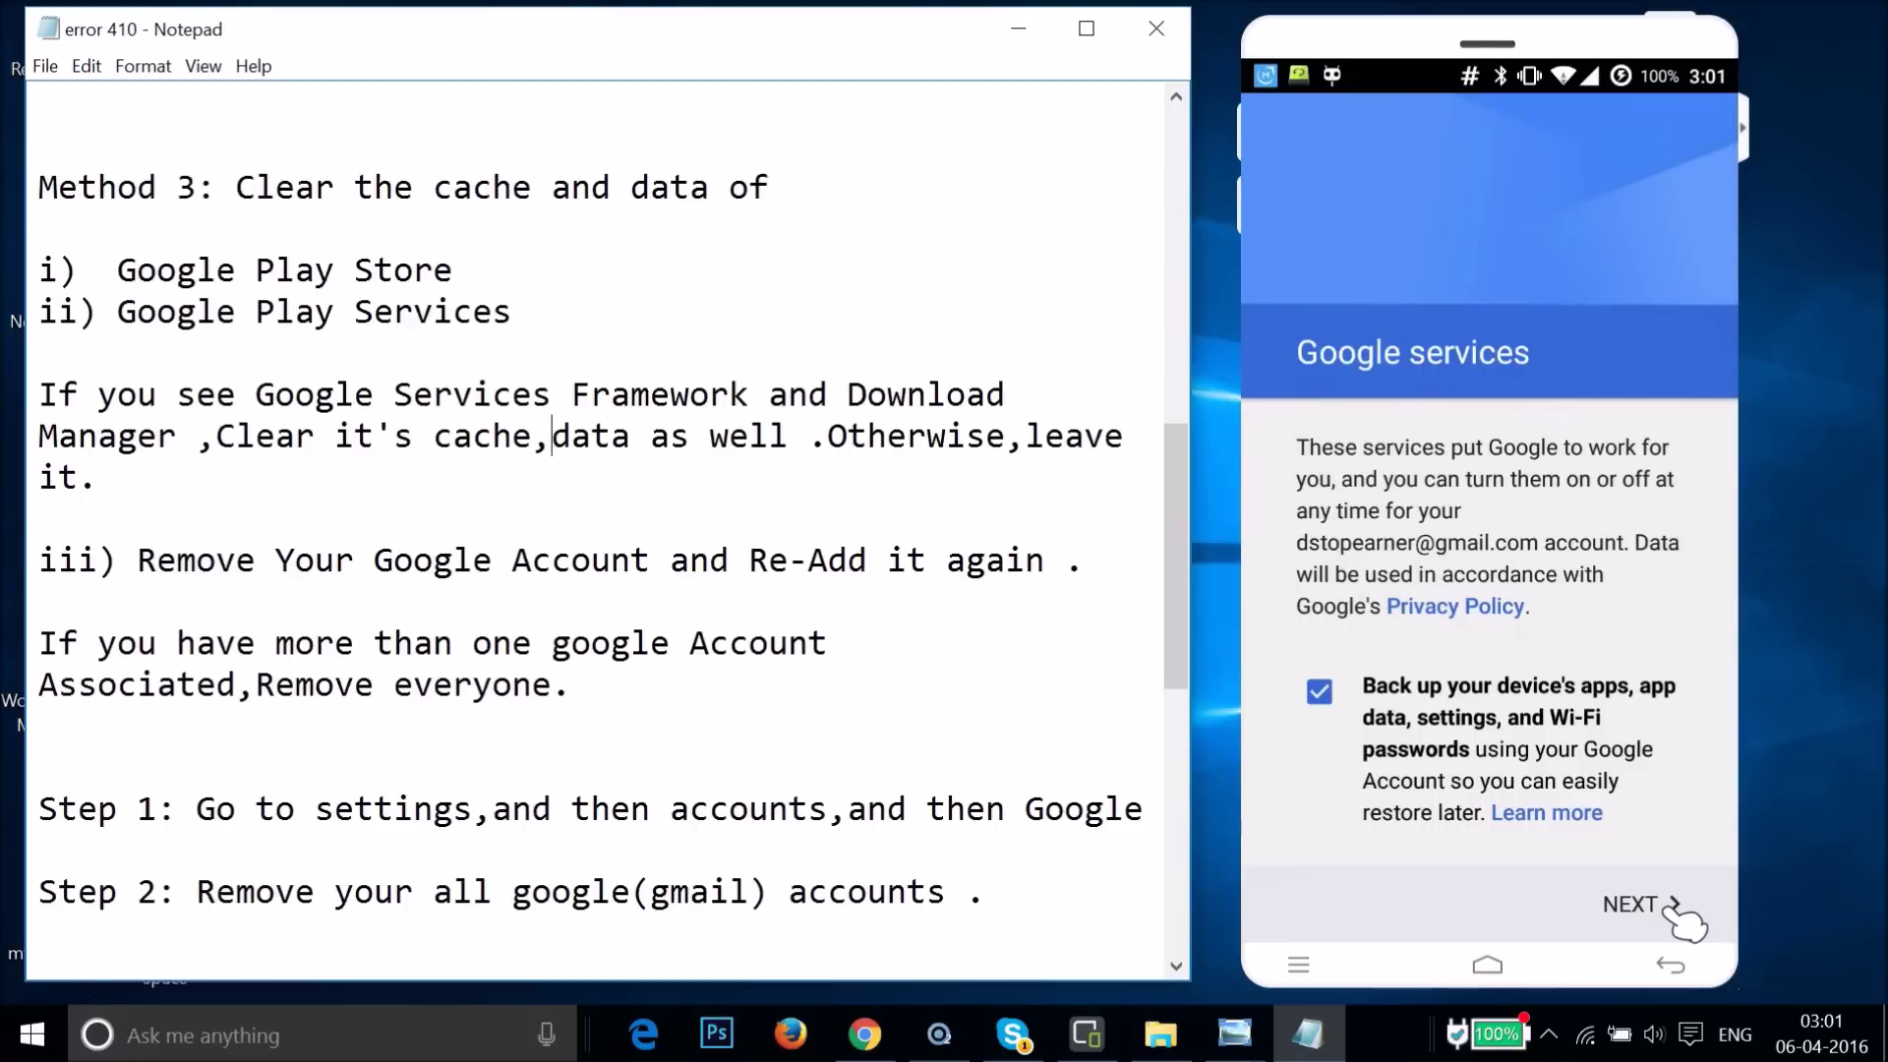
{"action": "left_click", "coordinate": [1675, 907]}
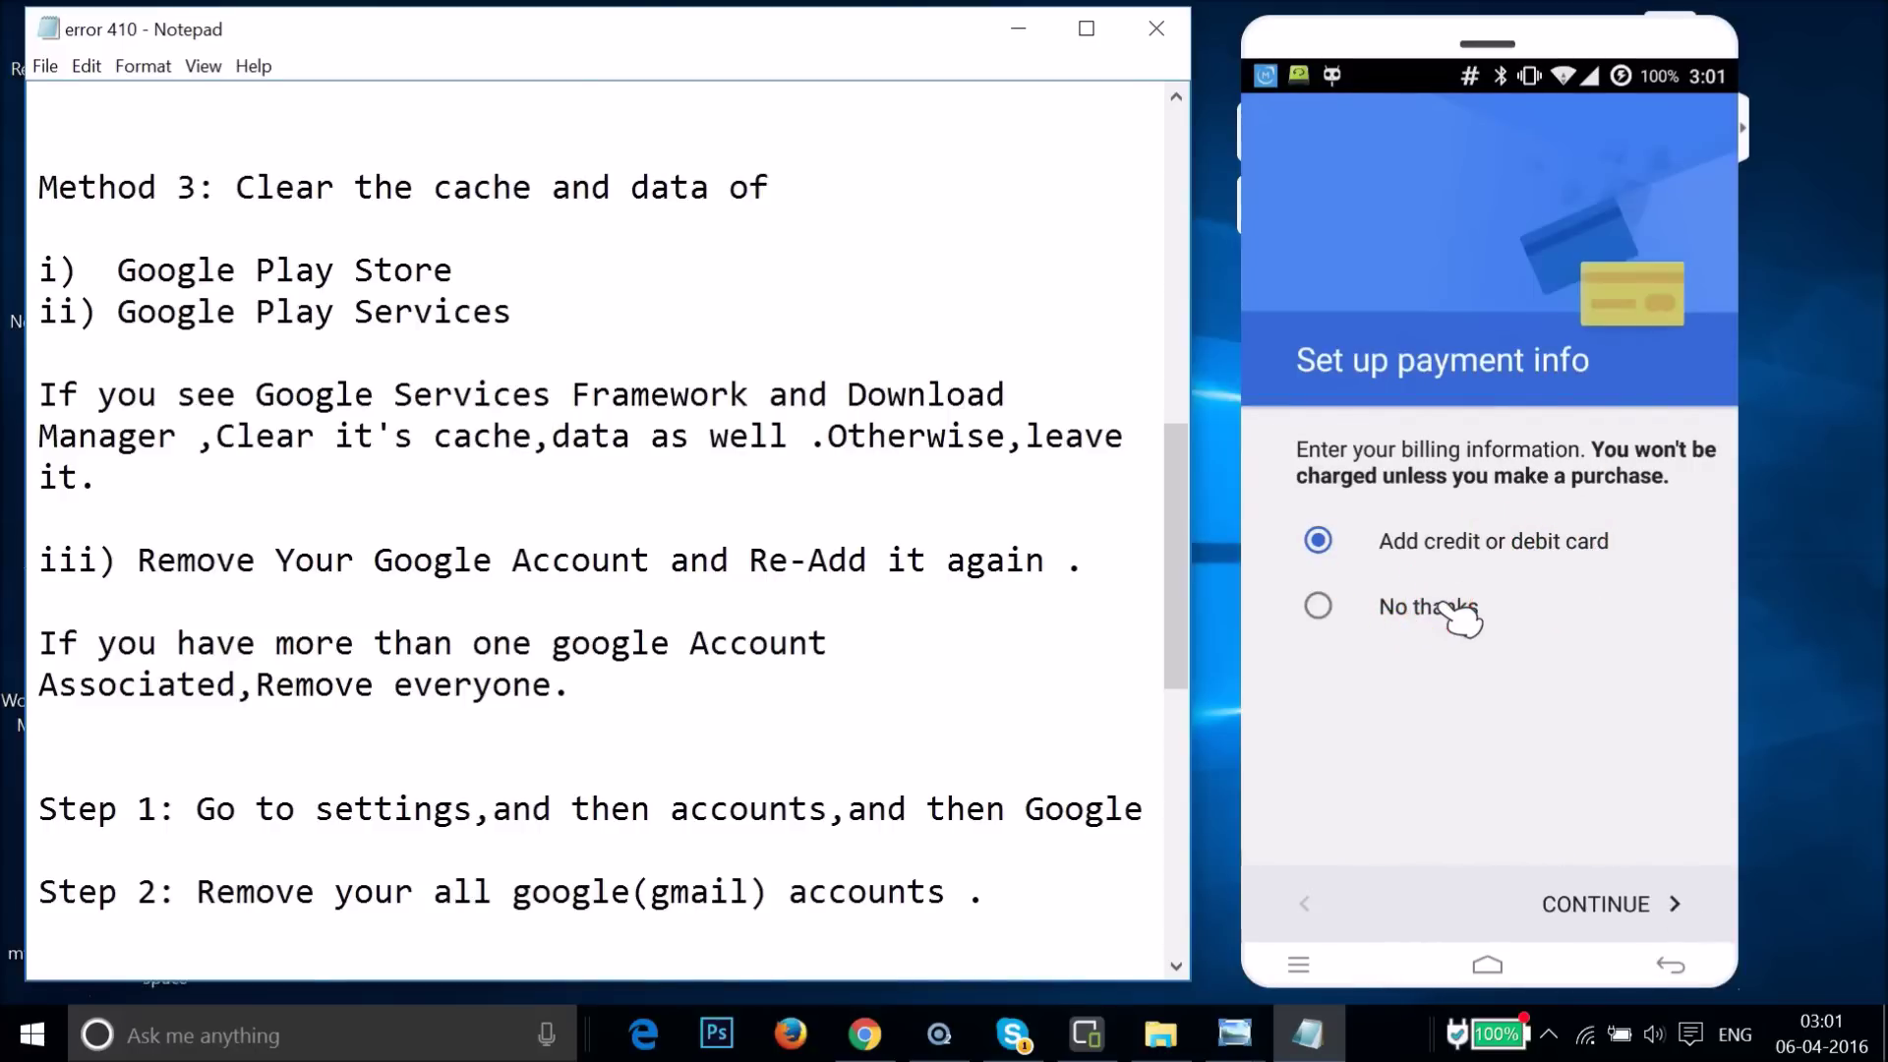
{"action": "left_click", "coordinate": [1446, 610]}
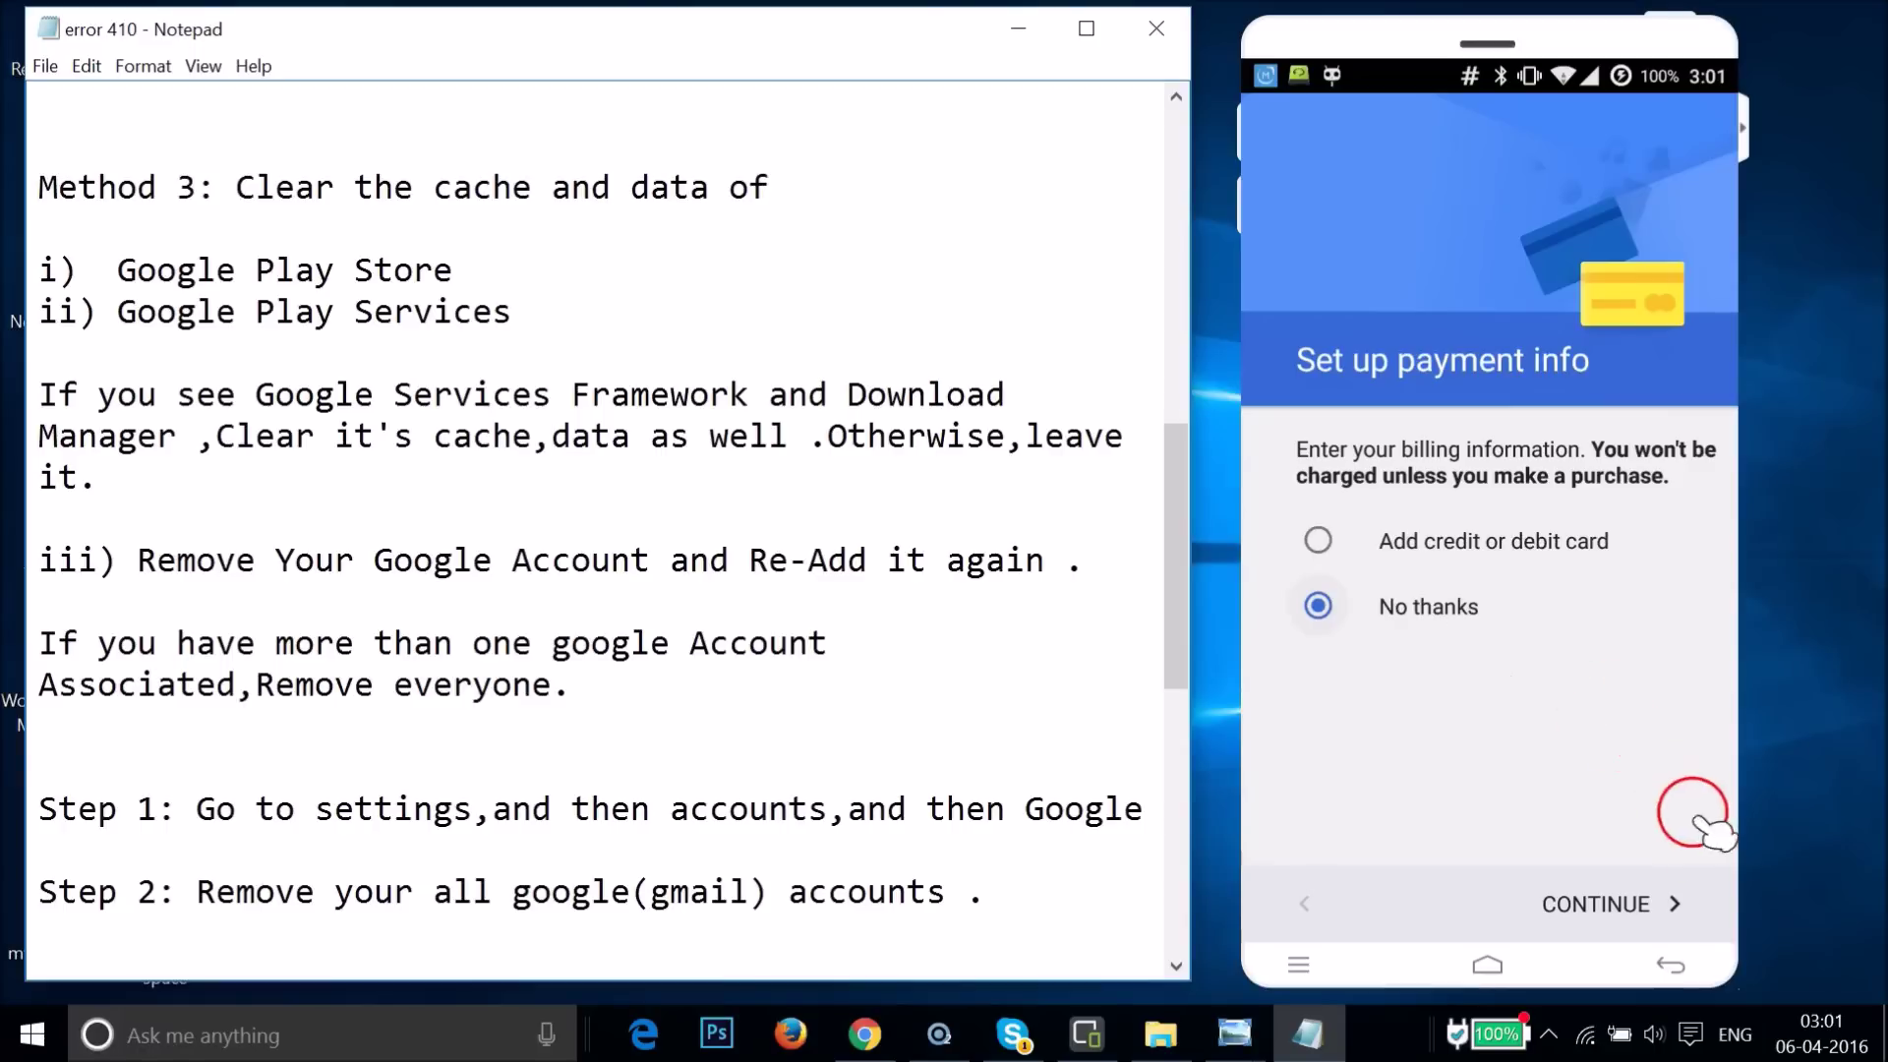
{"action": "left_click", "coordinate": [1613, 903]}
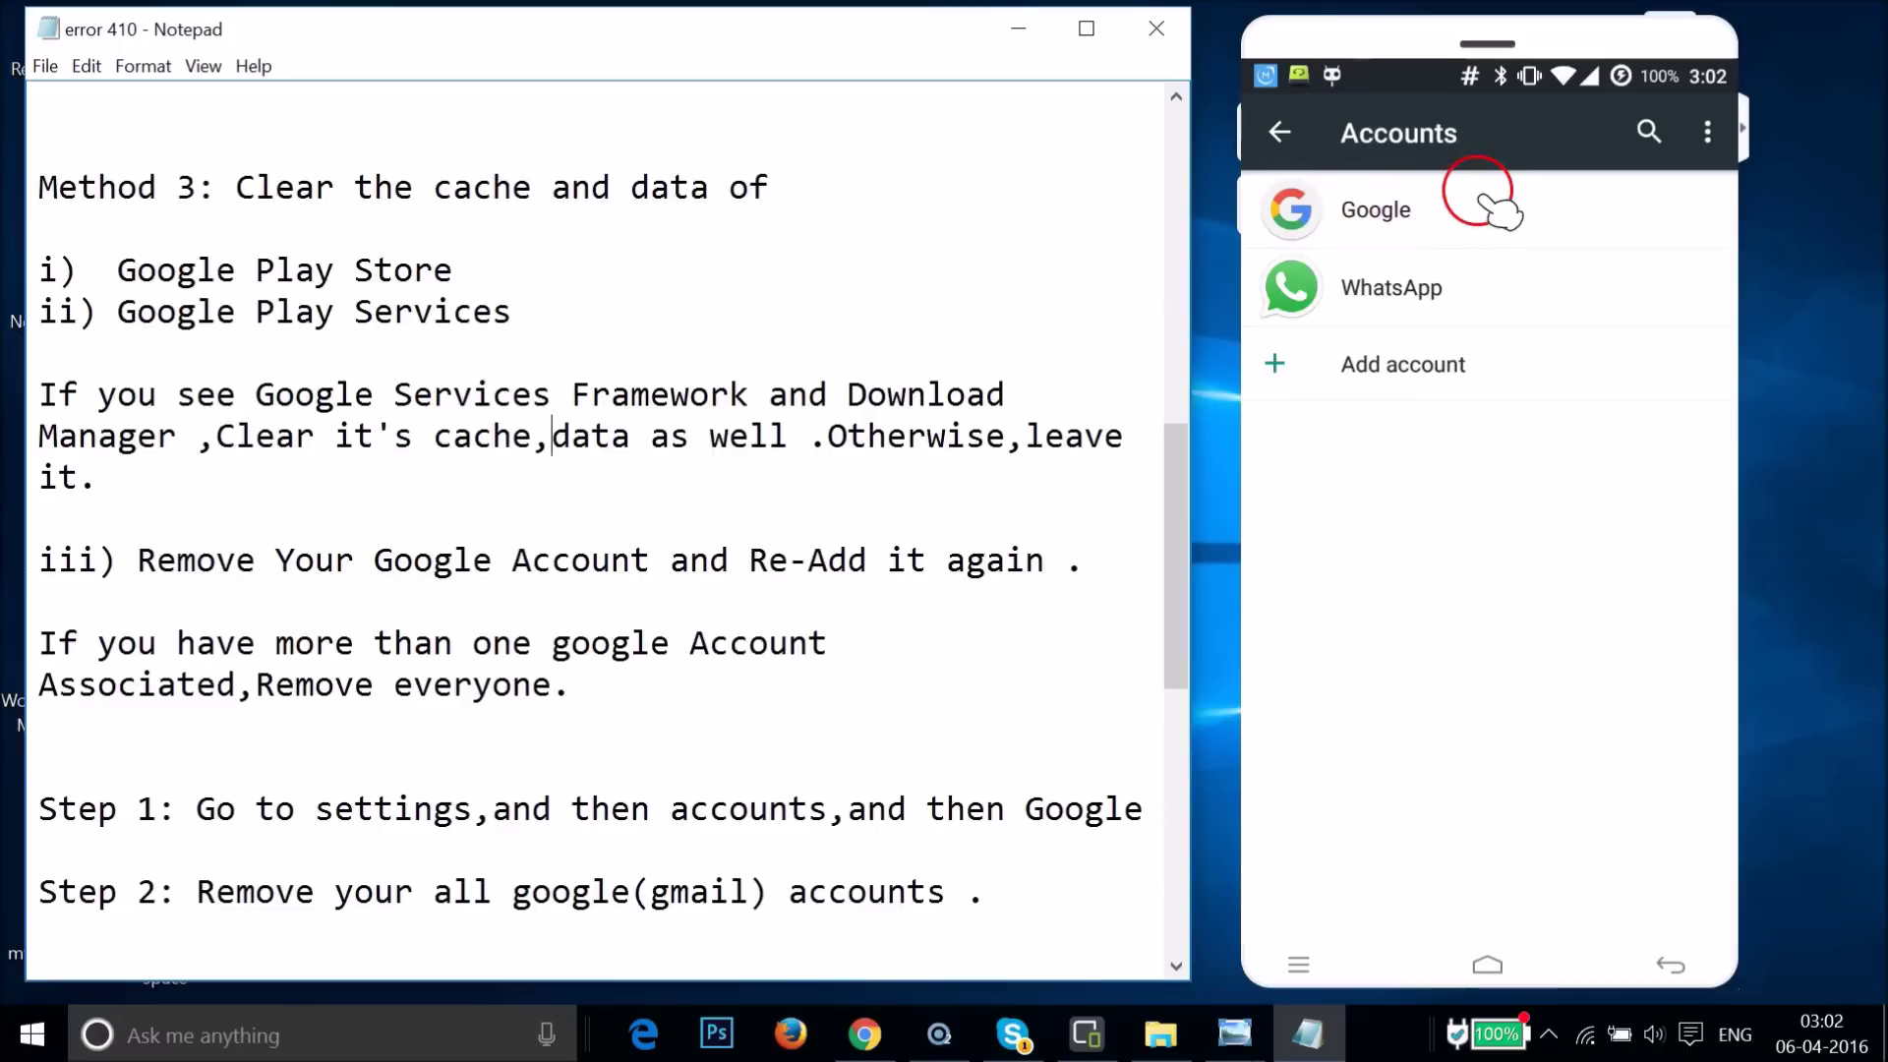
- Return to the Notepad error 410 notes and scroll down toward Step 3 and Method 4
{"action": "left_click", "coordinate": [852, 559]}
{"action": "scroll", "coordinate": [857, 556], "scroll_direction": "down", "scroll_amount": 3}
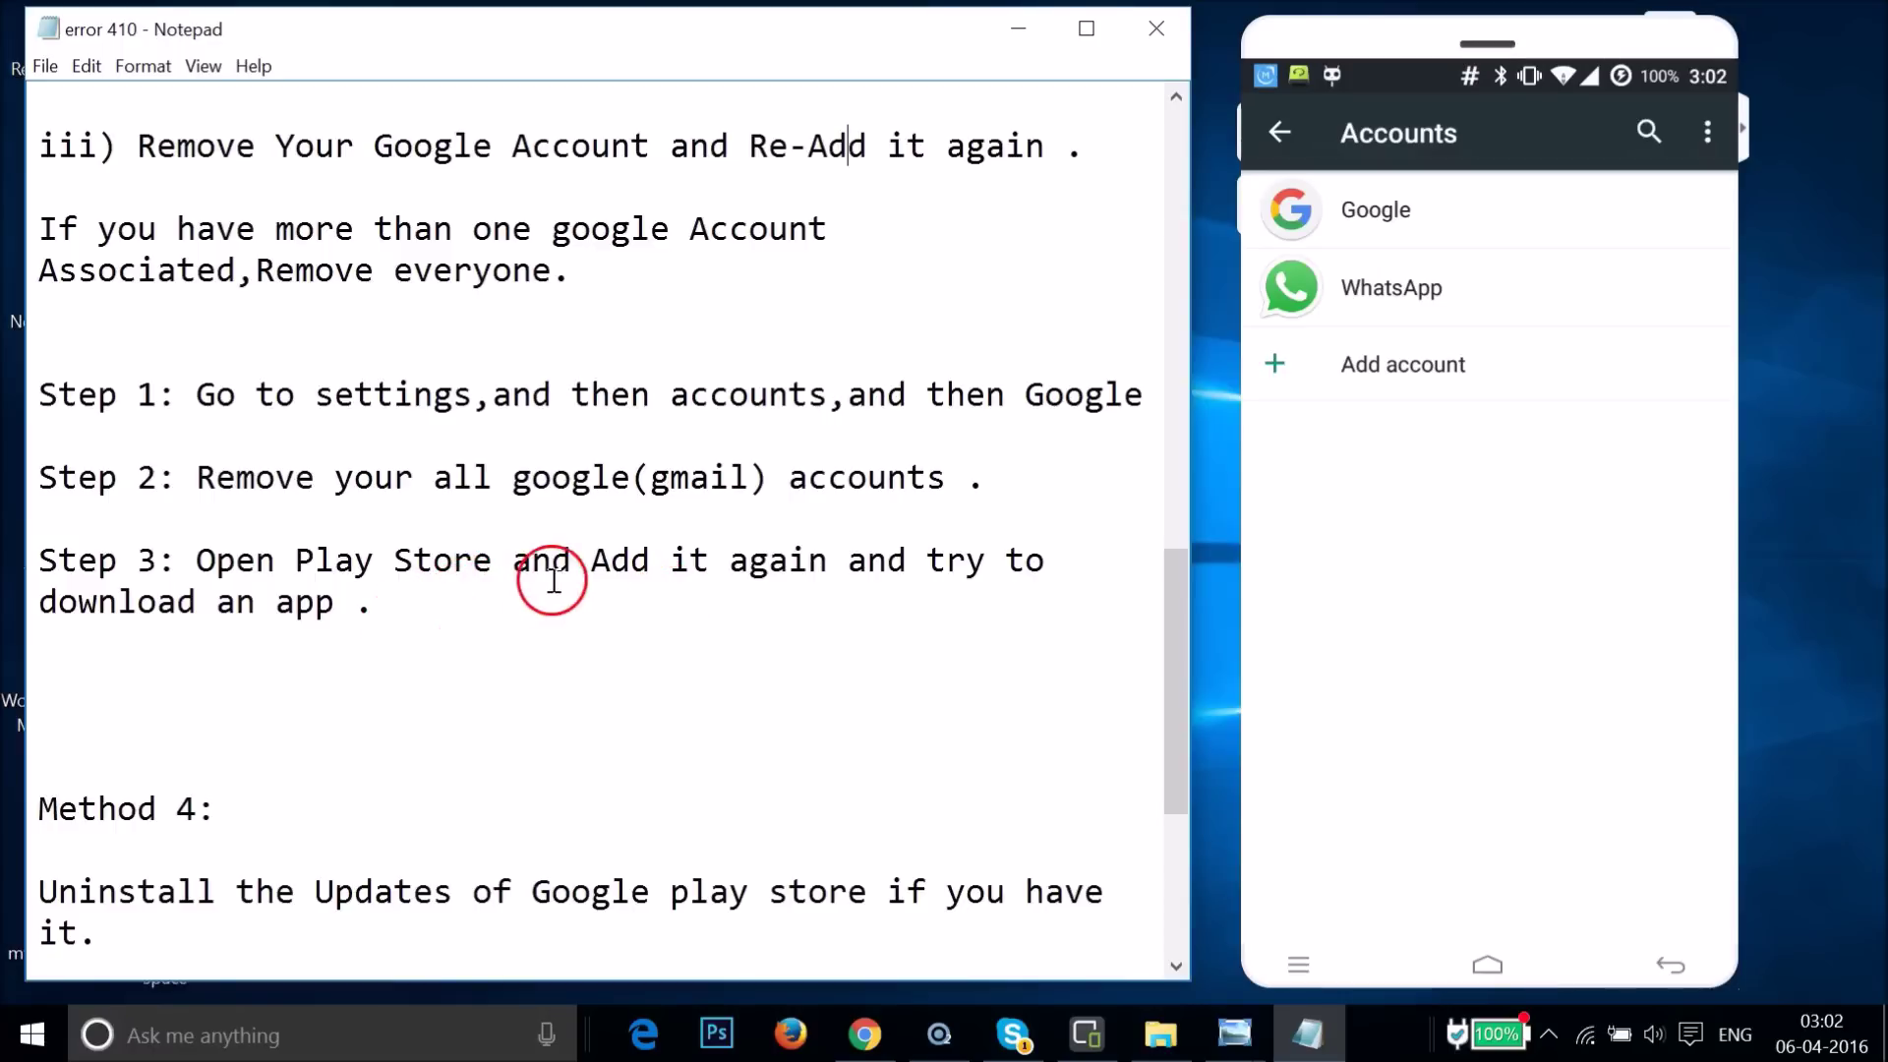
- Scroll through the notes to Method 4 and place the caret after its first sentence
{"action": "scroll", "coordinate": [671, 548], "scroll_direction": "up", "scroll_amount": 5}
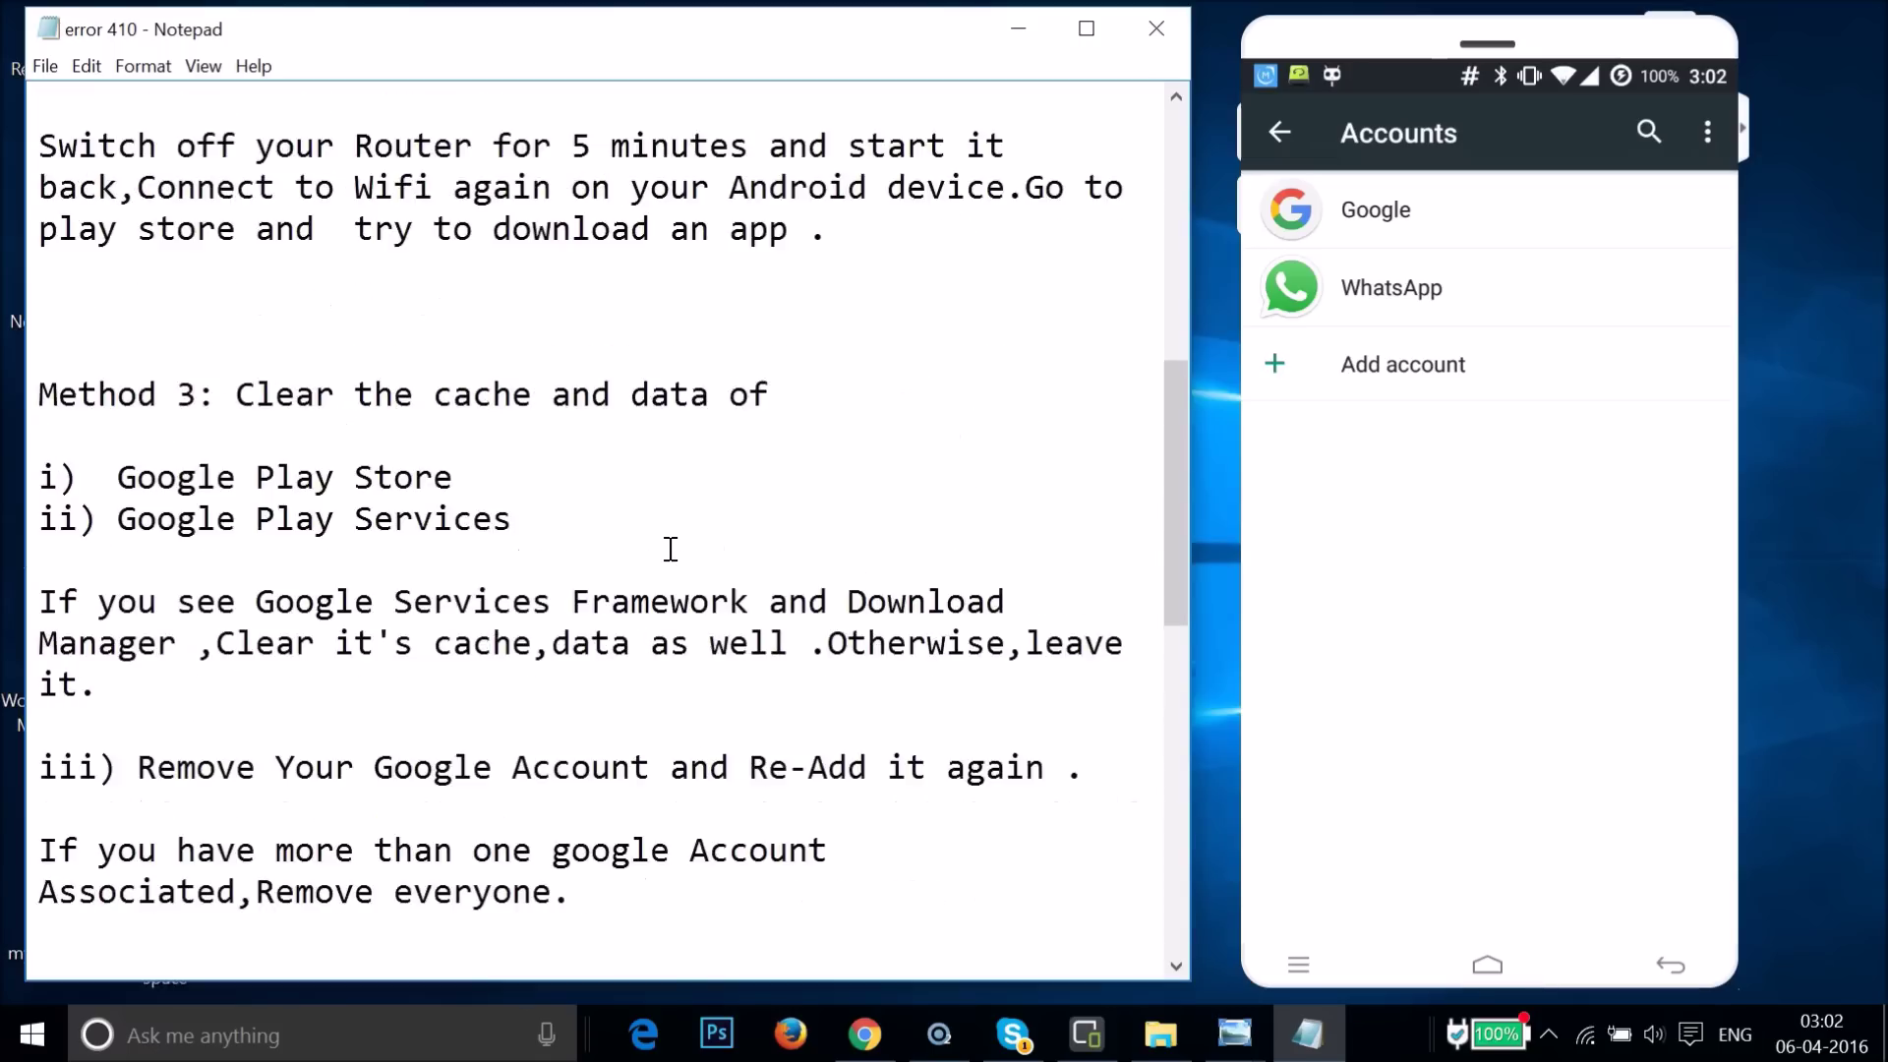
{"action": "scroll", "coordinate": [670, 548], "scroll_direction": "down", "scroll_amount": 5}
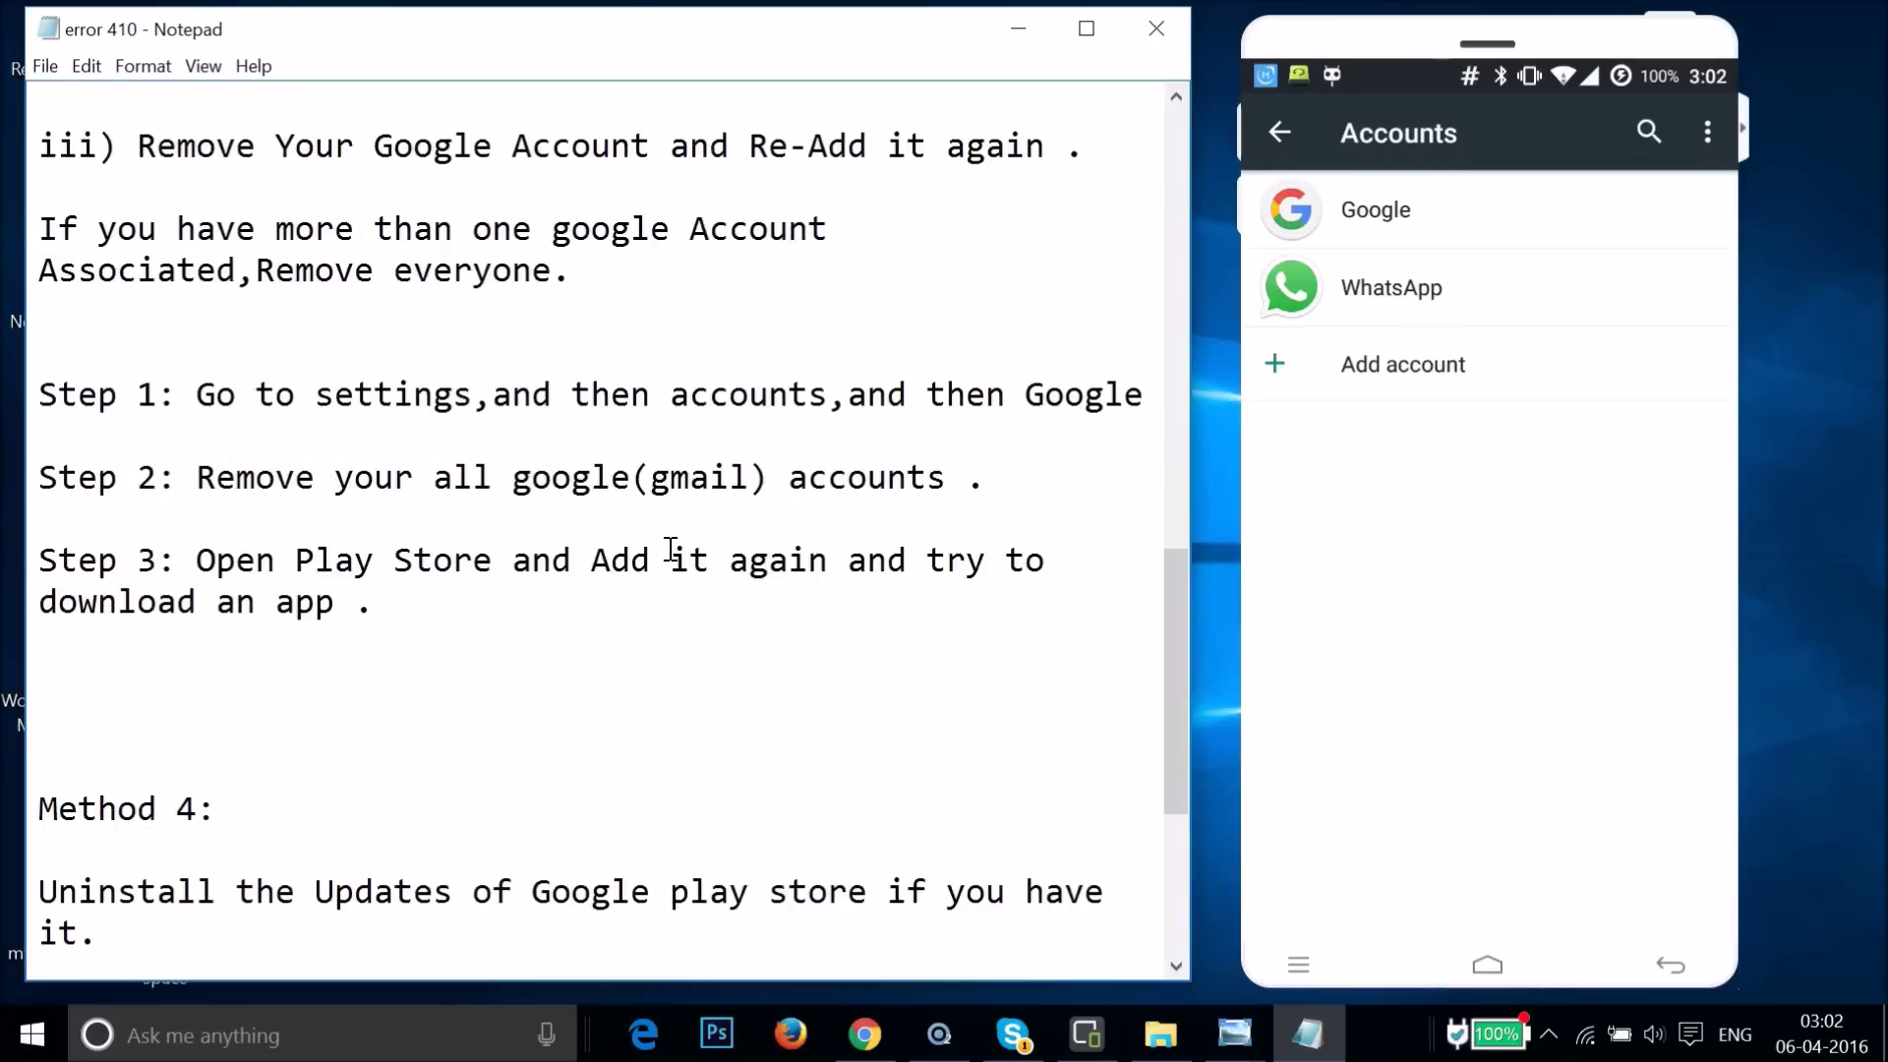
{"action": "scroll", "coordinate": [671, 548], "scroll_direction": "down", "scroll_amount": 3}
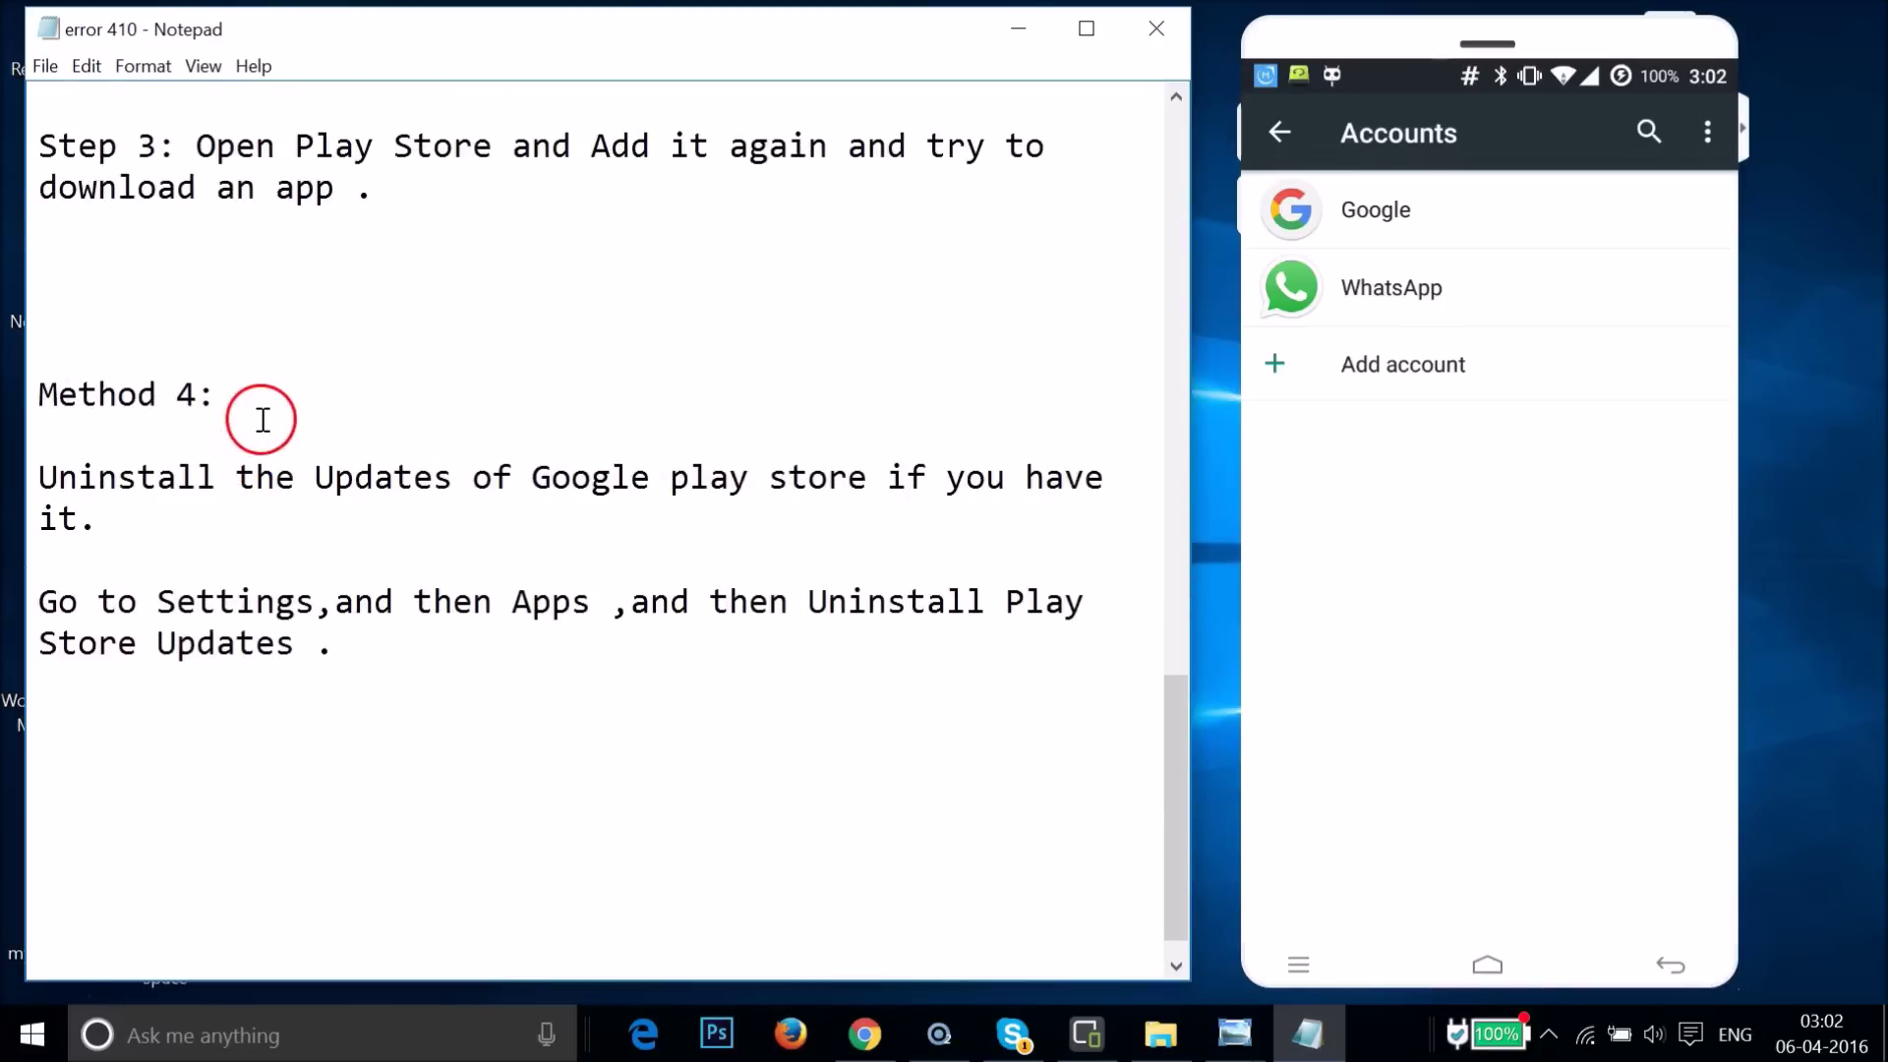
{"action": "scroll", "coordinate": [522, 291], "scroll_direction": "up", "scroll_amount": 3}
{"action": "scroll", "coordinate": [522, 291], "scroll_direction": "up", "scroll_amount": 2}
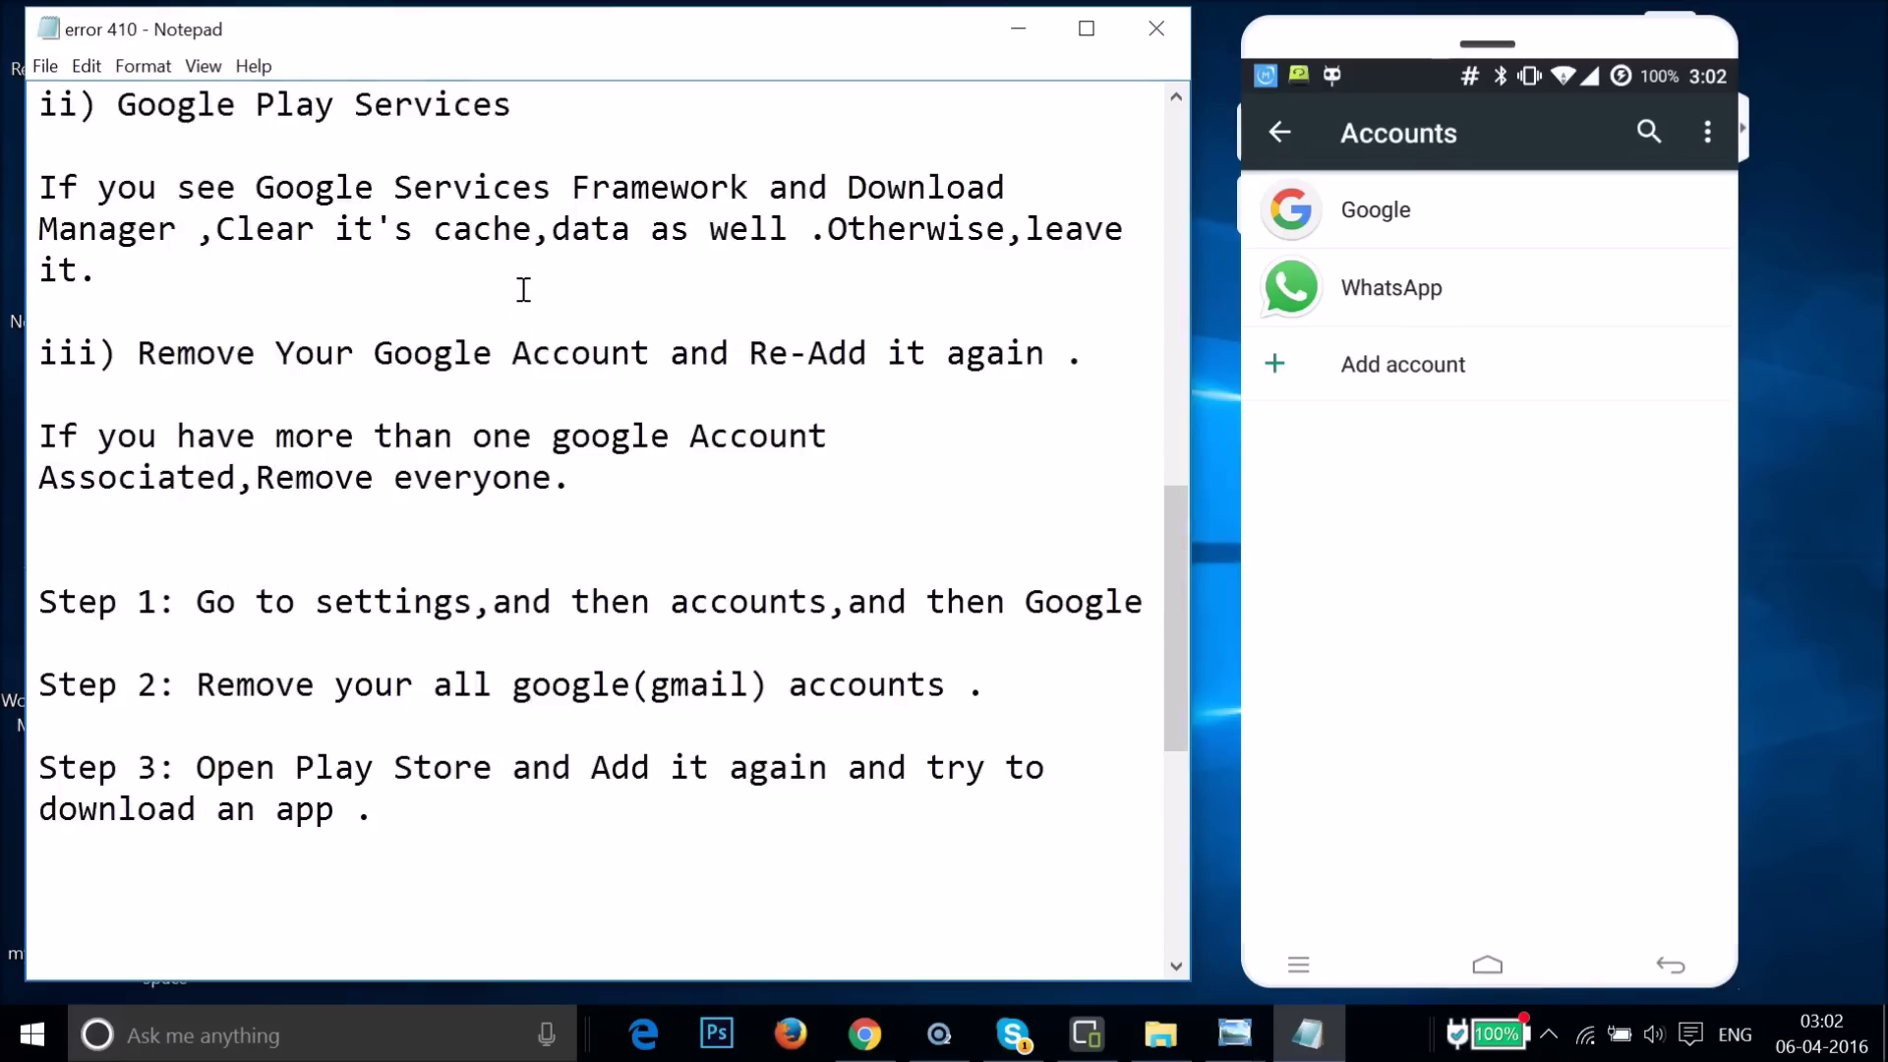
{"action": "scroll", "coordinate": [524, 290], "scroll_direction": "up", "scroll_amount": 2}
{"action": "scroll", "coordinate": [524, 290], "scroll_direction": "down", "scroll_amount": 7}
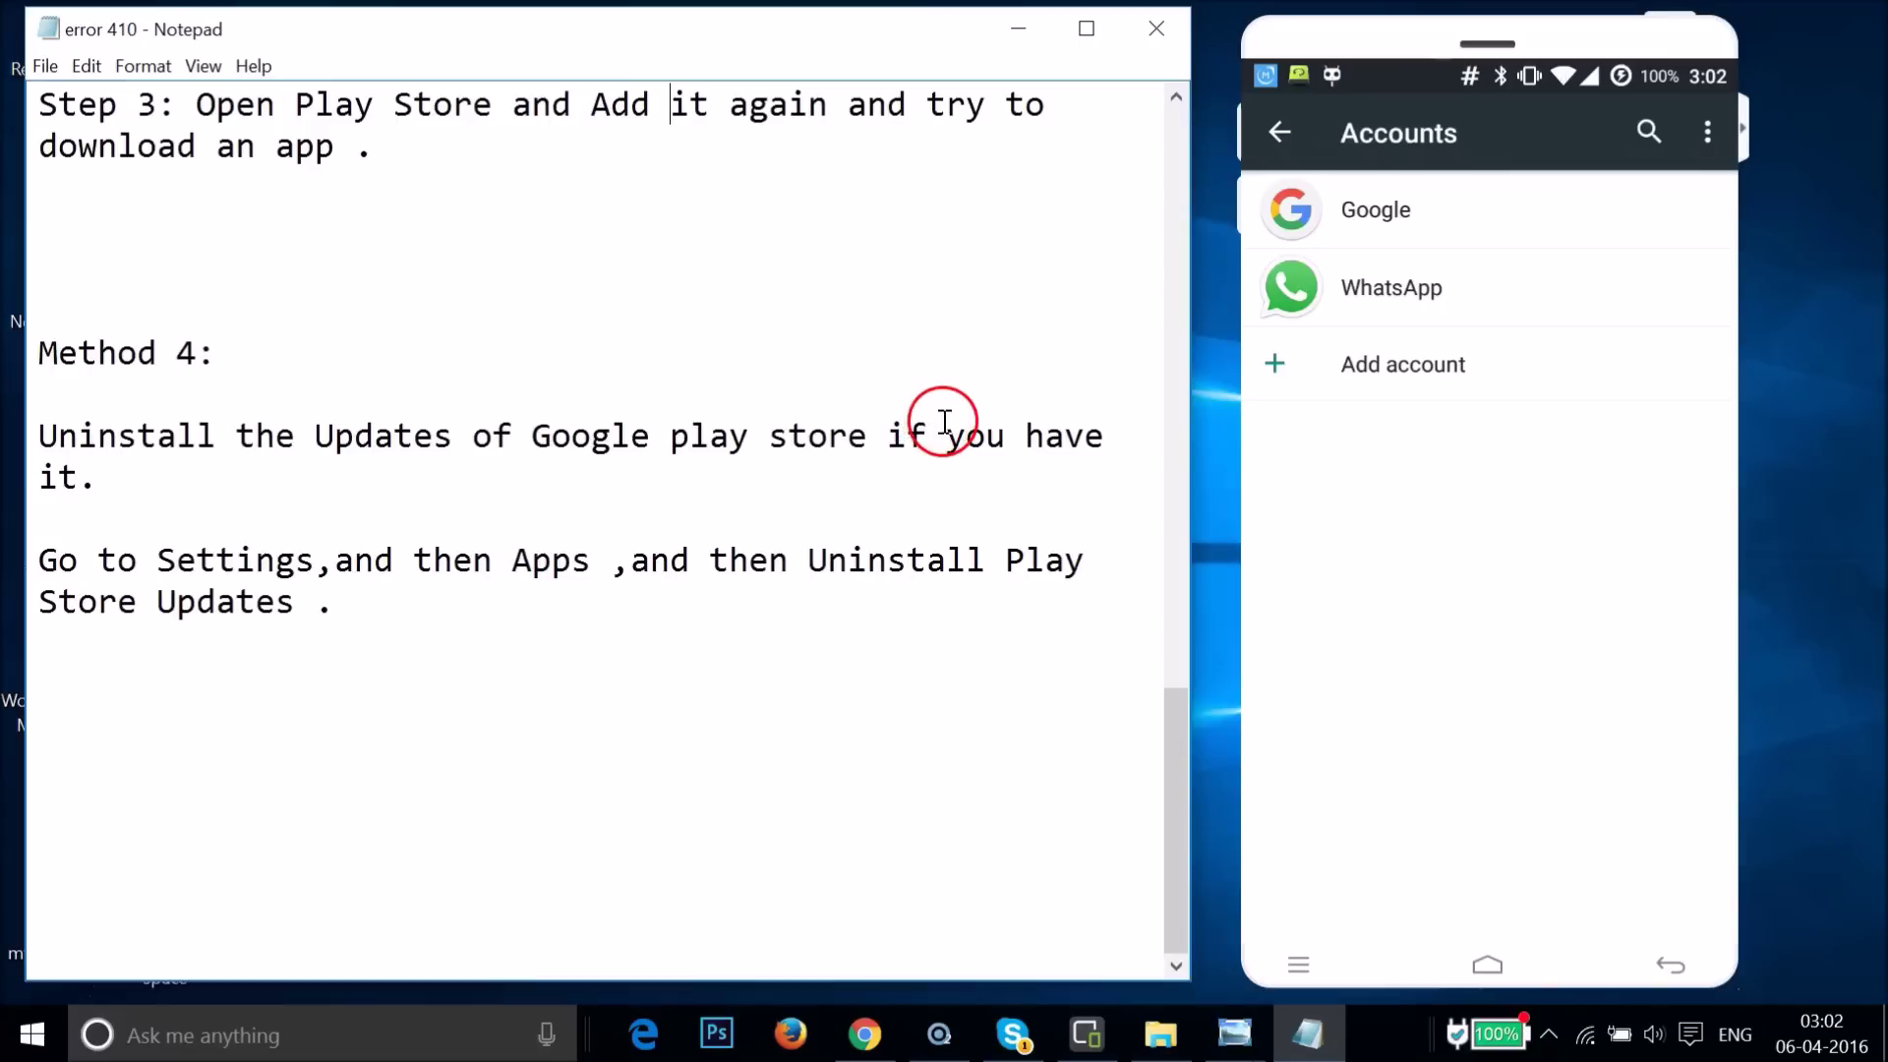
{"action": "left_click", "coordinate": [397, 481]}
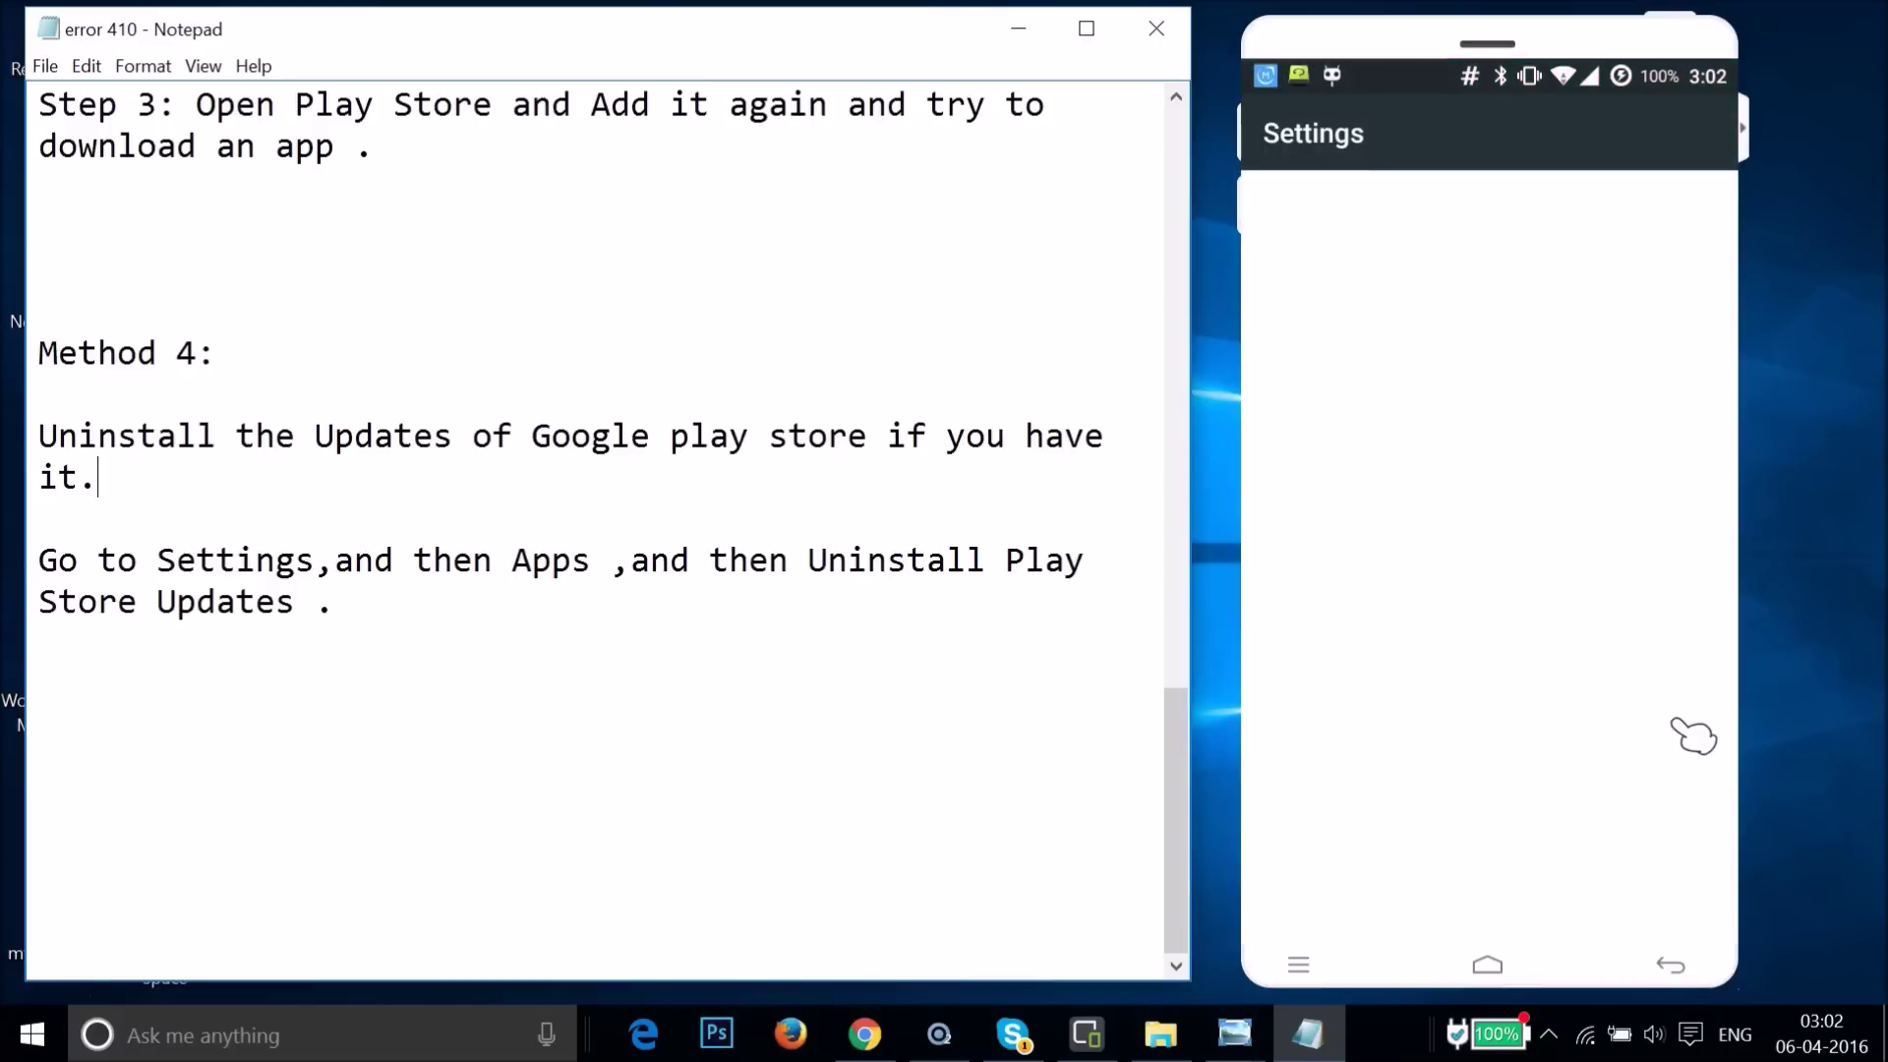
- Scroll down the phone's Settings and open the Apps section
{"action": "scroll", "coordinate": [1574, 691], "scroll_direction": "down", "scroll_amount": 10}
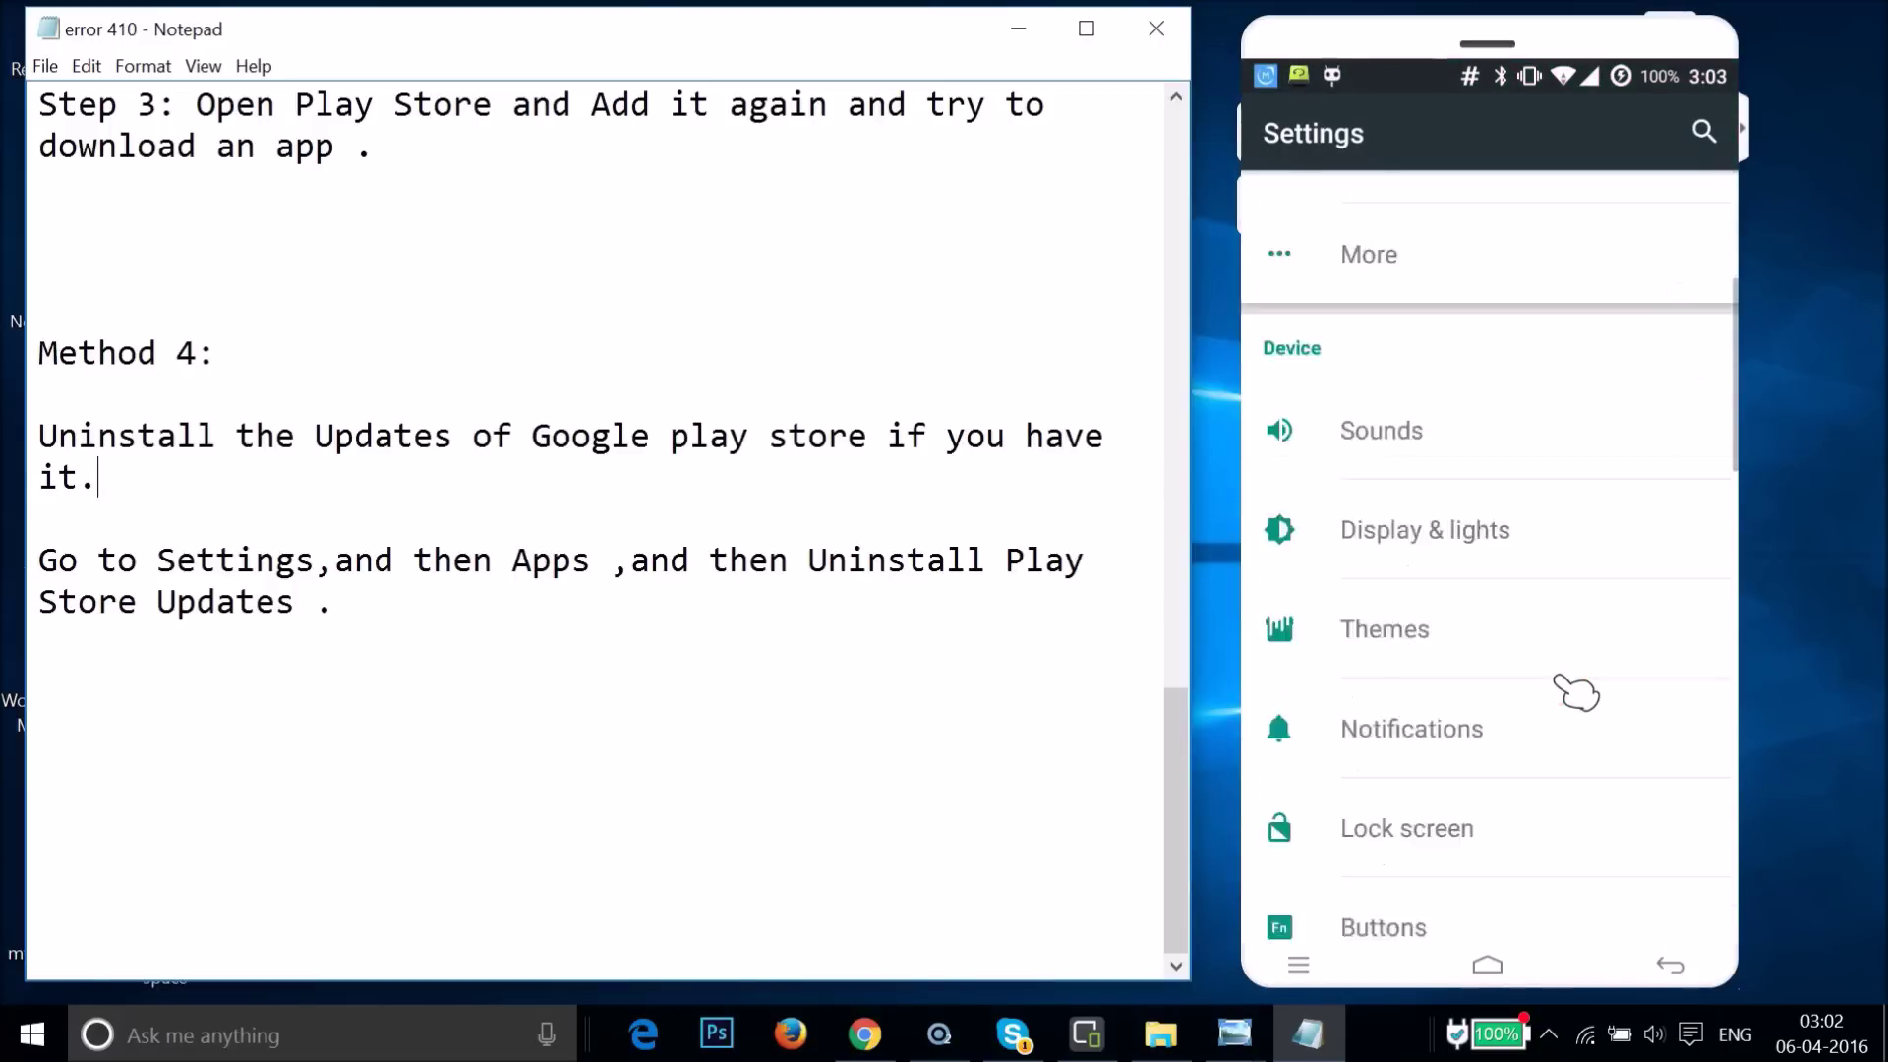
{"action": "scroll", "coordinate": [1574, 690], "scroll_direction": "down", "scroll_amount": 5}
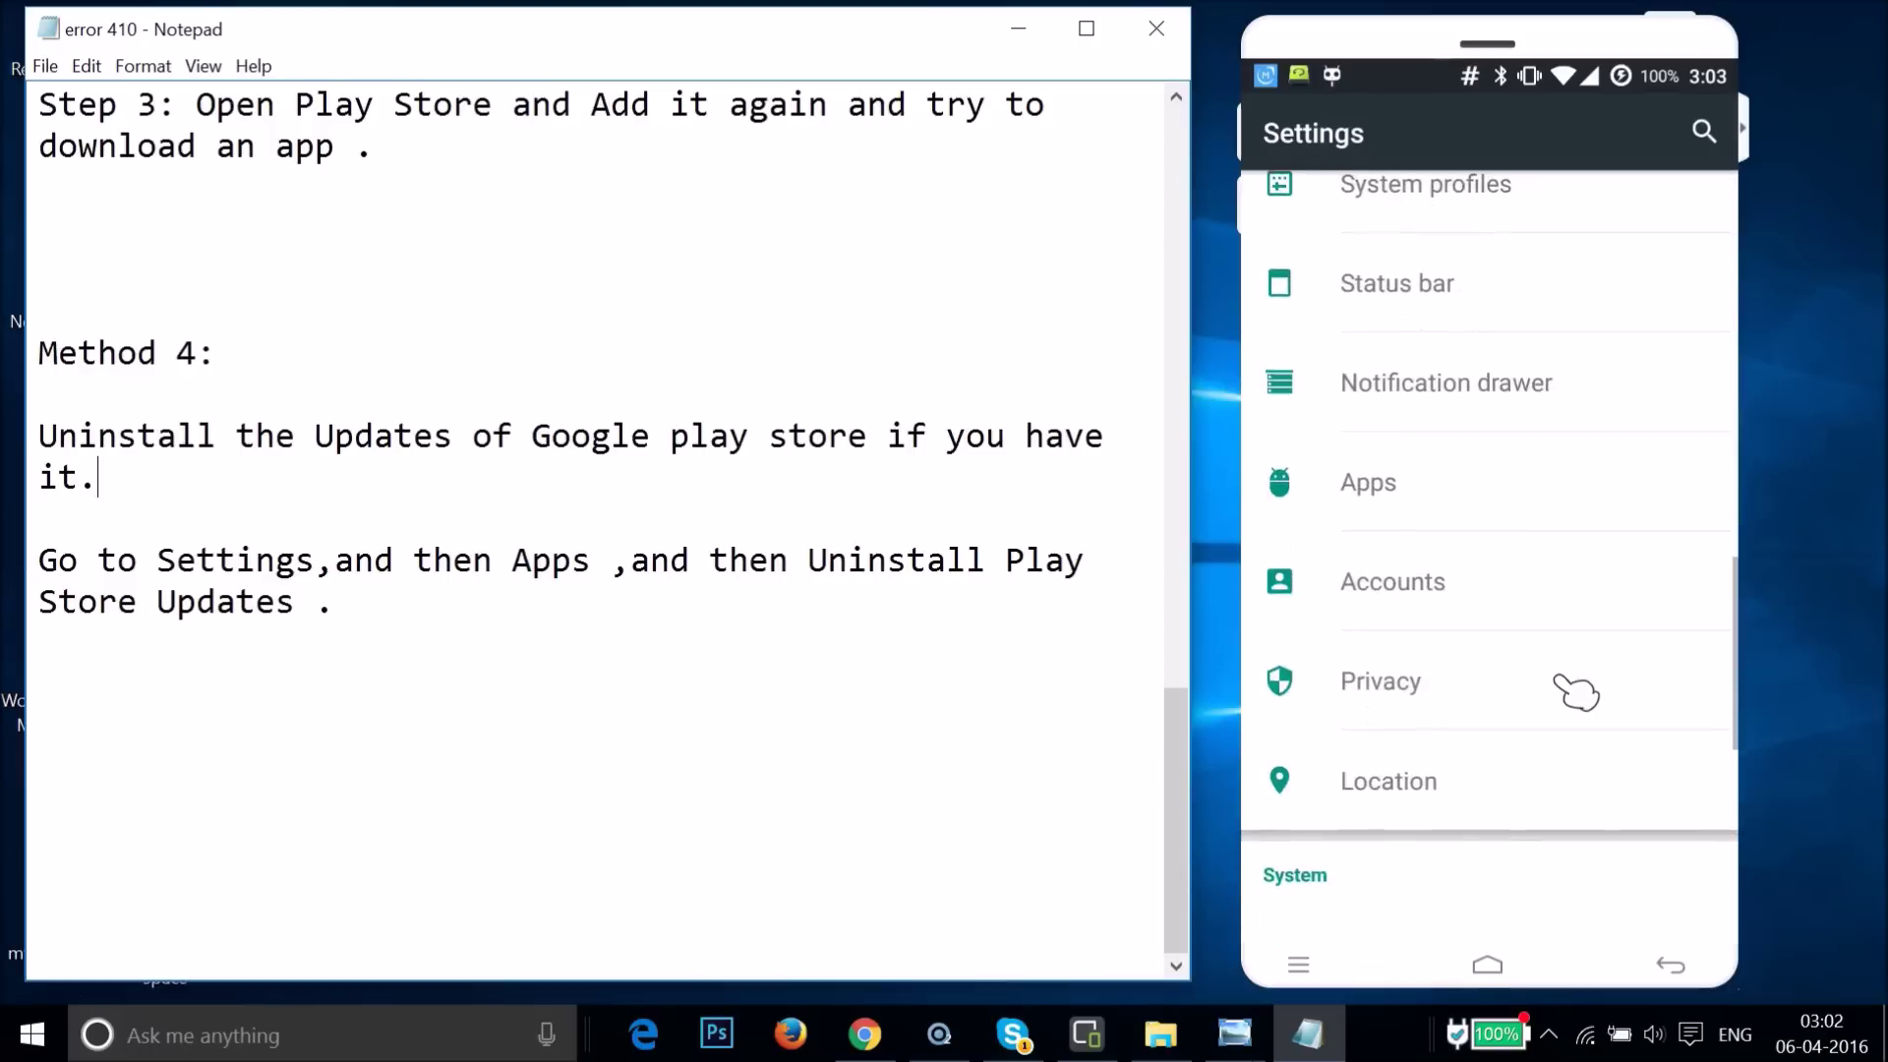
{"action": "left_click", "coordinate": [1406, 479]}
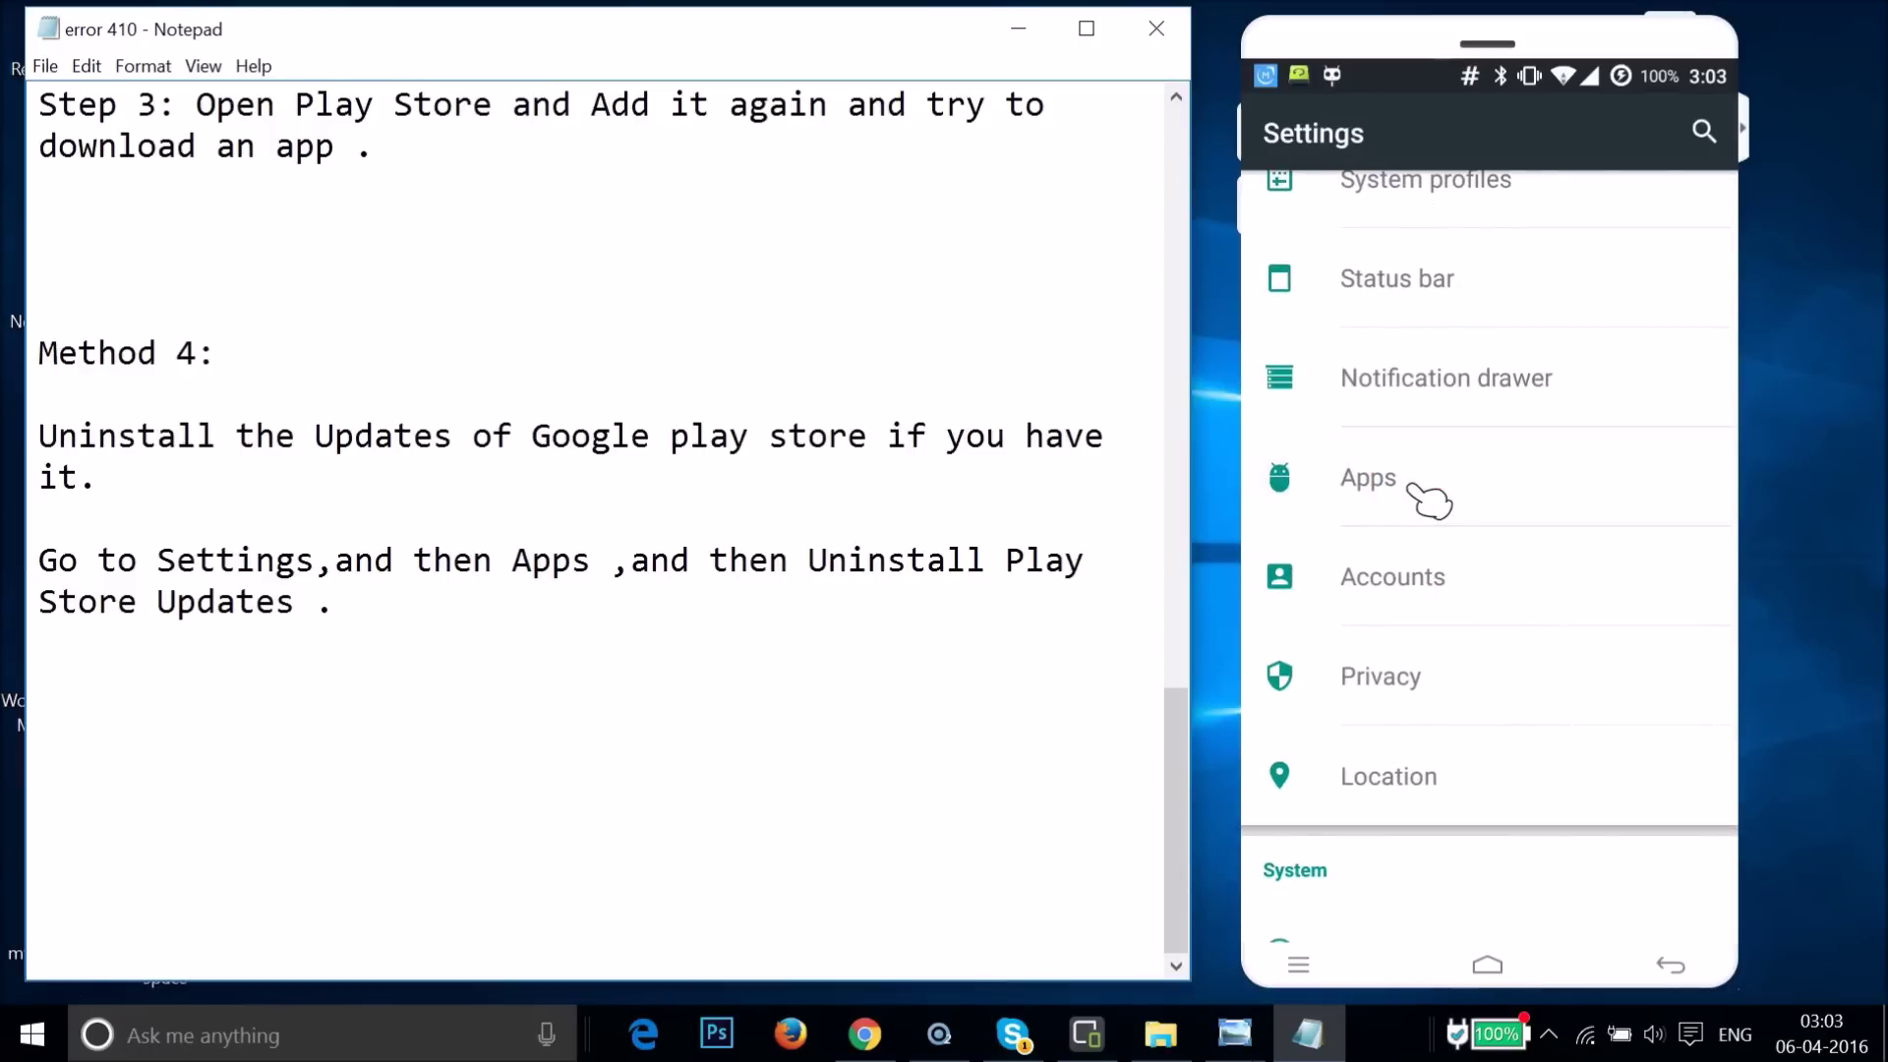
{"action": "left_click", "coordinate": [1414, 478]}
- Switch to the ALL apps list and open Google Play Store's app details
{"action": "left_click", "coordinate": [1711, 193]}
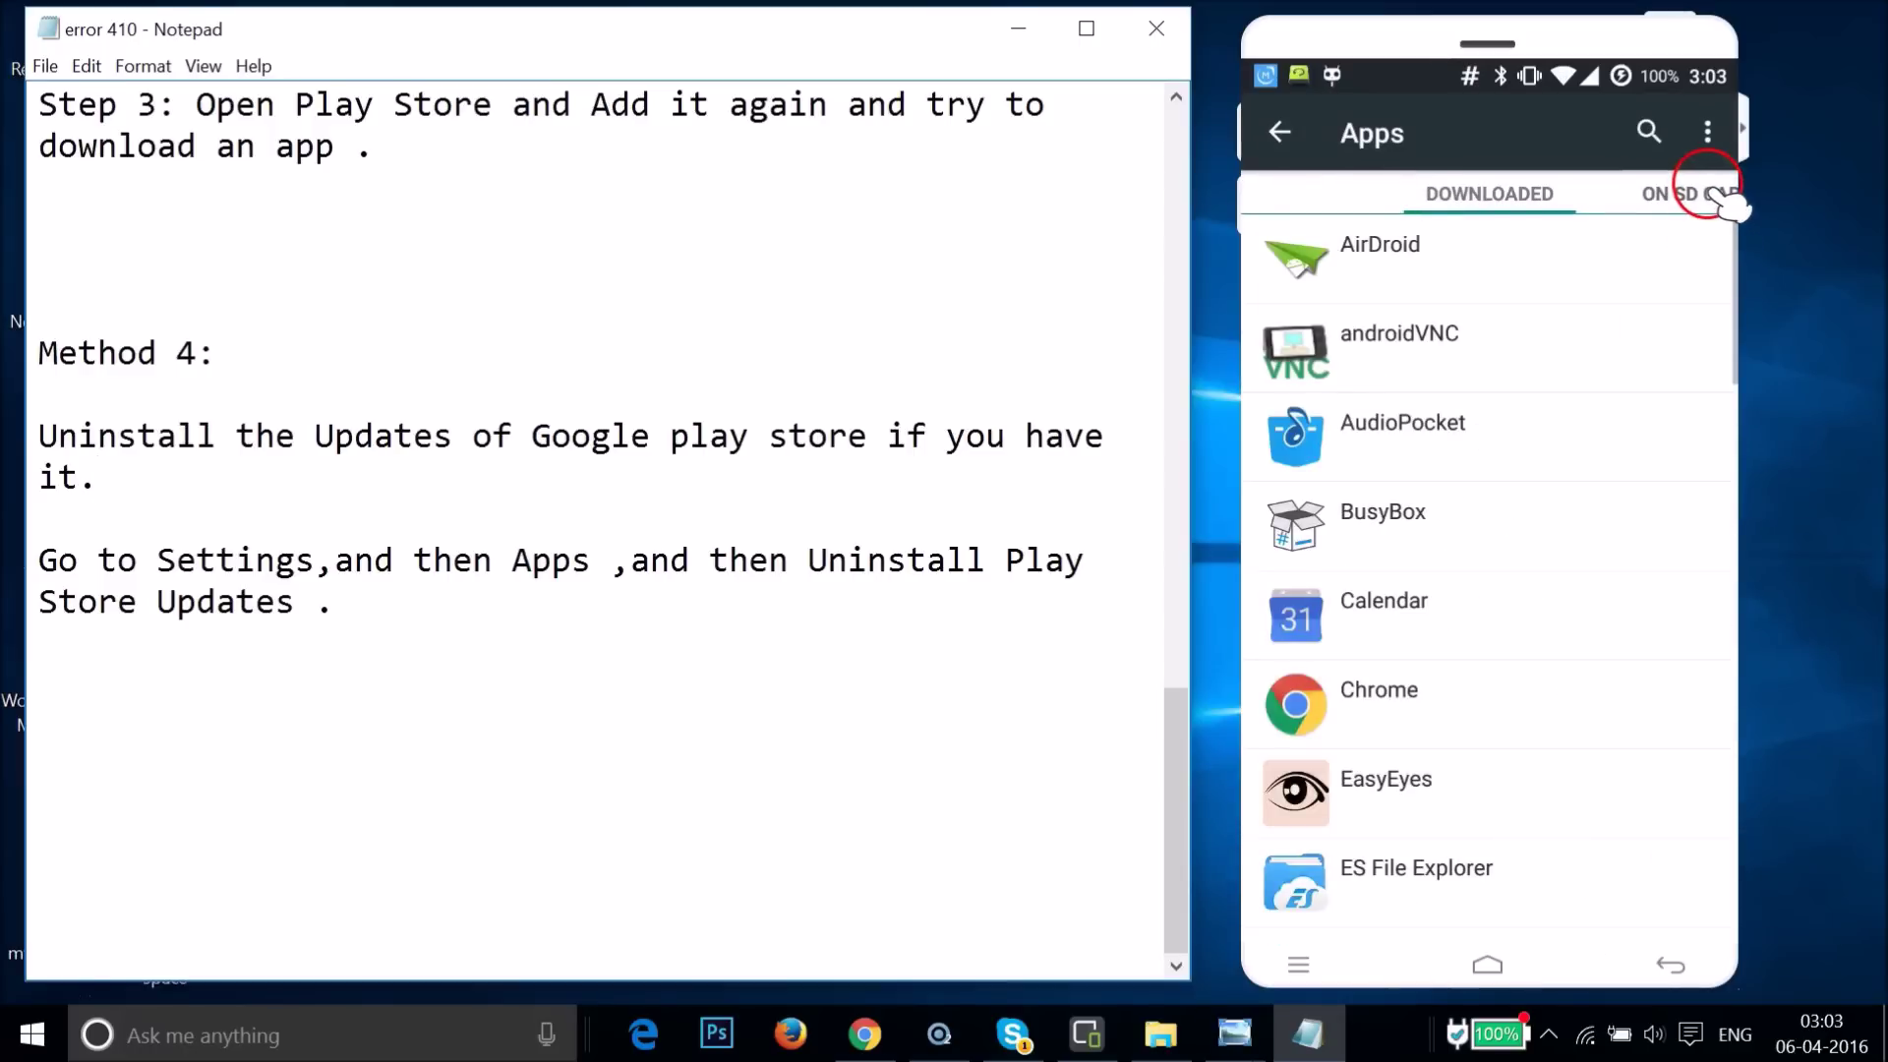
{"action": "left_click", "coordinate": [1719, 195]}
{"action": "left_click", "coordinate": [1719, 195]}
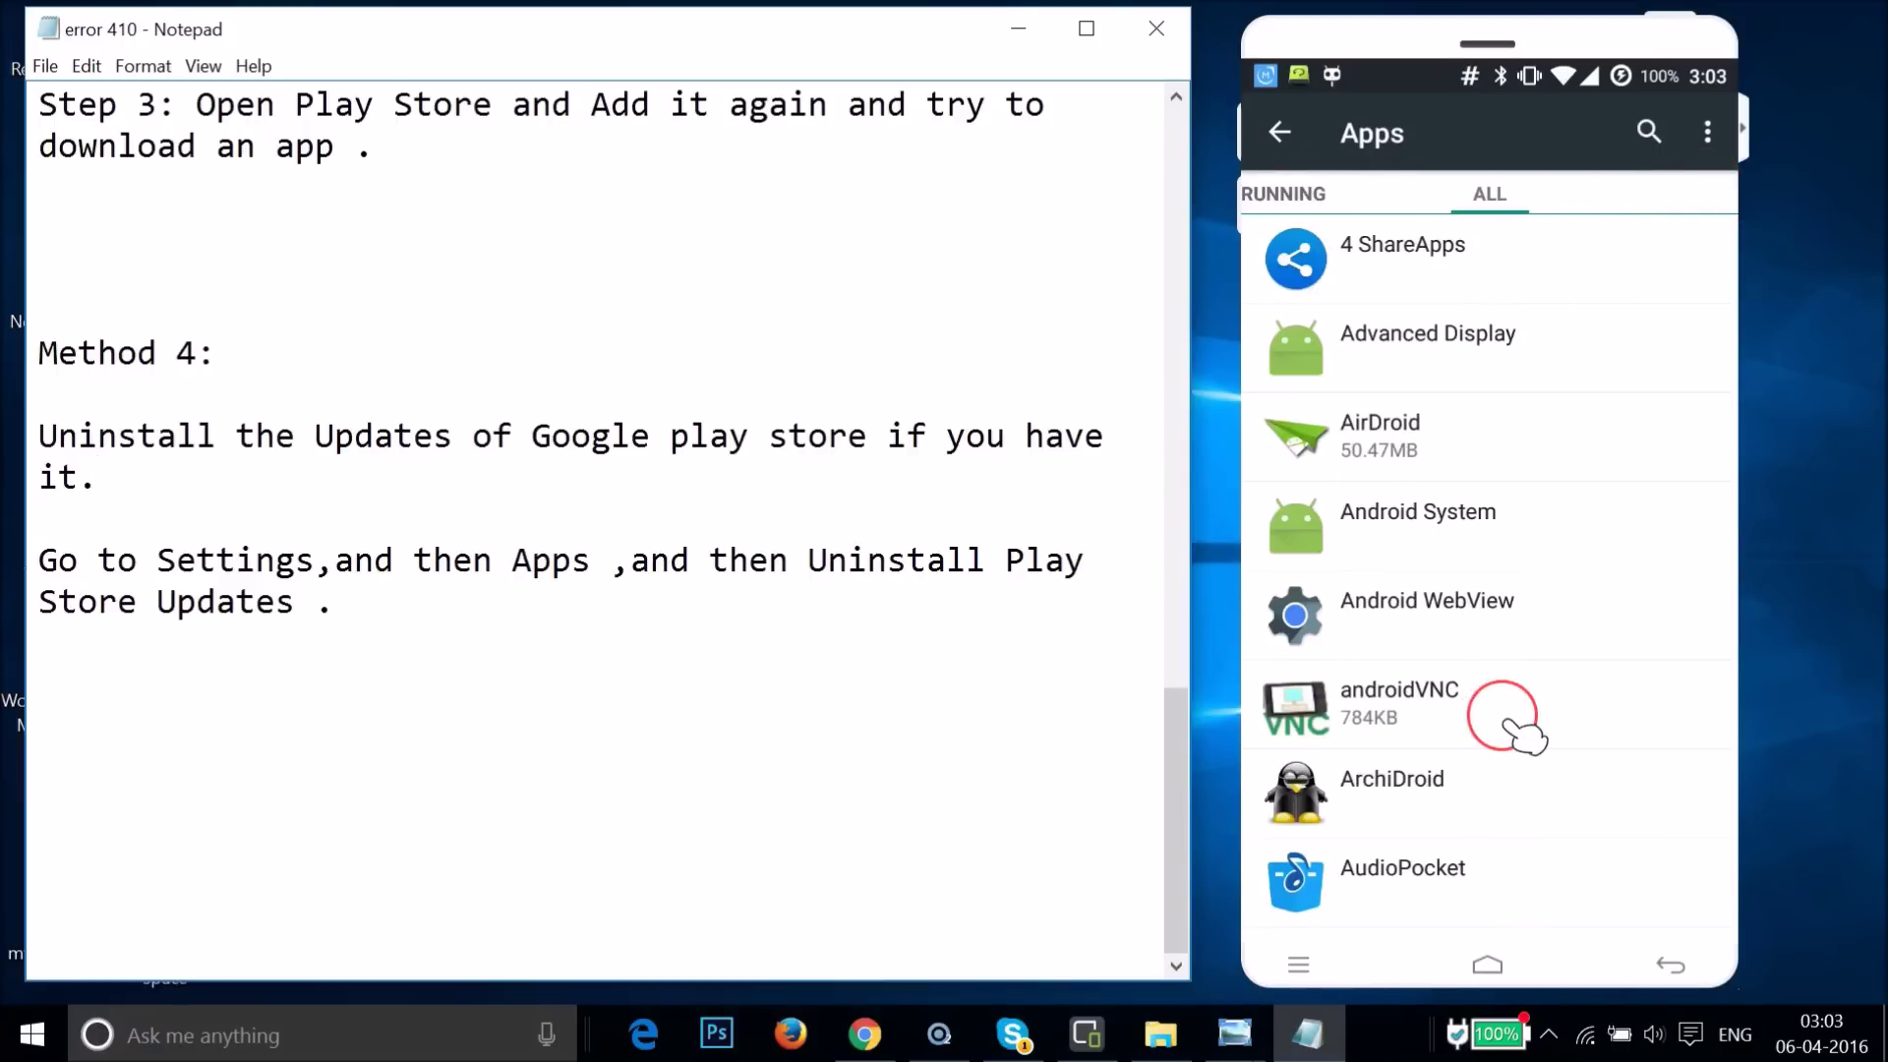
{"action": "scroll", "coordinate": [1515, 728], "scroll_direction": "down", "scroll_amount": 5}
{"action": "scroll", "coordinate": [1525, 735], "scroll_direction": "down", "scroll_amount": 15}
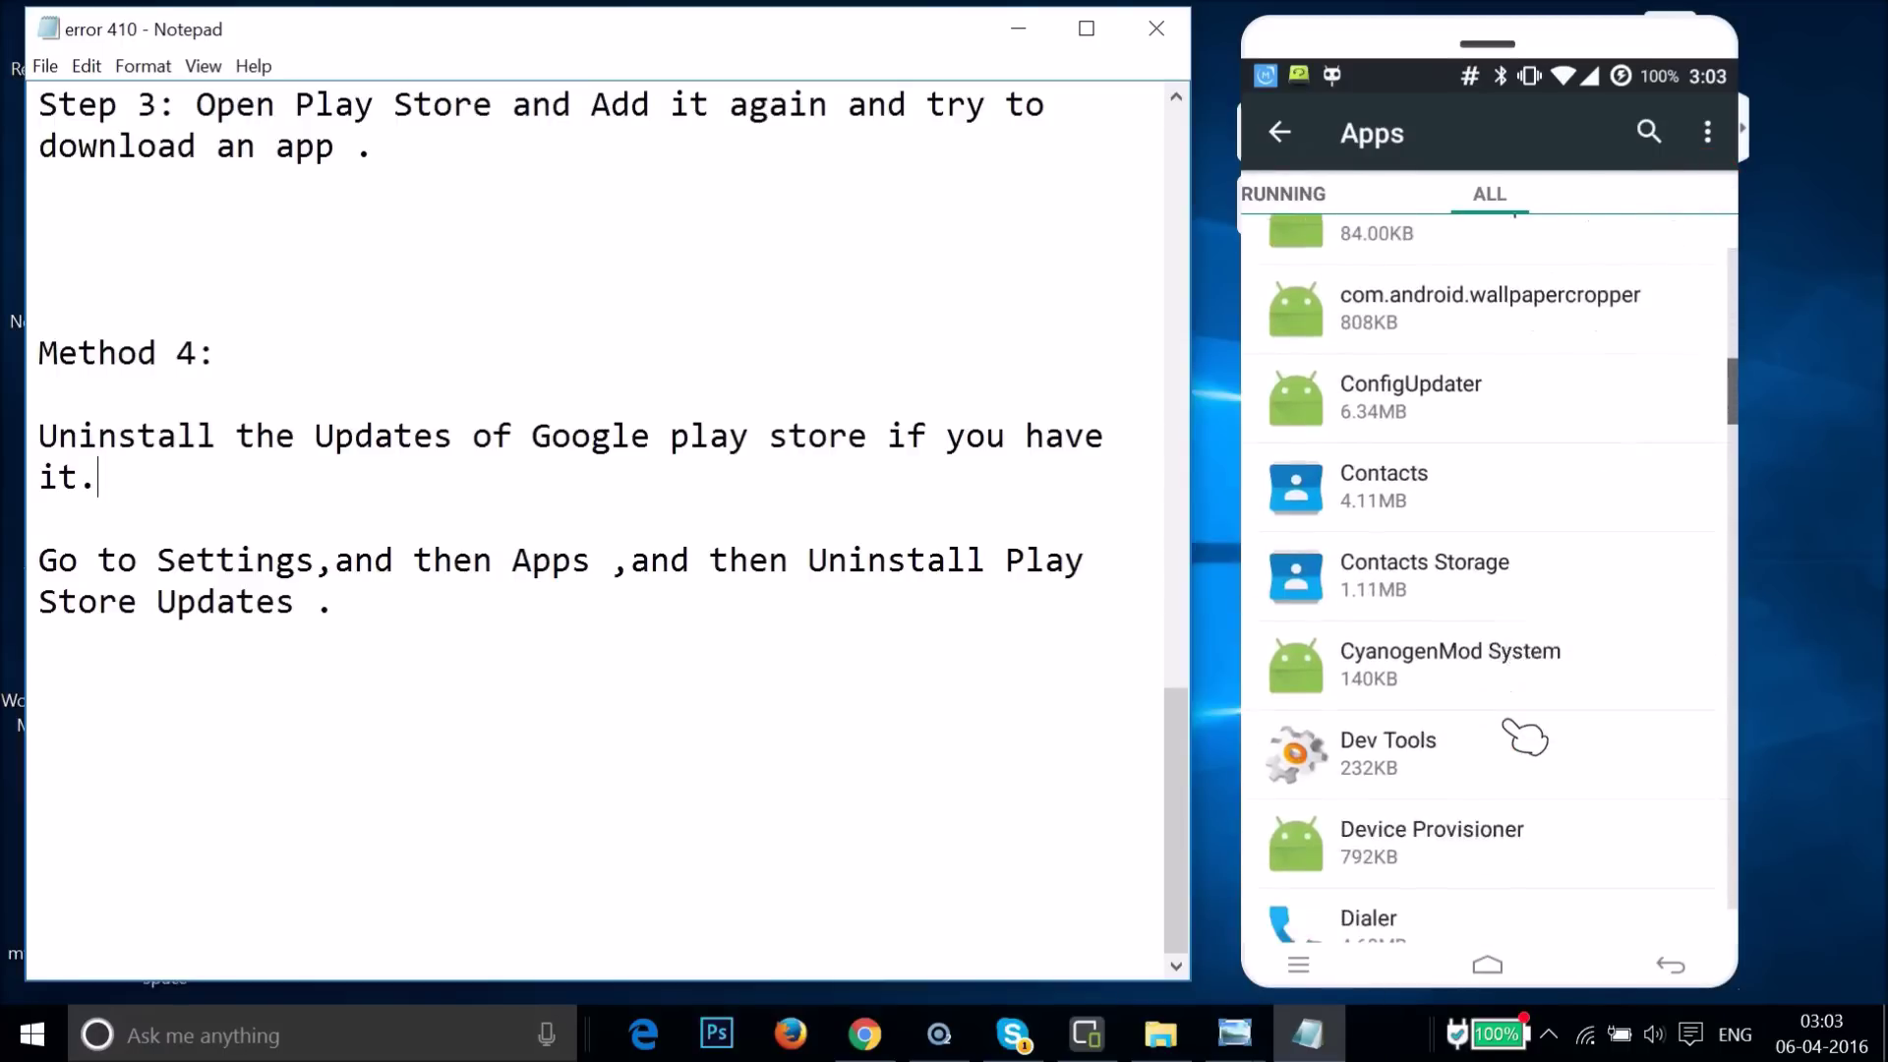
{"action": "scroll", "coordinate": [1524, 736], "scroll_direction": "down", "scroll_amount": 15}
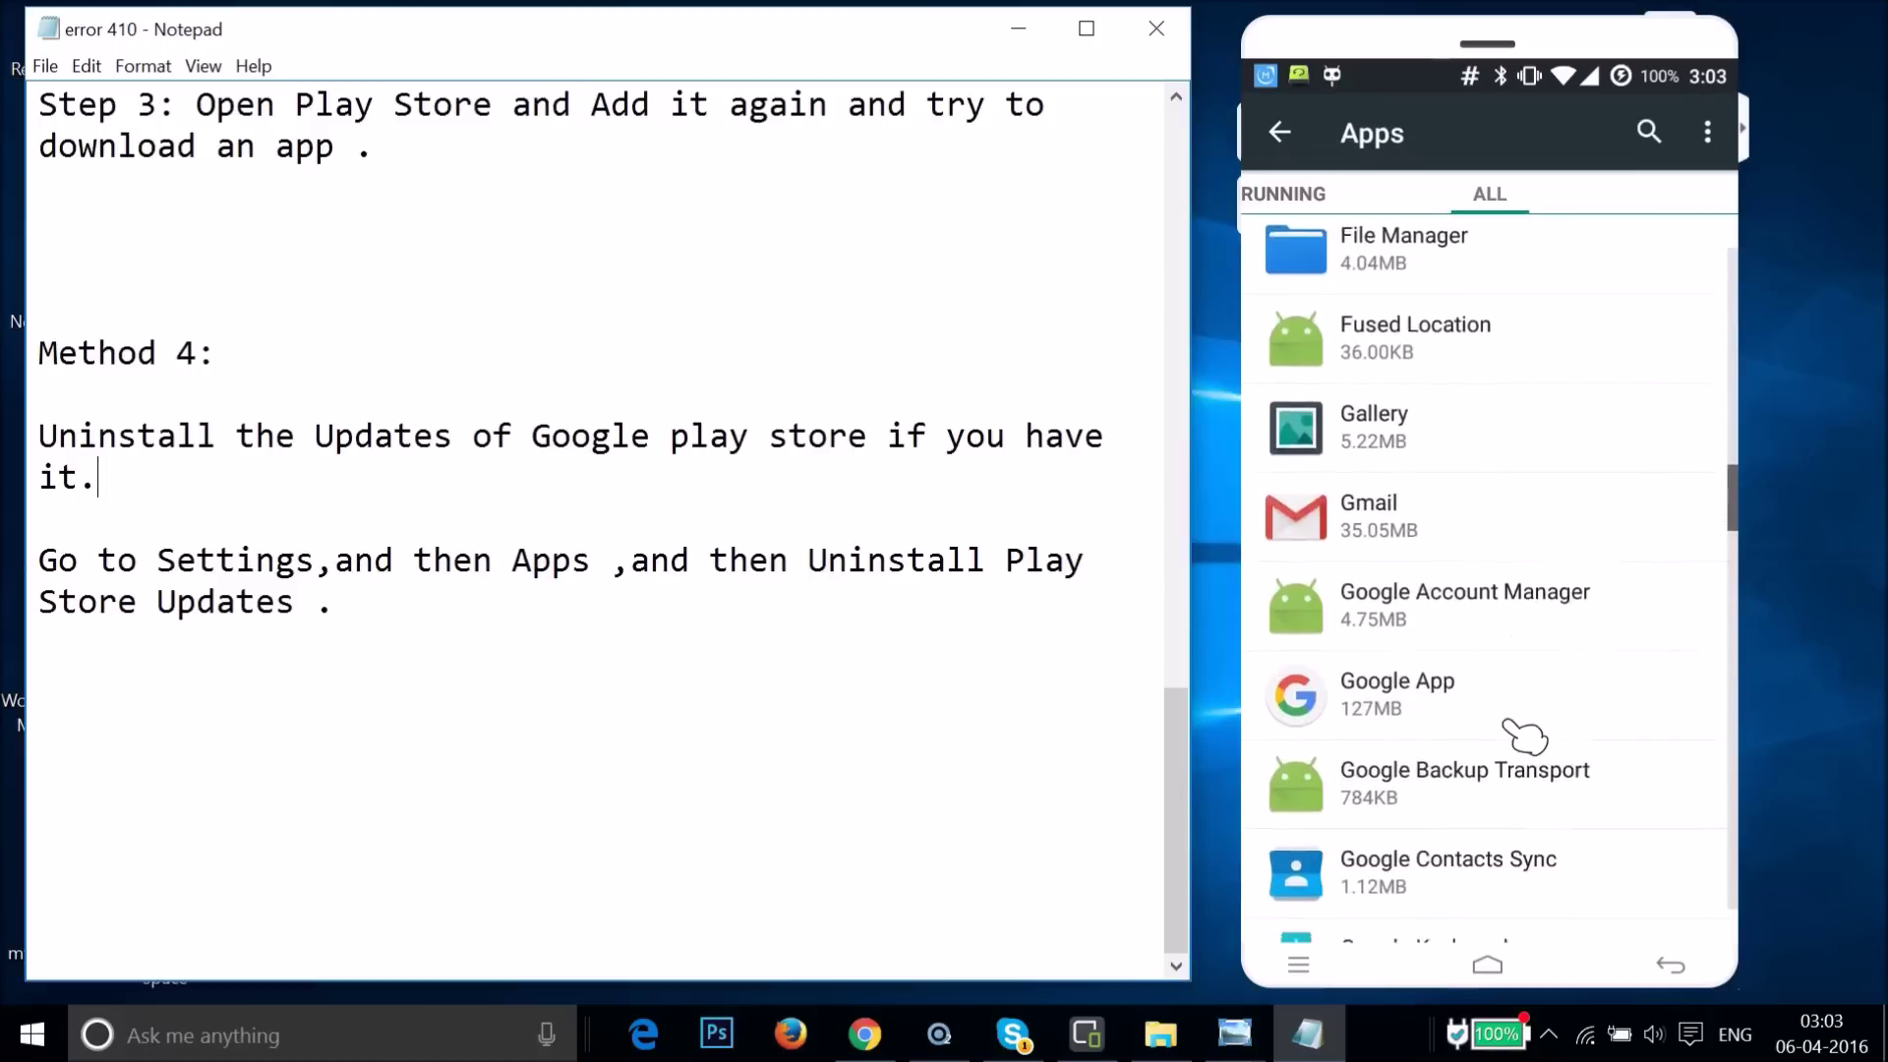
{"action": "scroll", "coordinate": [1520, 738], "scroll_direction": "down", "scroll_amount": 5}
{"action": "left_click", "coordinate": [1386, 511]}
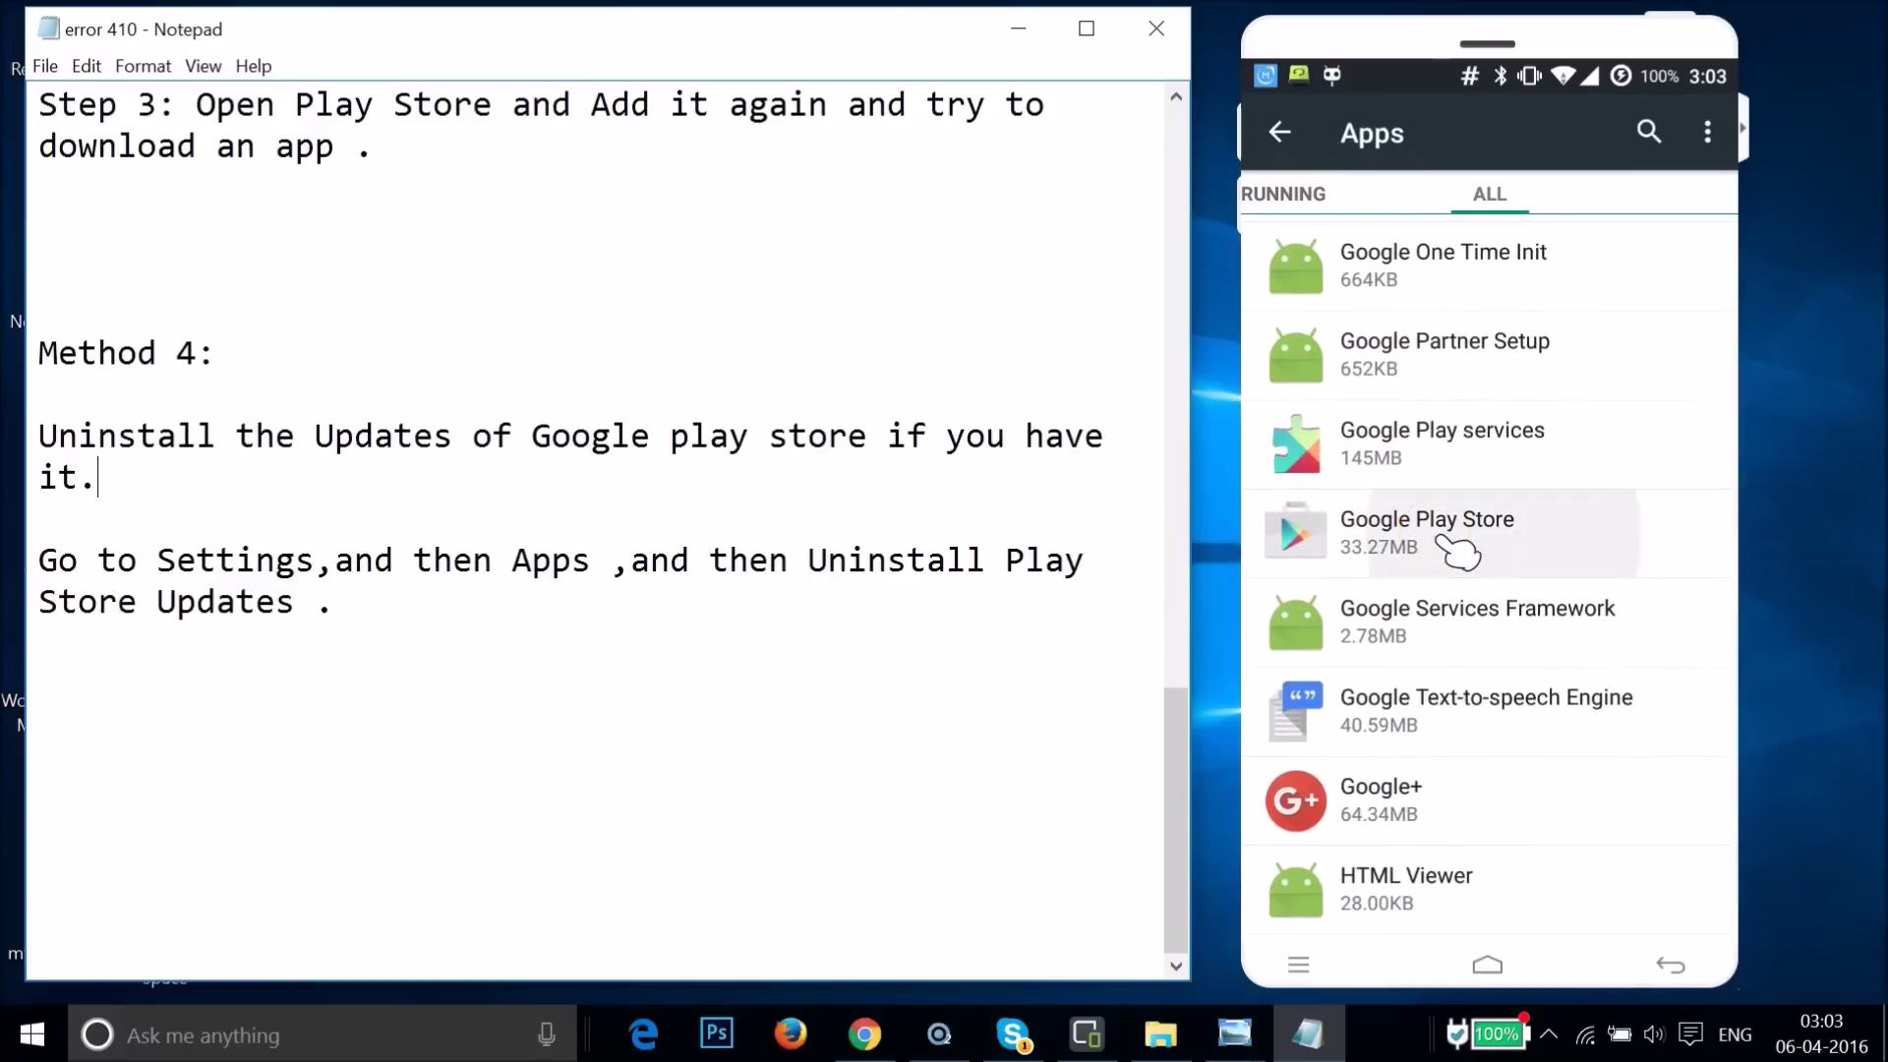
- Uninstall Play Store updates, reverting it to version 5.12.10, then back out to the home screen
{"action": "left_click_drag", "start_coordinate": [1683, 356], "coordinate": [1634, 322]}
{"action": "left_click_drag", "start_coordinate": [1574, 677], "coordinate": [1650, 602]}
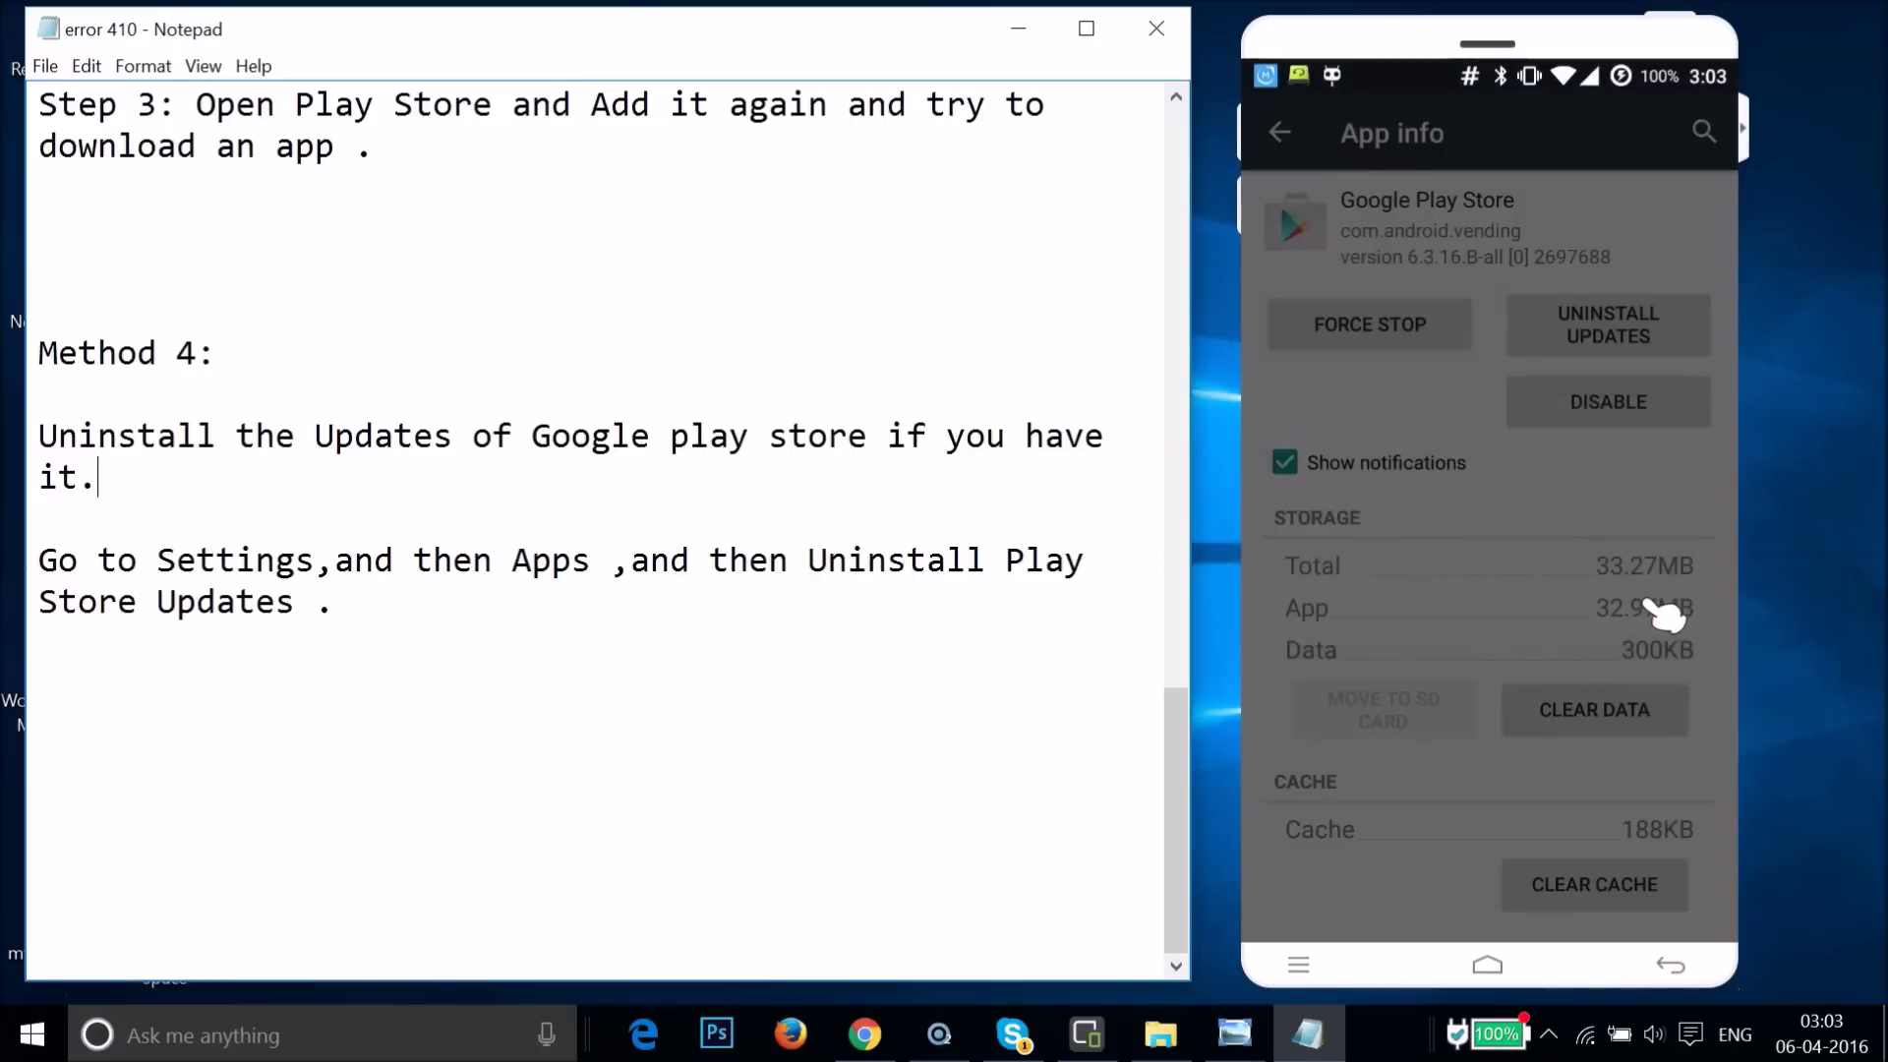
{"action": "left_click_drag", "start_coordinate": [1352, 246], "coordinate": [1508, 396]}
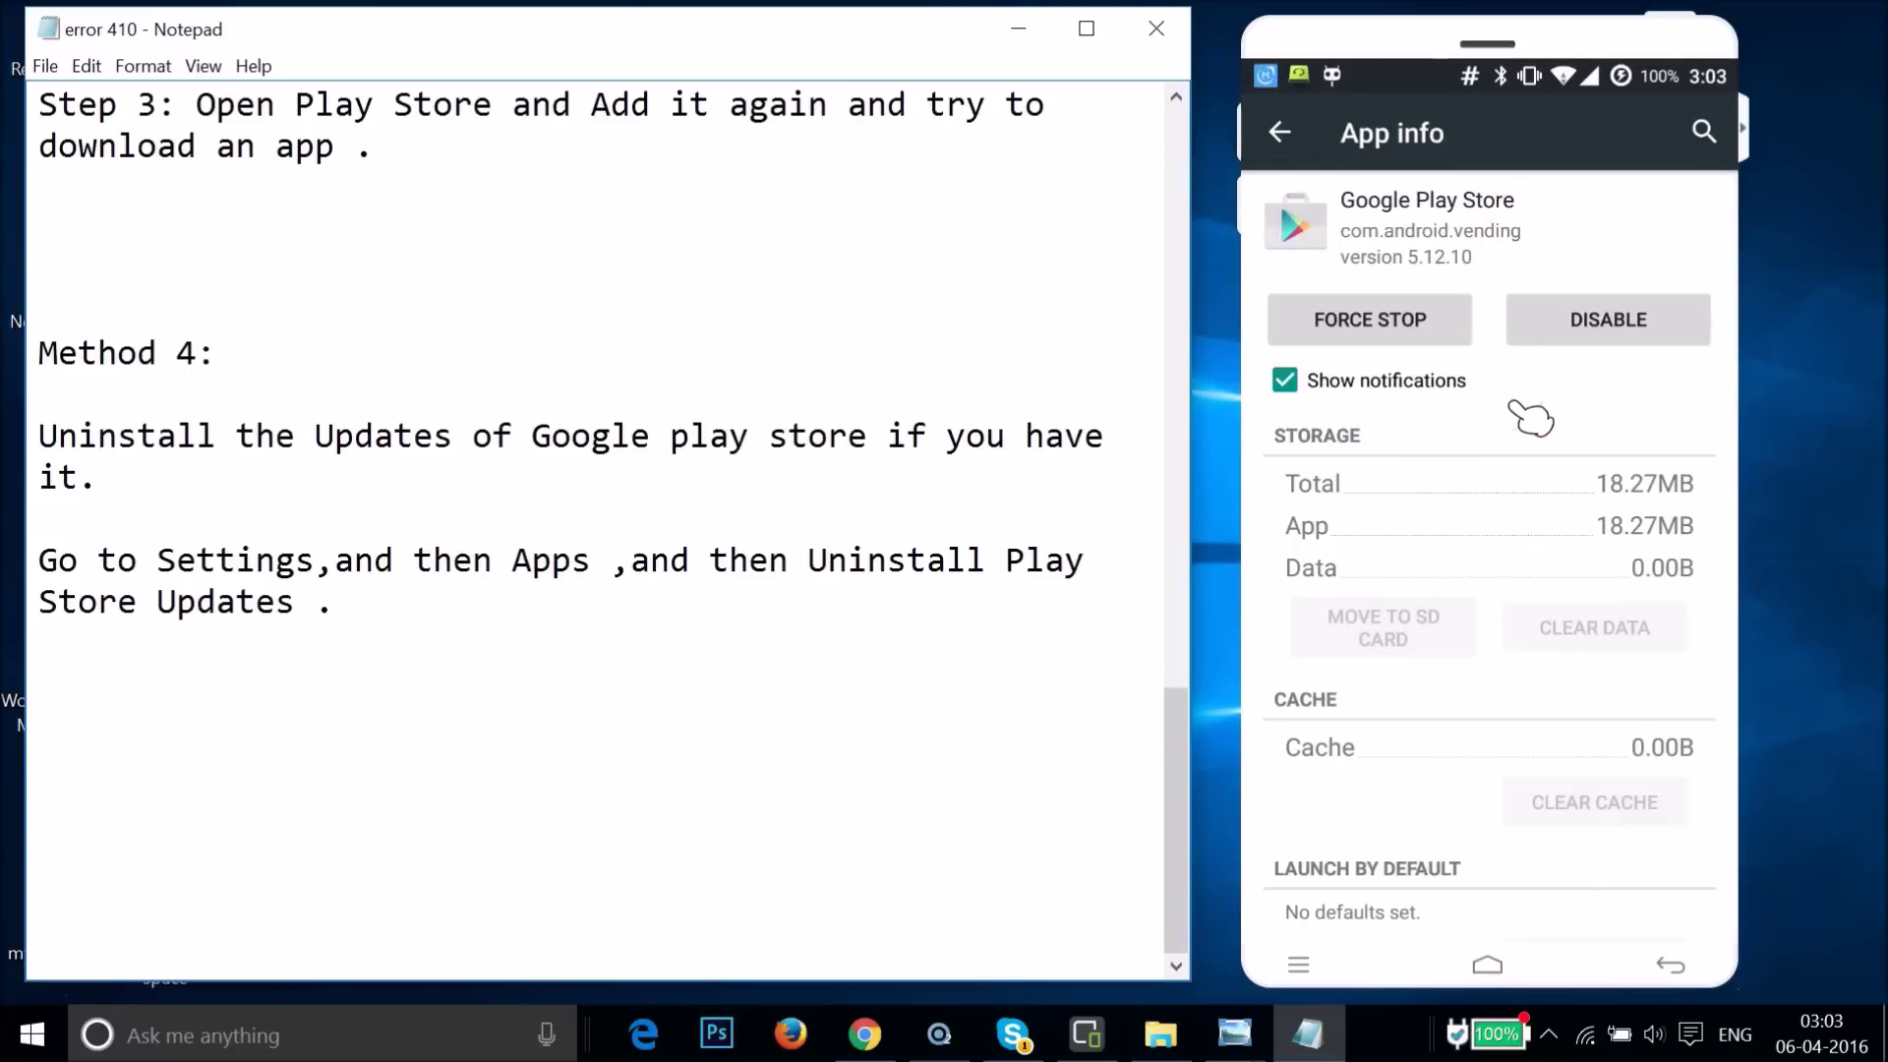
{"action": "right_click", "coordinate": [1514, 406]}
{"action": "right_click", "coordinate": [1515, 405]}
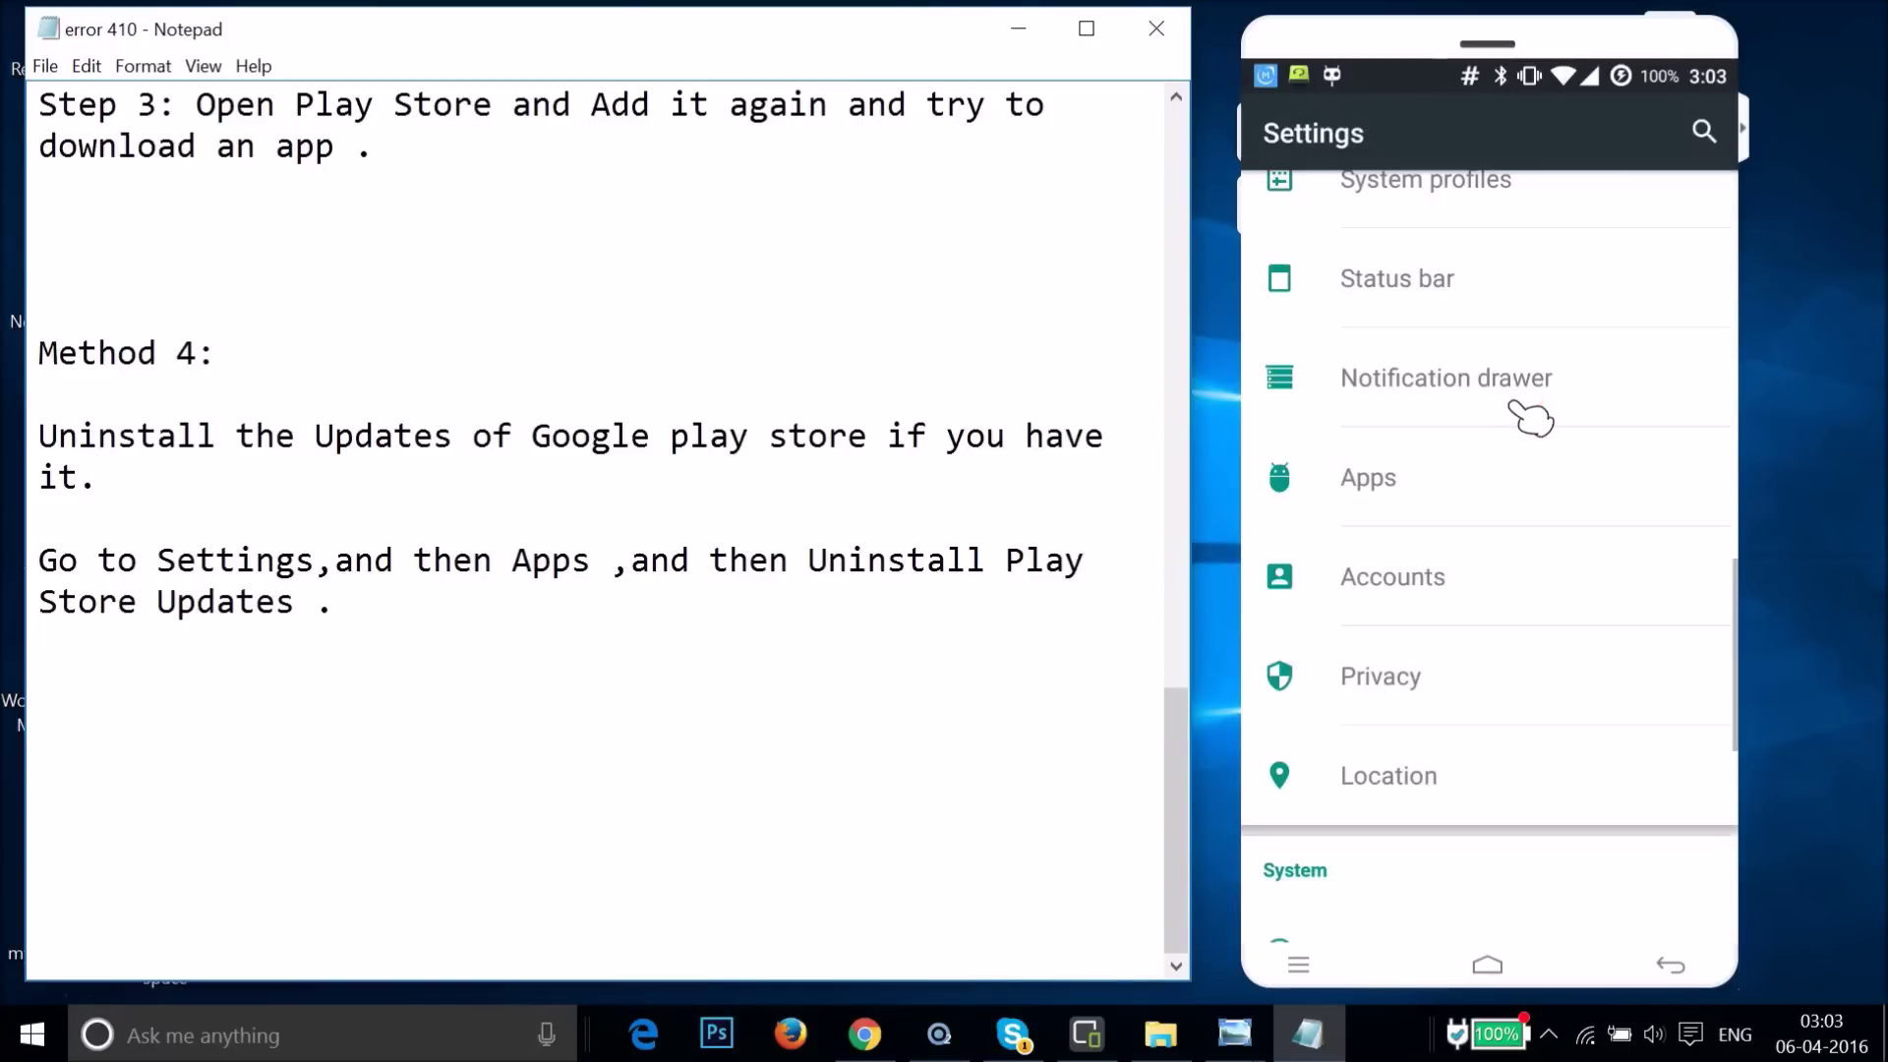
{"action": "right_click", "coordinate": [1515, 405]}
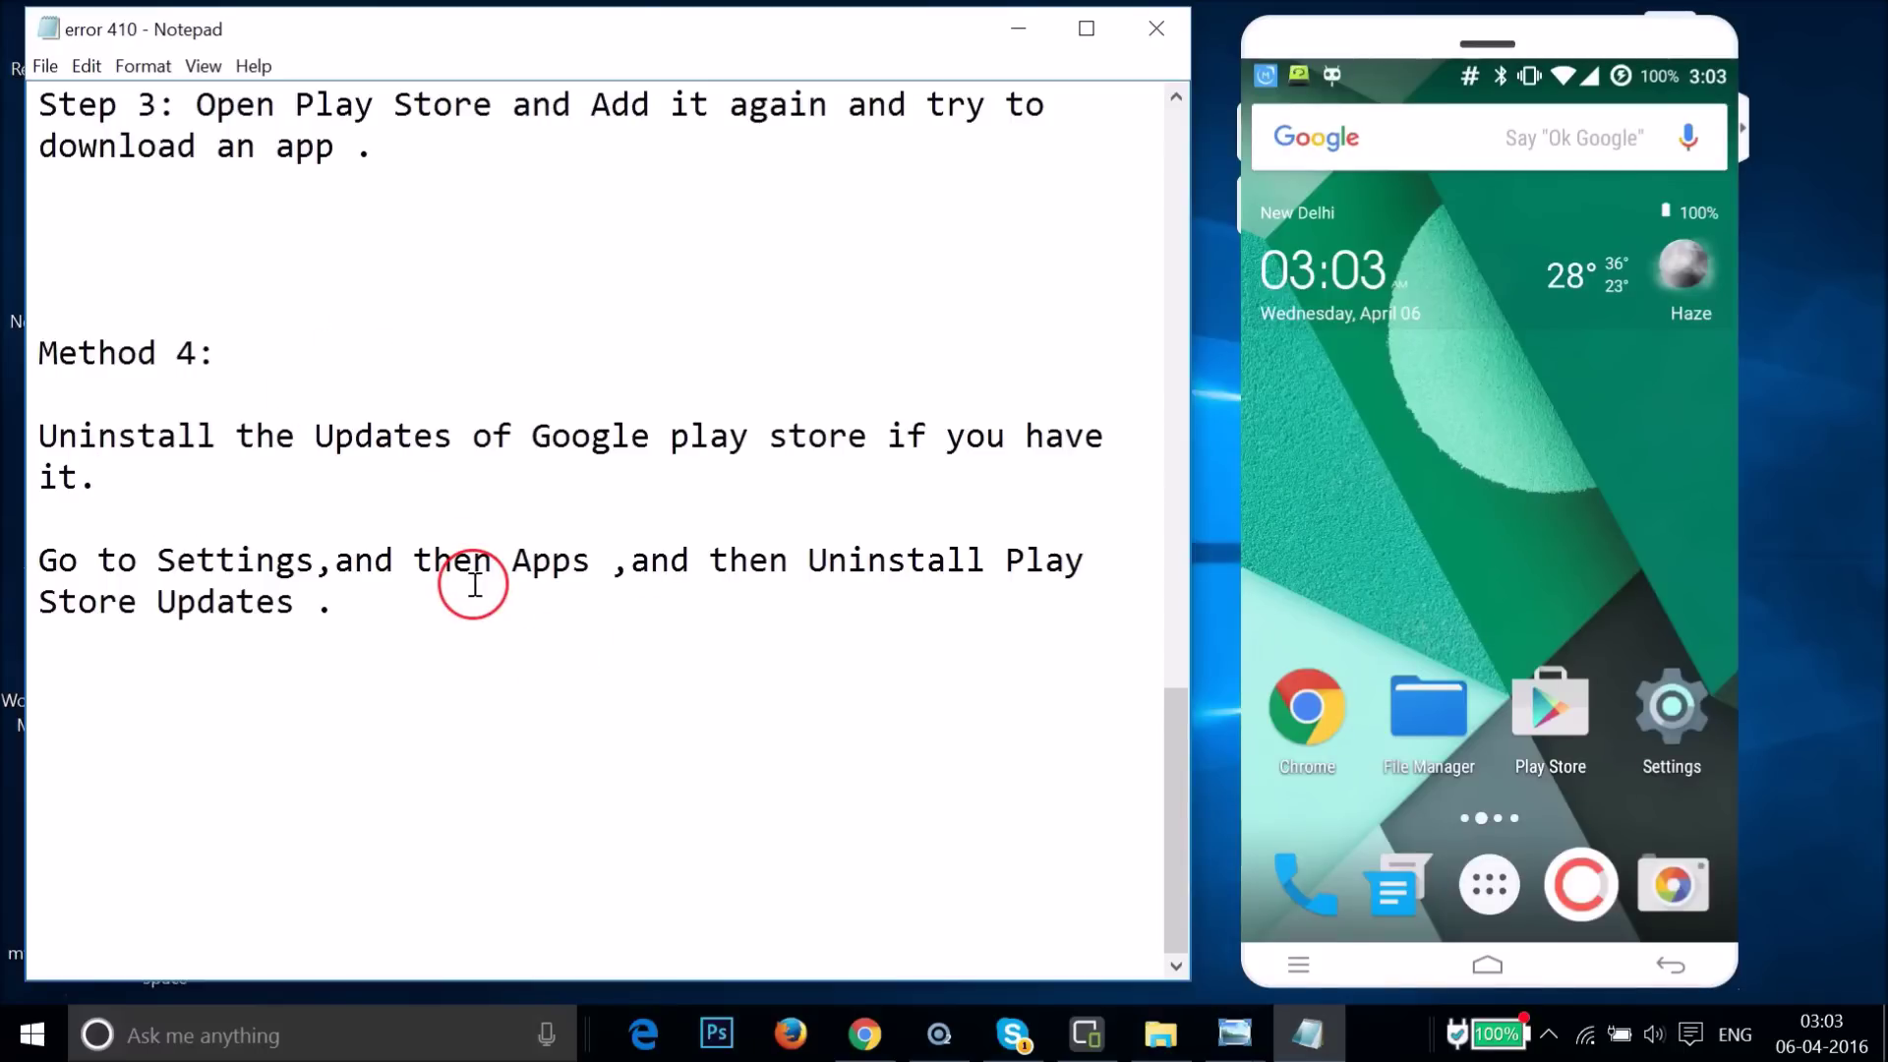
- Scroll the notes back to the title and place the caret within the Method 1 text
{"action": "scroll", "coordinate": [475, 584], "scroll_direction": "up", "scroll_amount": 2}
{"action": "scroll", "coordinate": [475, 584], "scroll_direction": "down", "scroll_amount": 2}
{"action": "left_click", "coordinate": [676, 536]}
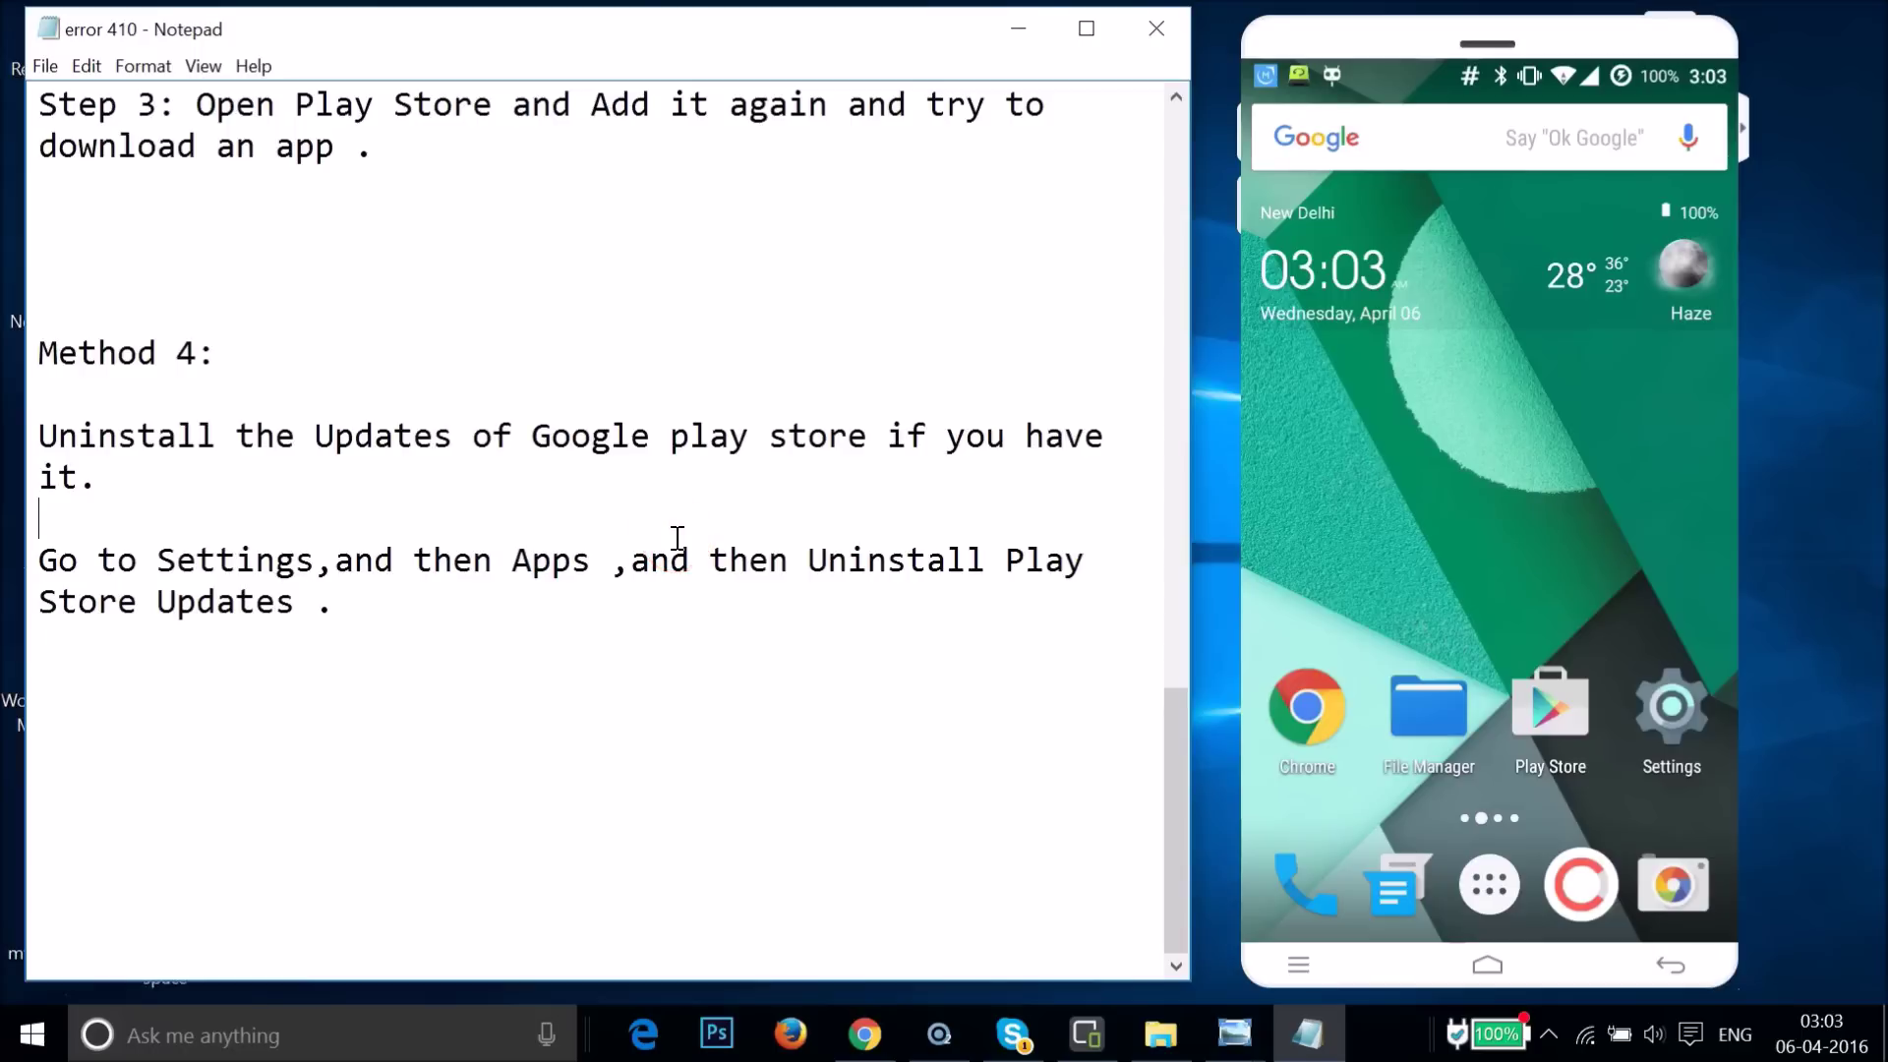
{"action": "scroll", "coordinate": [677, 538], "scroll_direction": "up", "scroll_amount": 15}
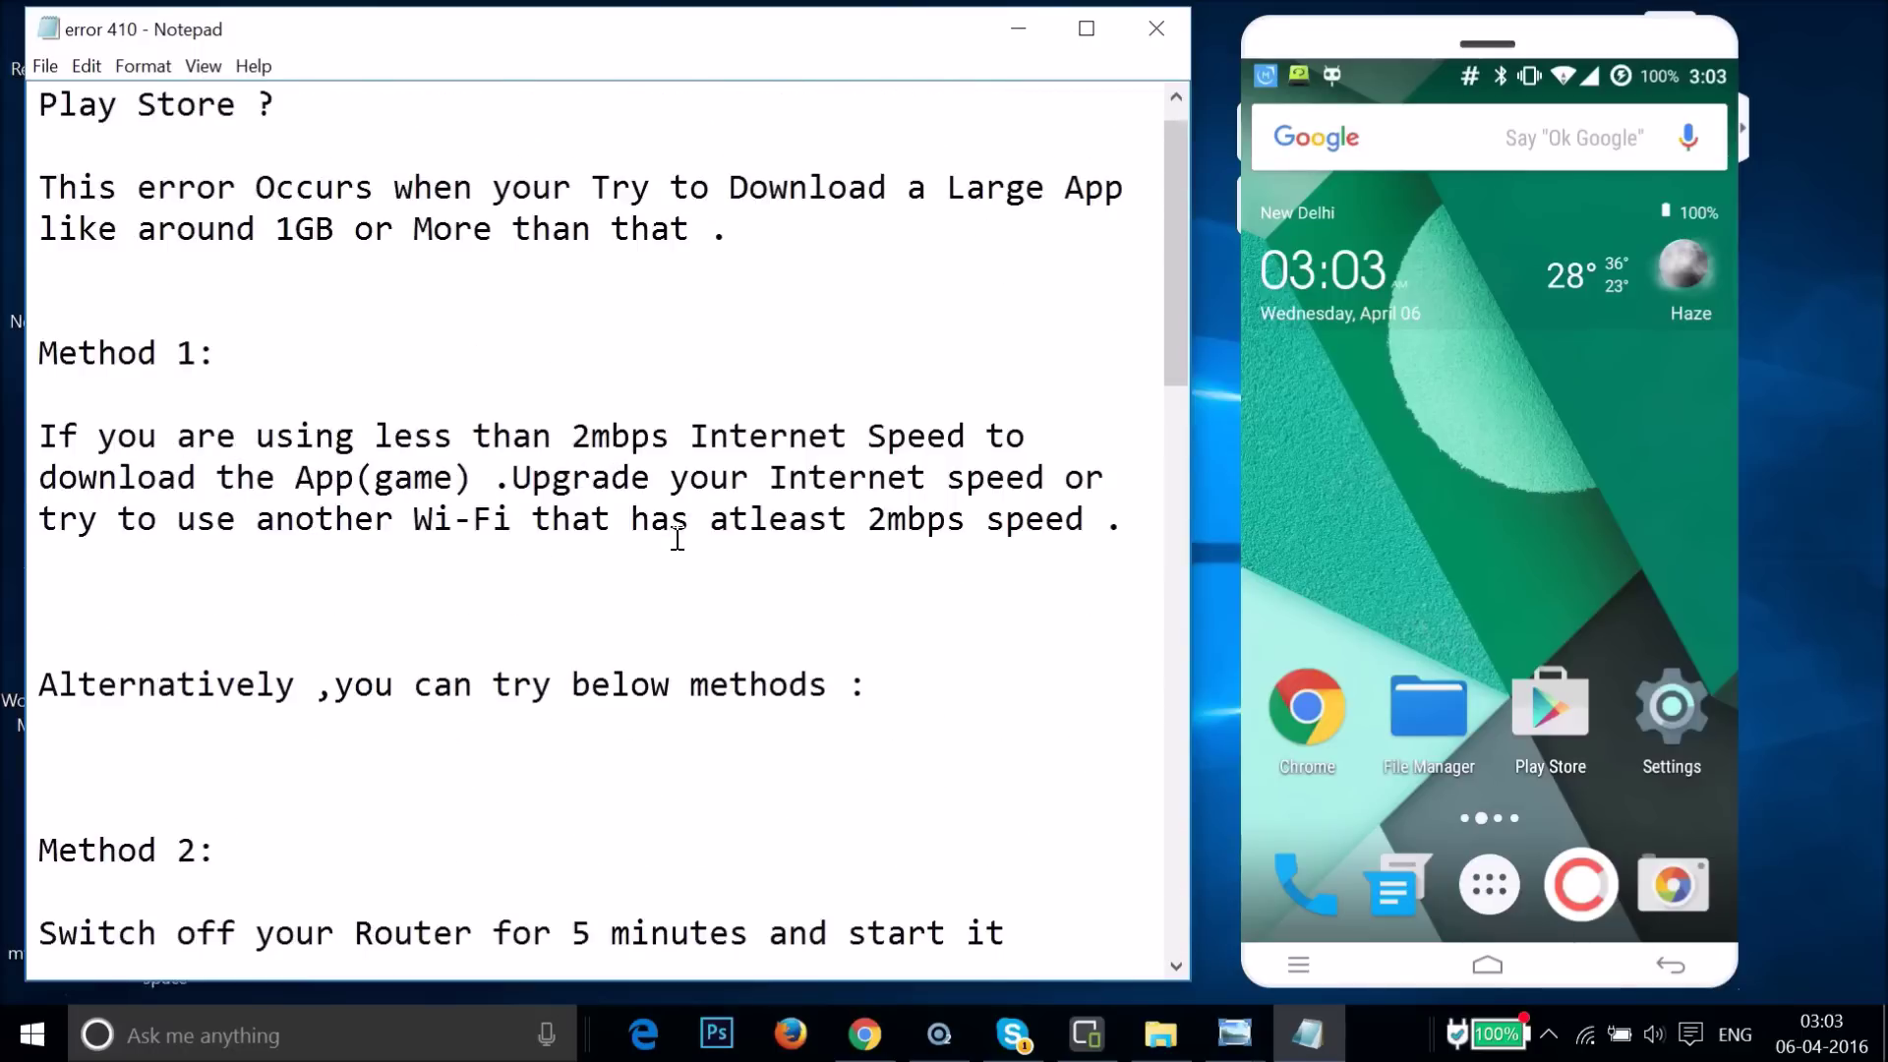
{"action": "left_click", "coordinate": [371, 476]}
{"action": "left_click", "coordinate": [463, 518]}
{"action": "scroll", "coordinate": [472, 522], "scroll_direction": "down", "scroll_amount": 15}
{"action": "scroll", "coordinate": [473, 521], "scroll_direction": "up", "scroll_amount": 15}
{"action": "left_click", "coordinate": [190, 378]}
{"action": "left_click", "coordinate": [347, 394]}
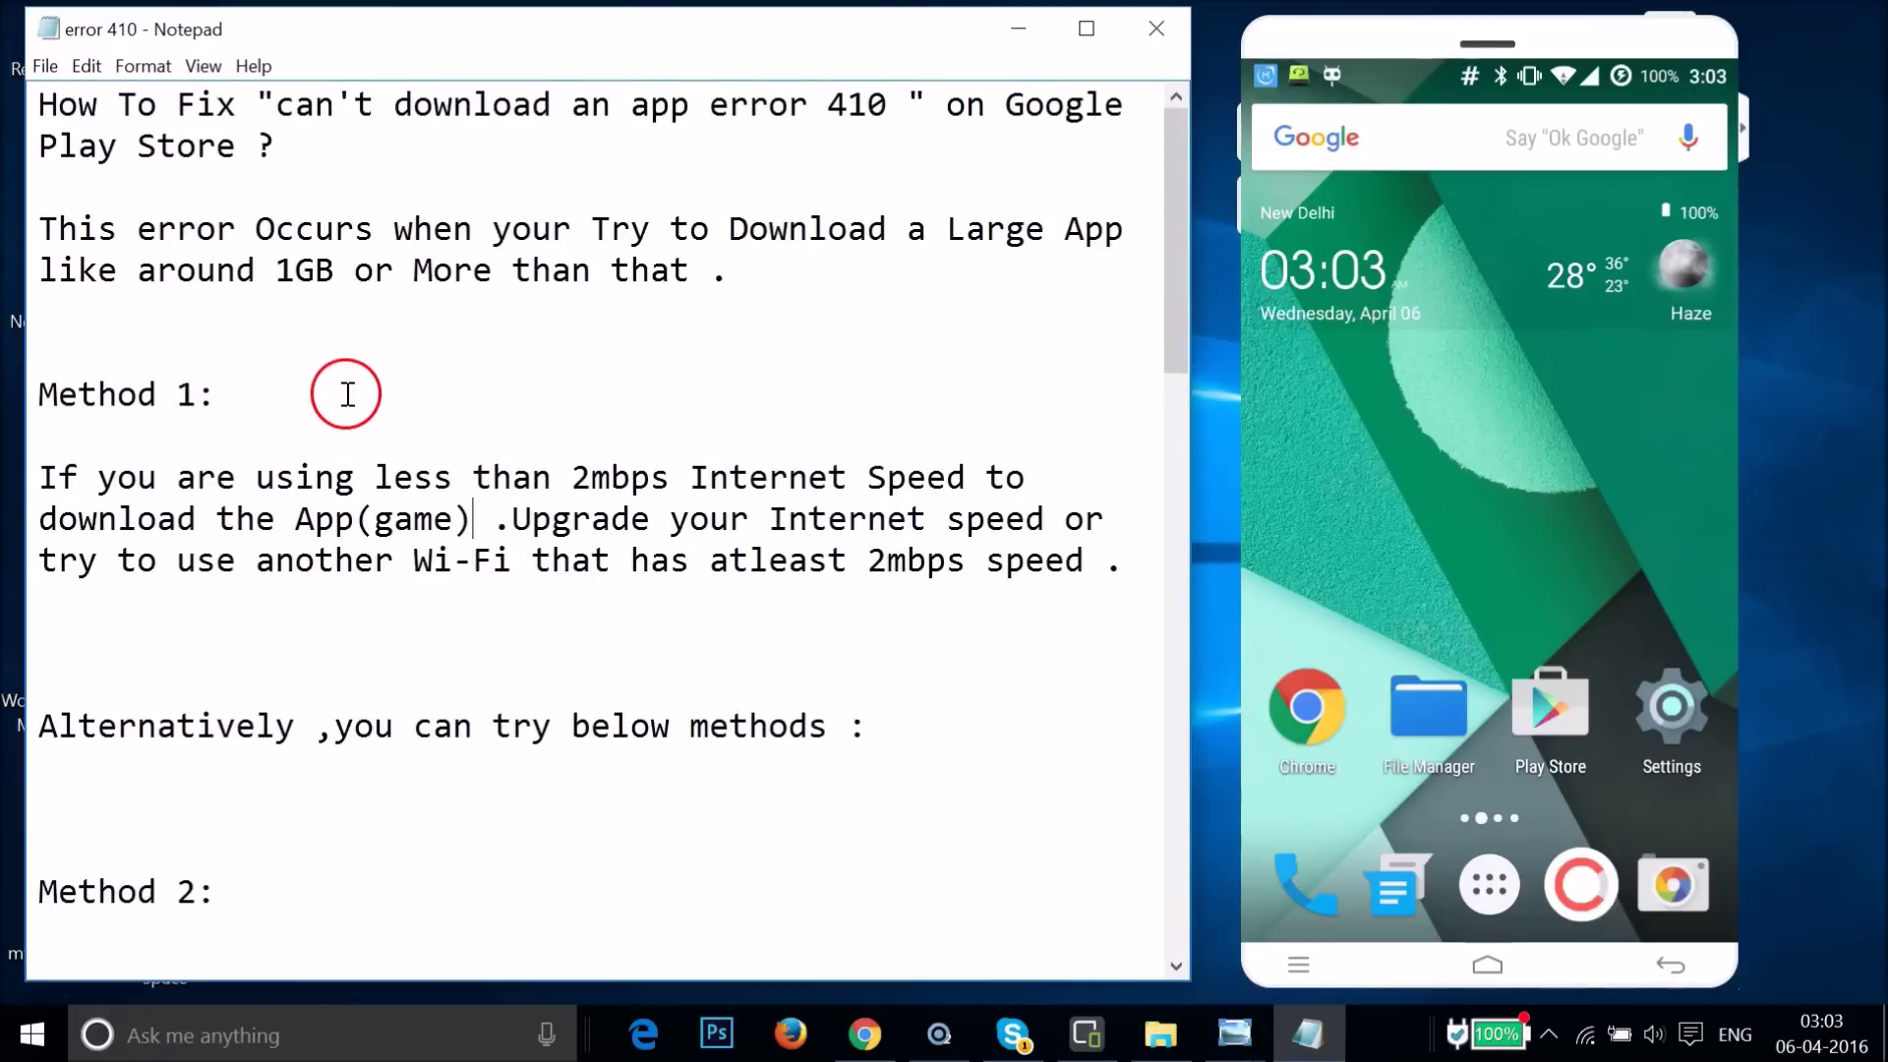